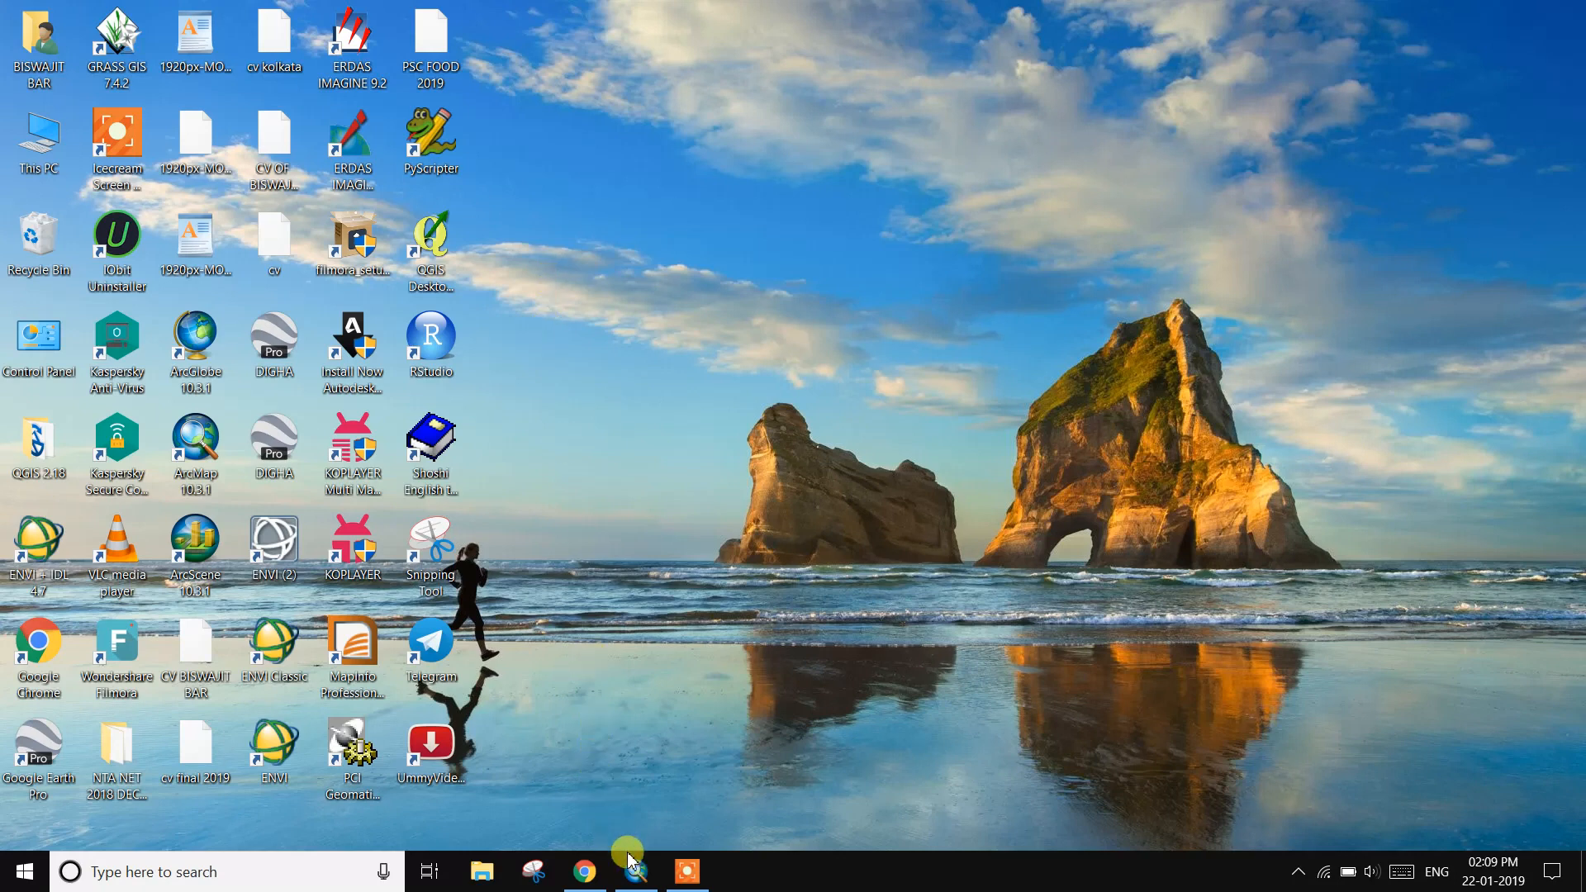
Switch to ArcMap and browse the rasters in the MEDINIPUR_SENTINAL-2 folder for adding data, with their full file names readable.
left_click(637, 877)
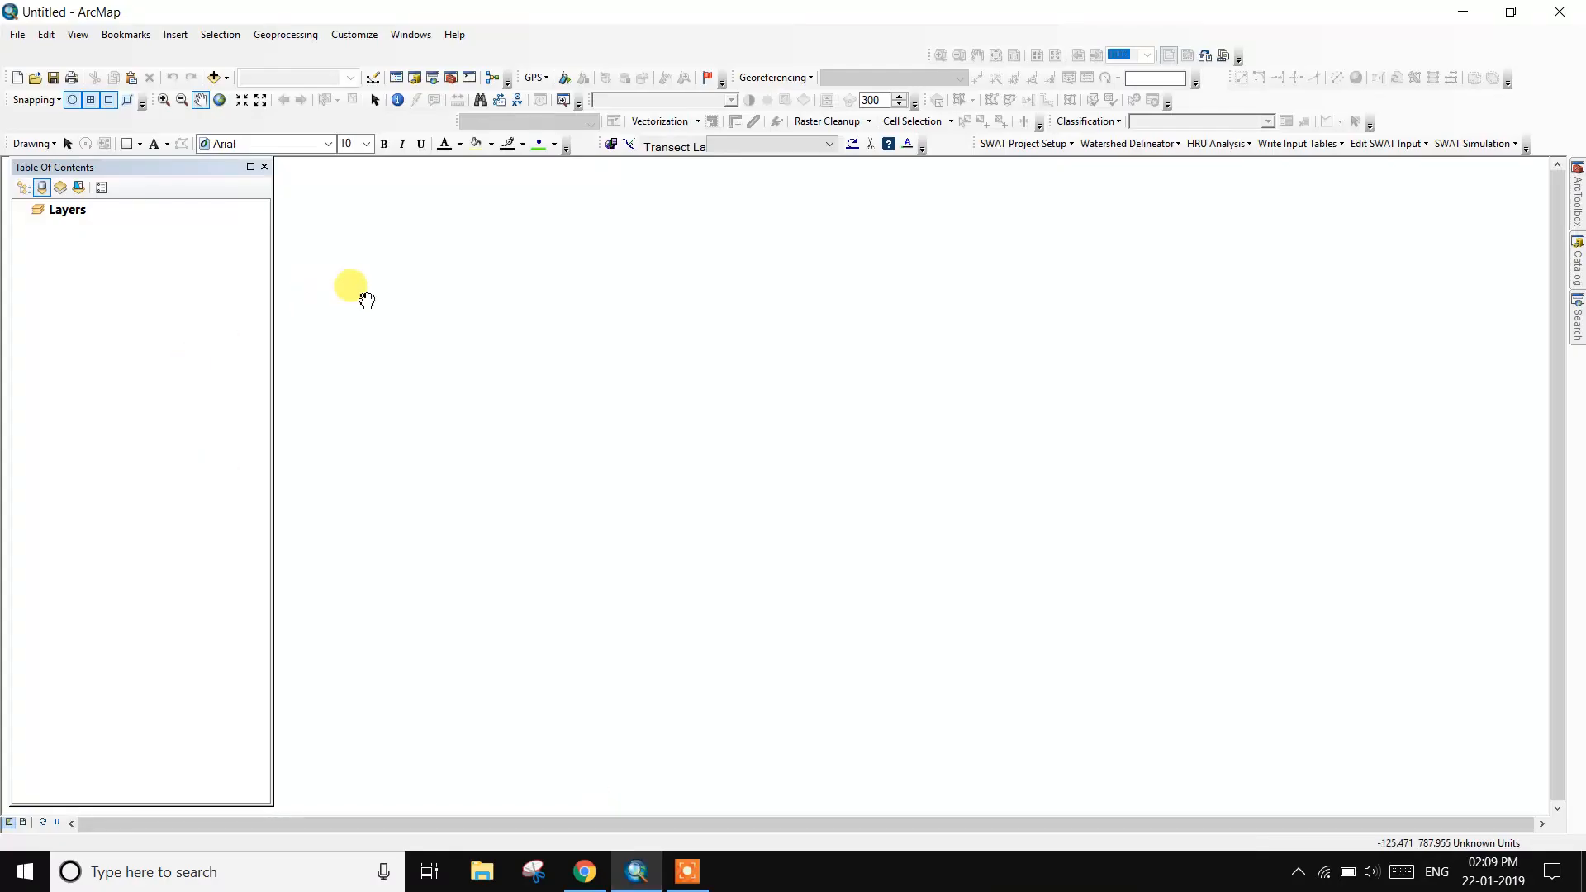
left_click(214, 77)
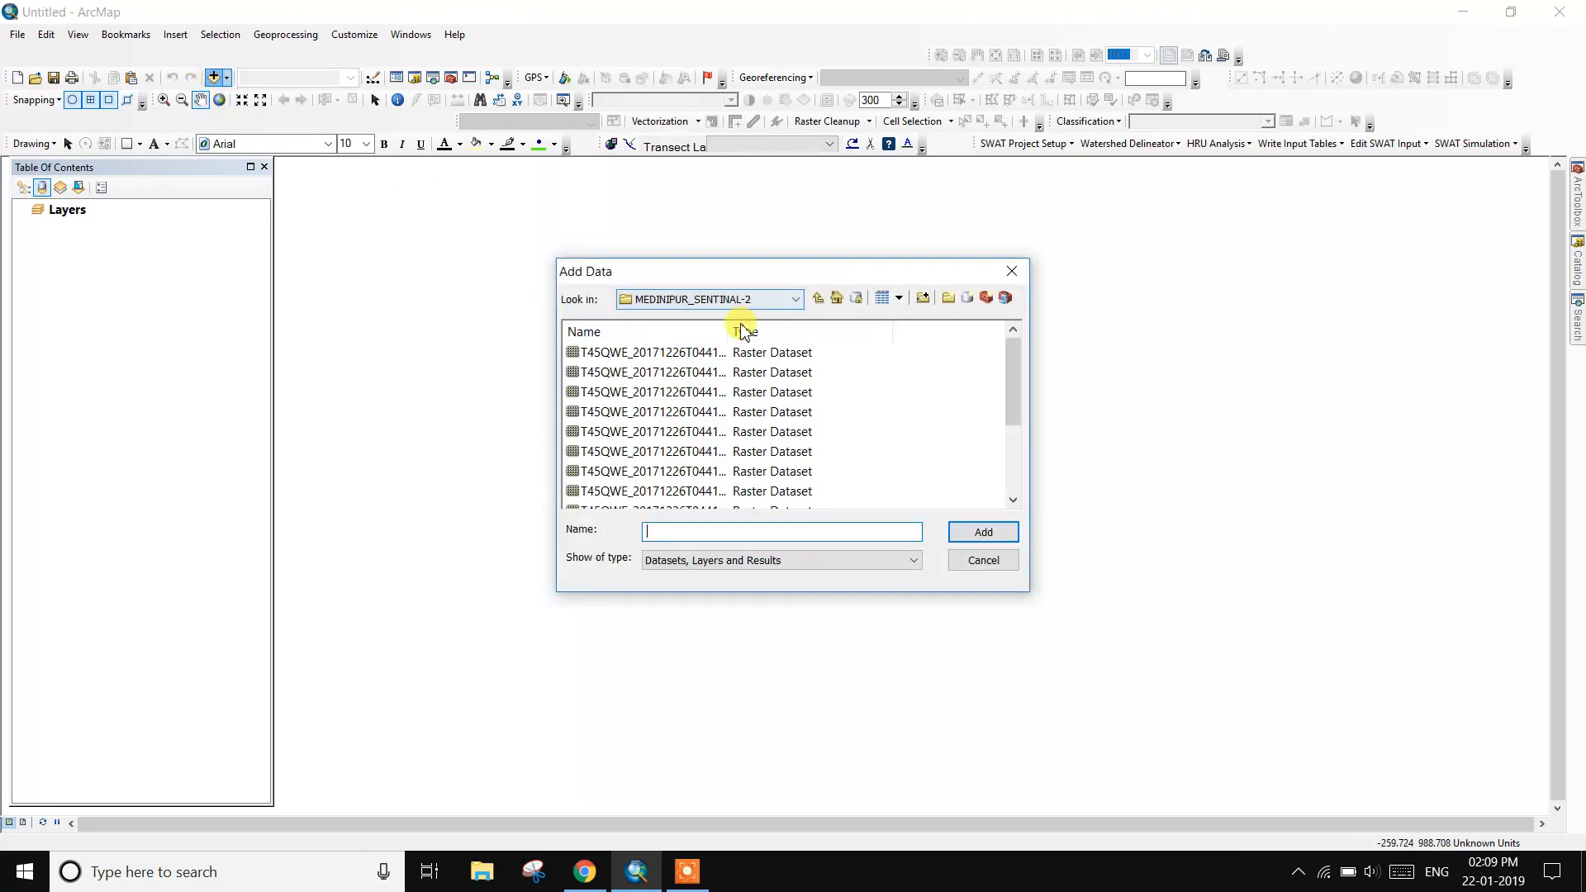
left_click_drag(726, 335, 948, 335)
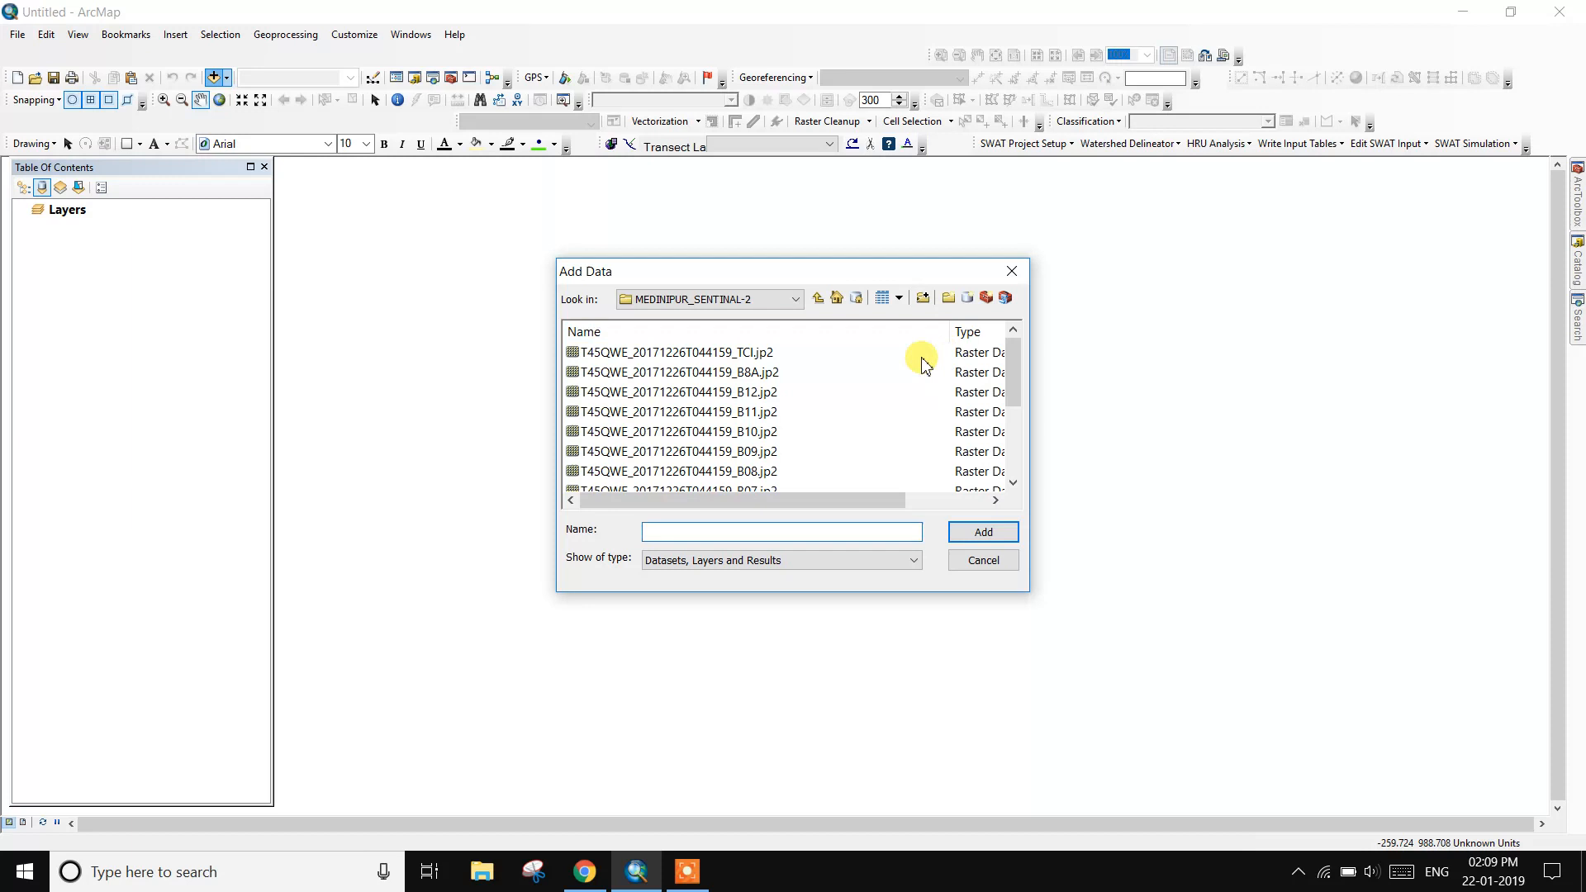
scroll(750, 413, "down", 3)
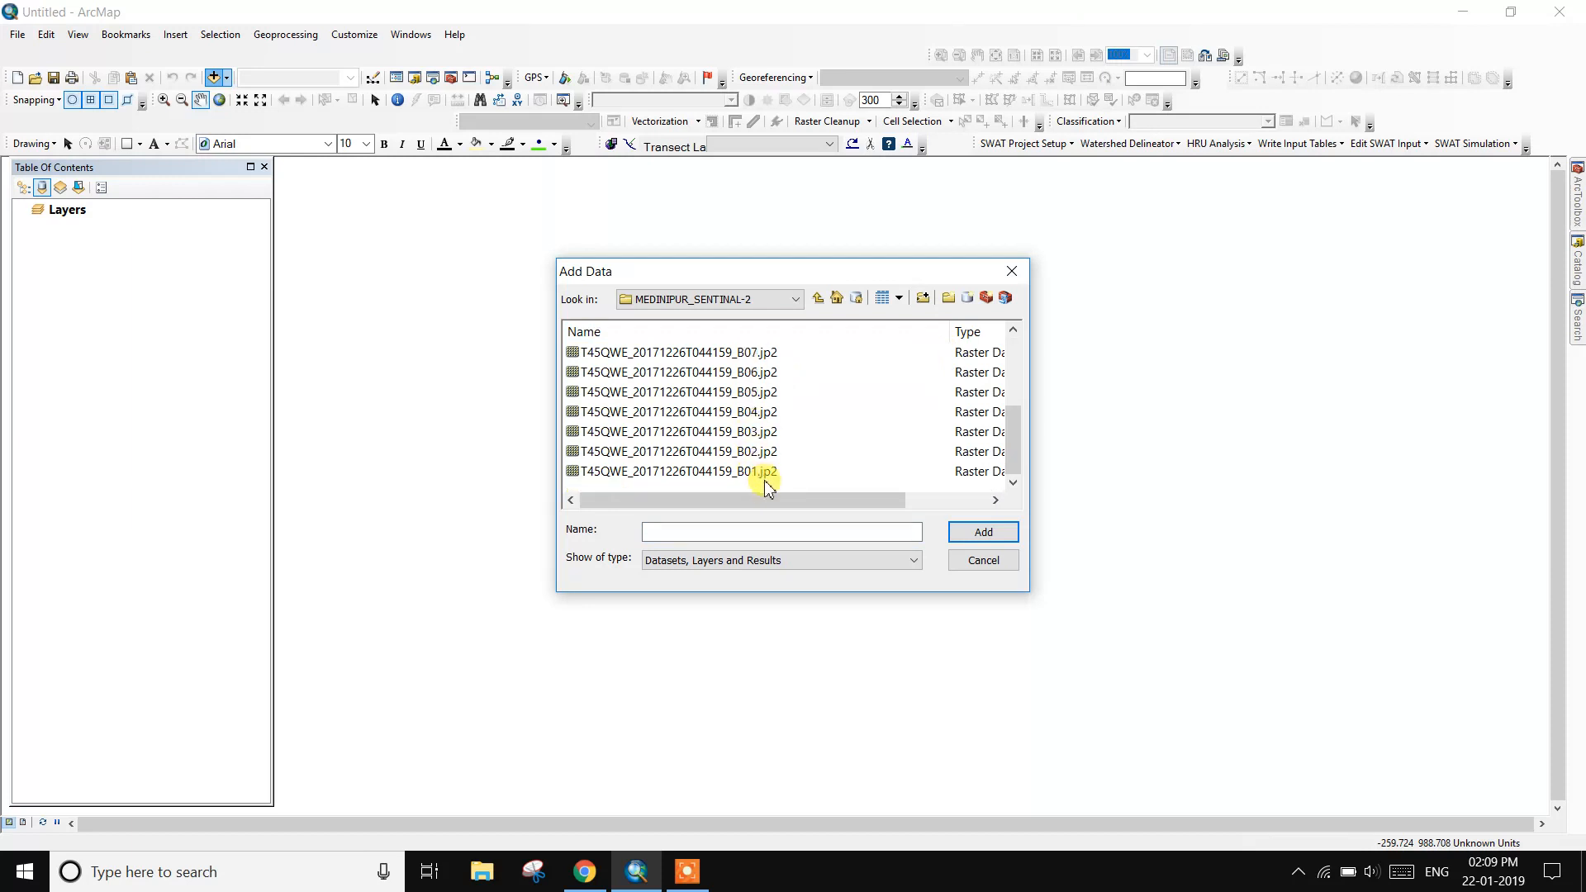
scroll(767, 483, "up", 3)
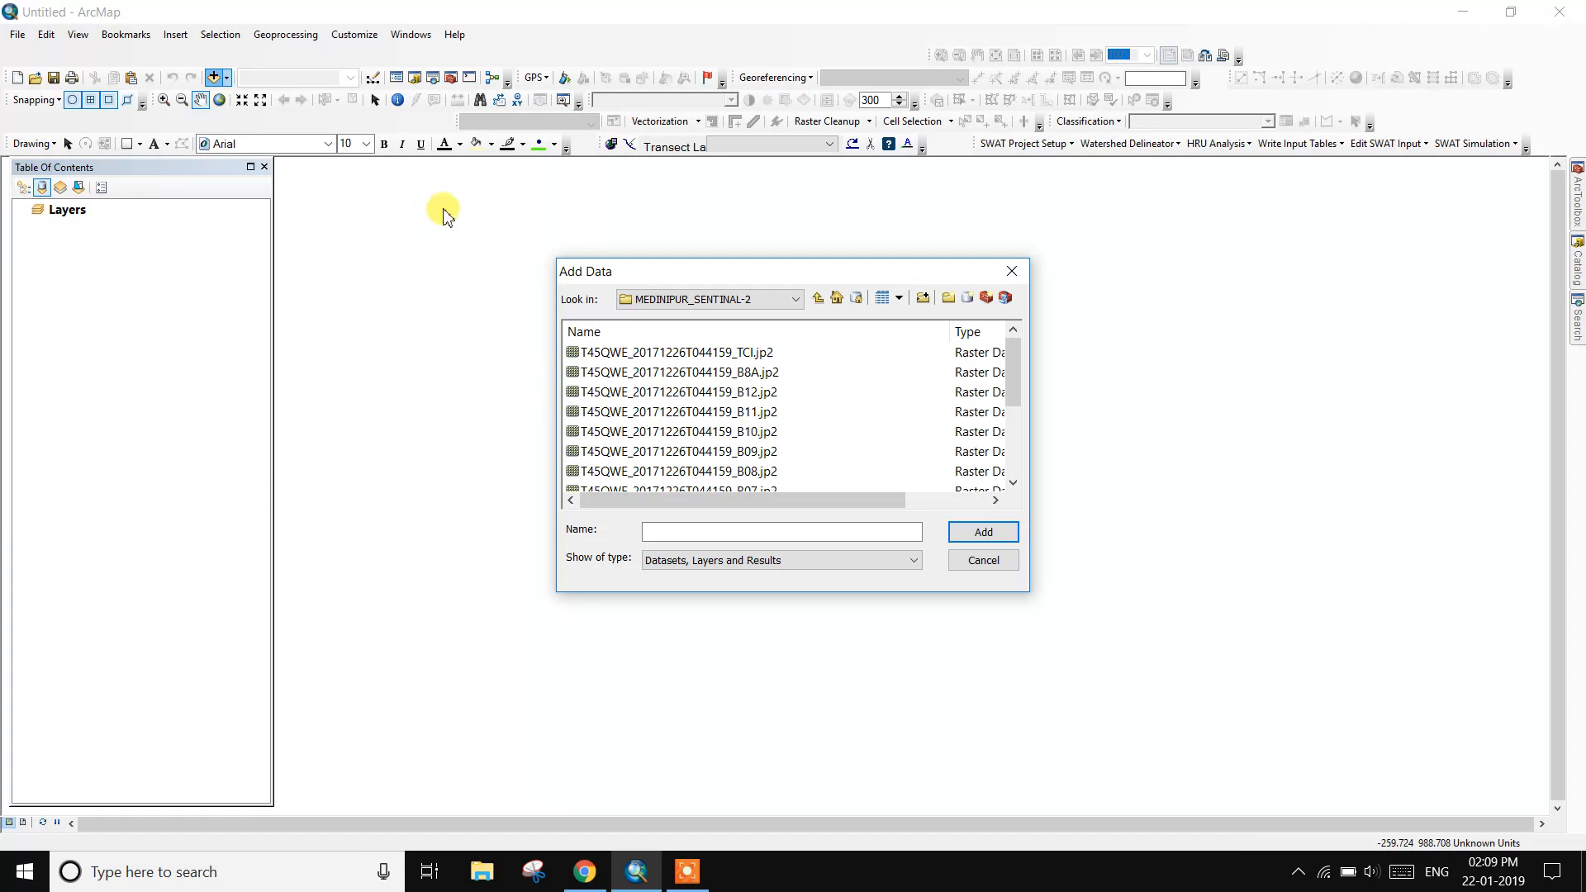
scroll(843, 442, "down", 3)
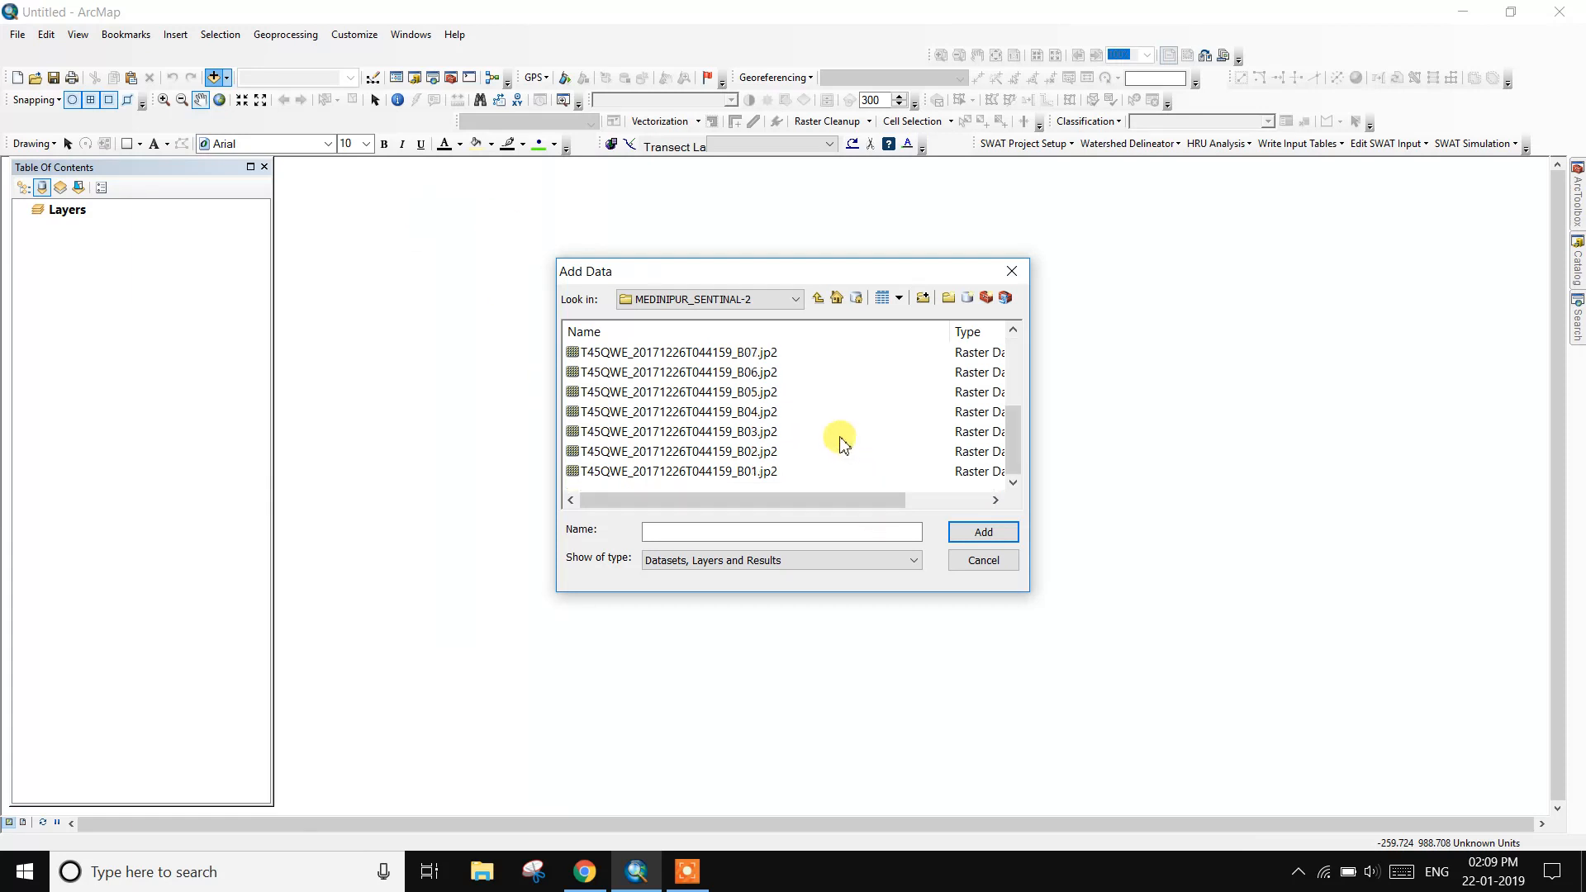
Add the T45QWE_20171226T044159 band rasters B01 through B12 to the map together.
left_click(767, 478)
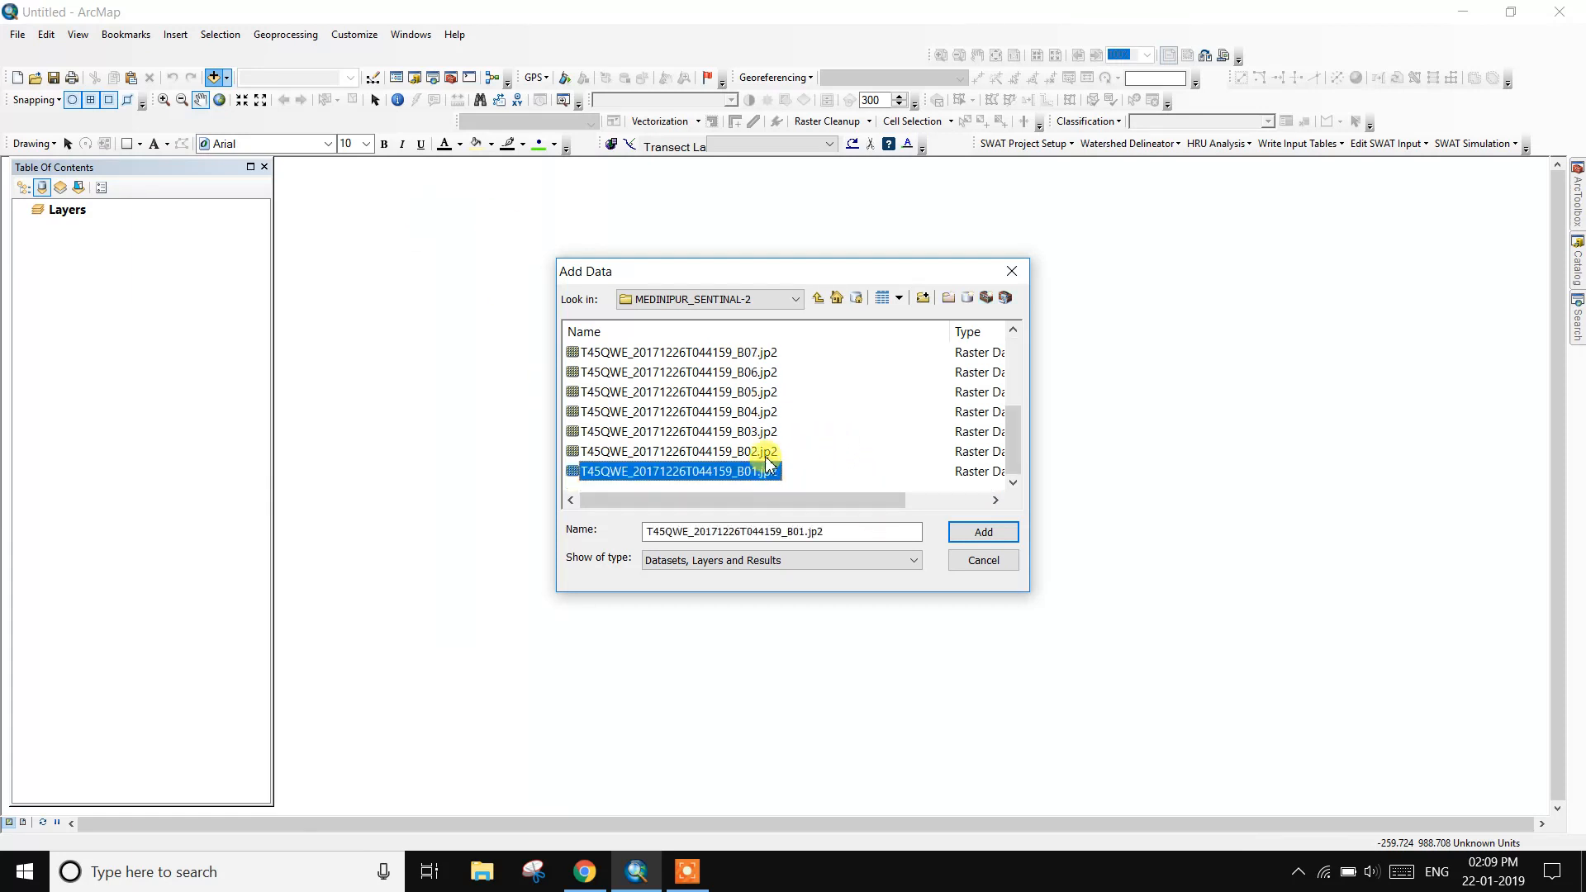
left_click(766, 455, "ctrl")
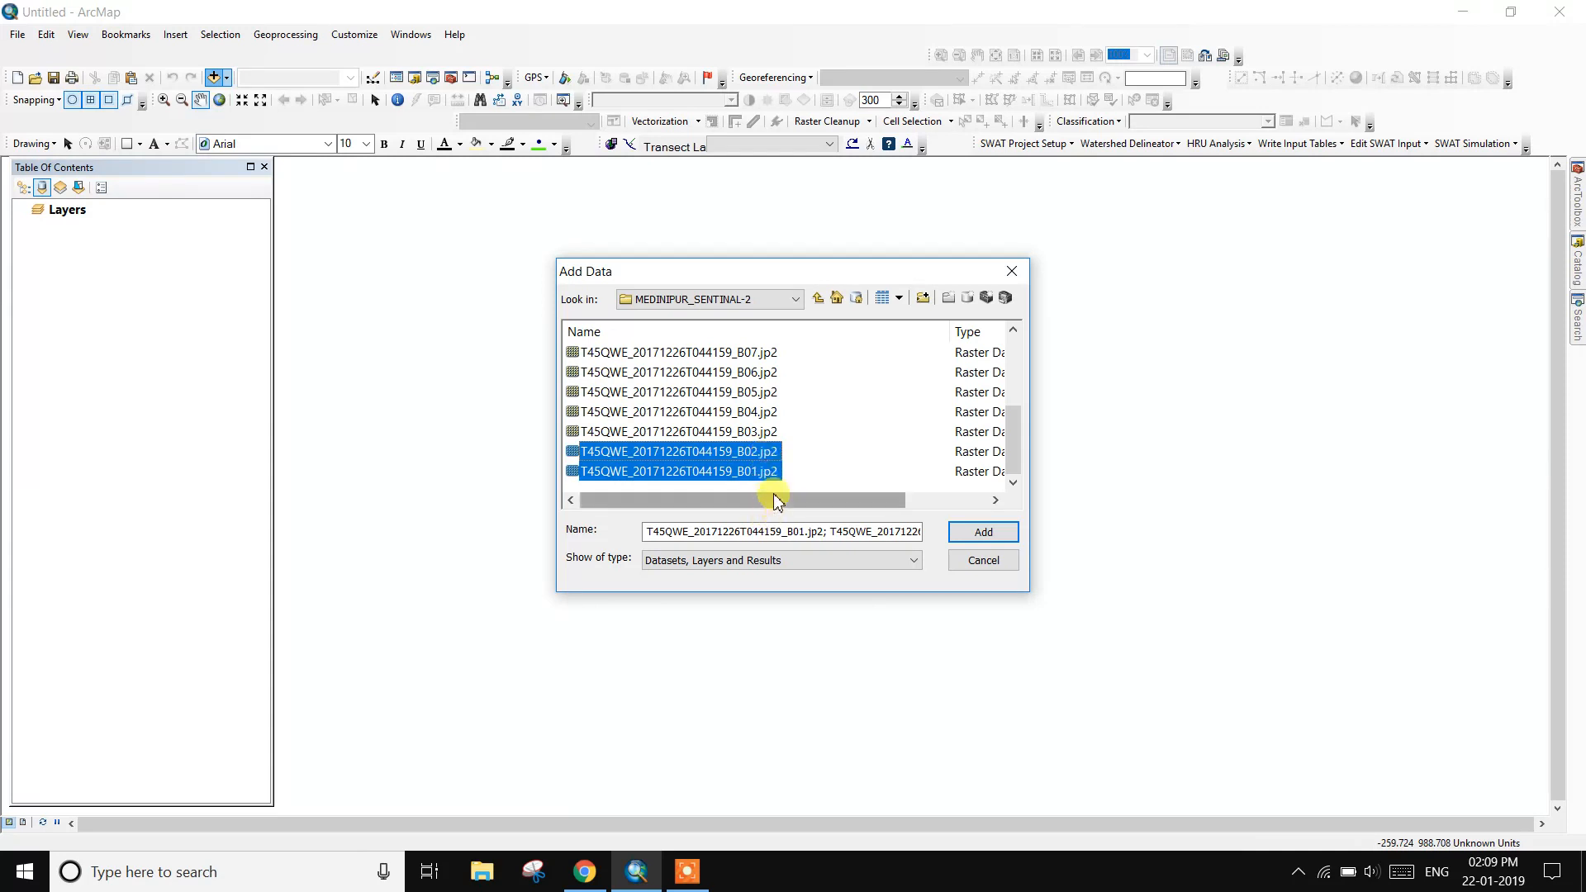
left_click(767, 433, "ctrl")
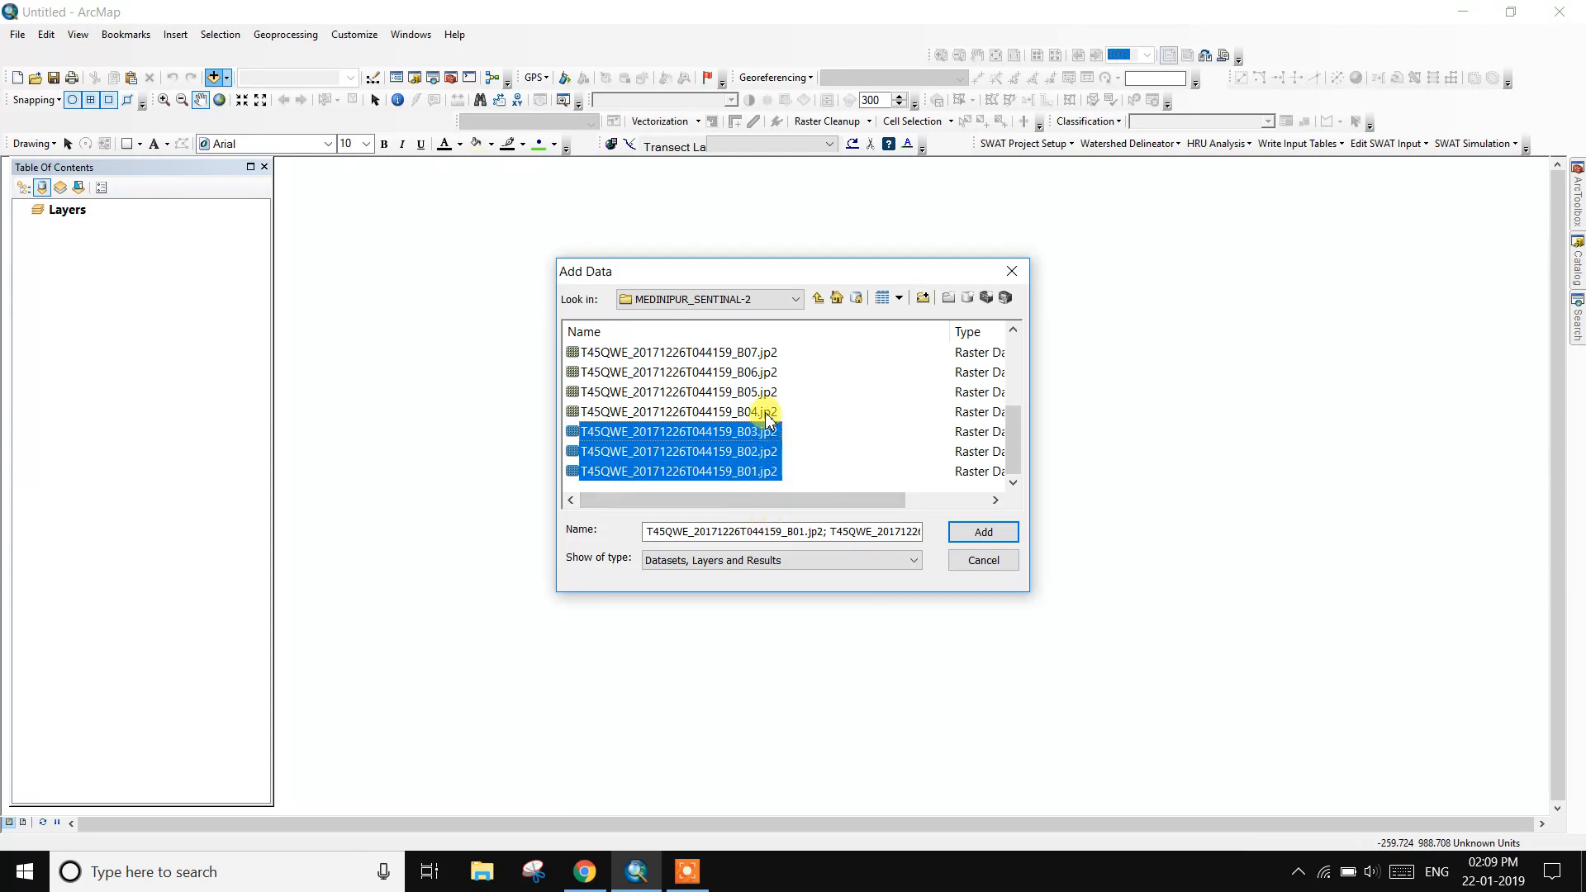
left_click(765, 412, "ctrl")
left_click(762, 394, "ctrl")
left_click(761, 374, "ctrl")
left_click(760, 353, "ctrl")
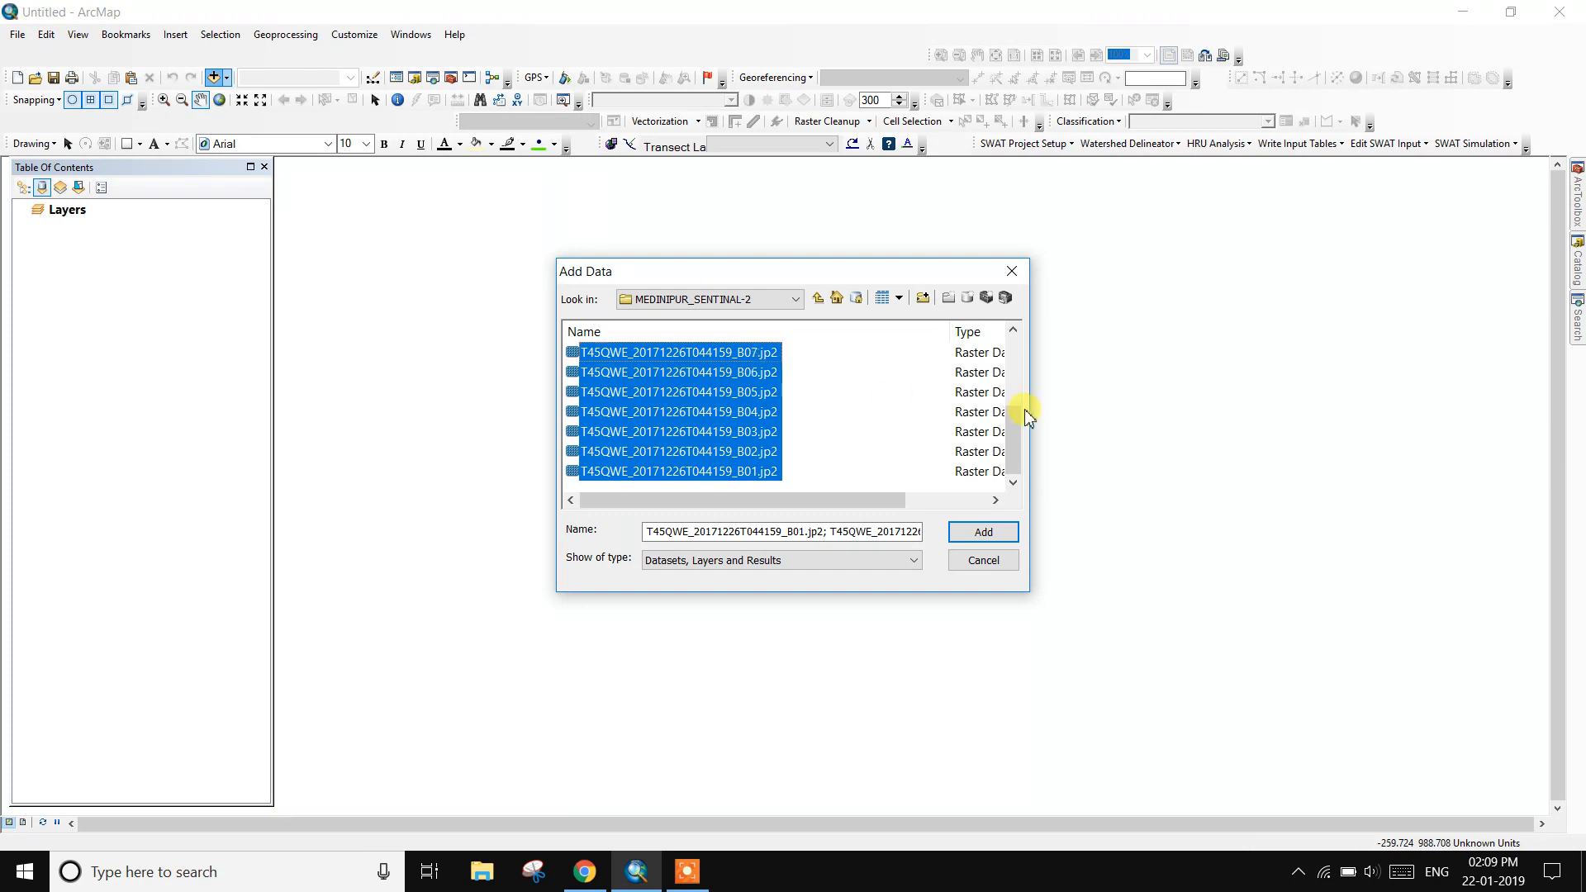
left_click_drag(1013, 418, 1015, 370)
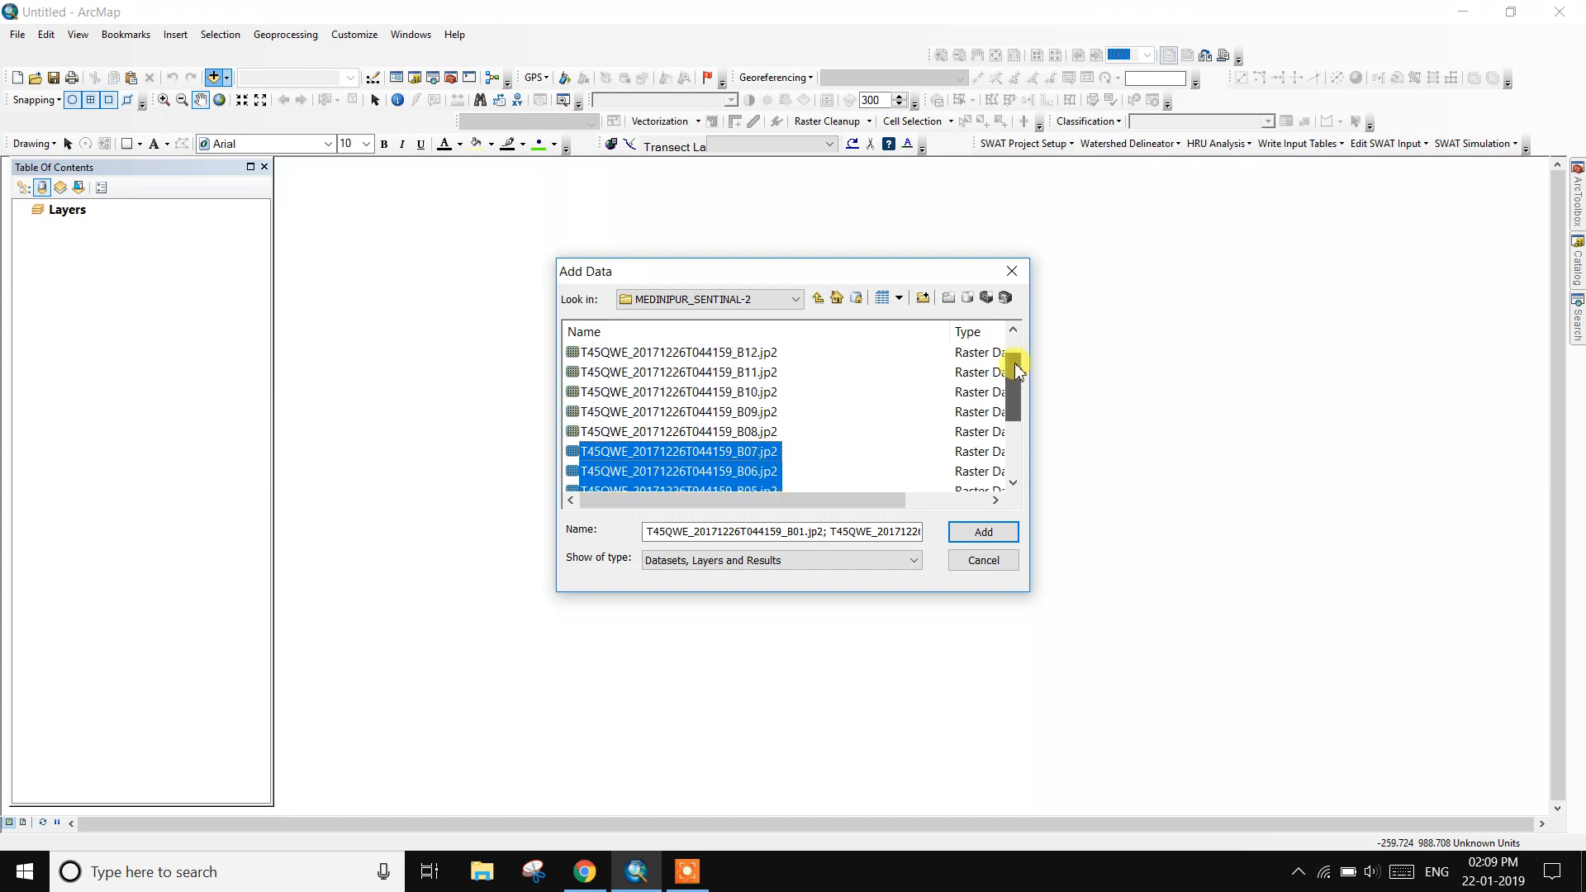
left_click(760, 432, "ctrl")
left_click(761, 409, "ctrl")
left_click(761, 393, "ctrl")
left_click(765, 372, "ctrl")
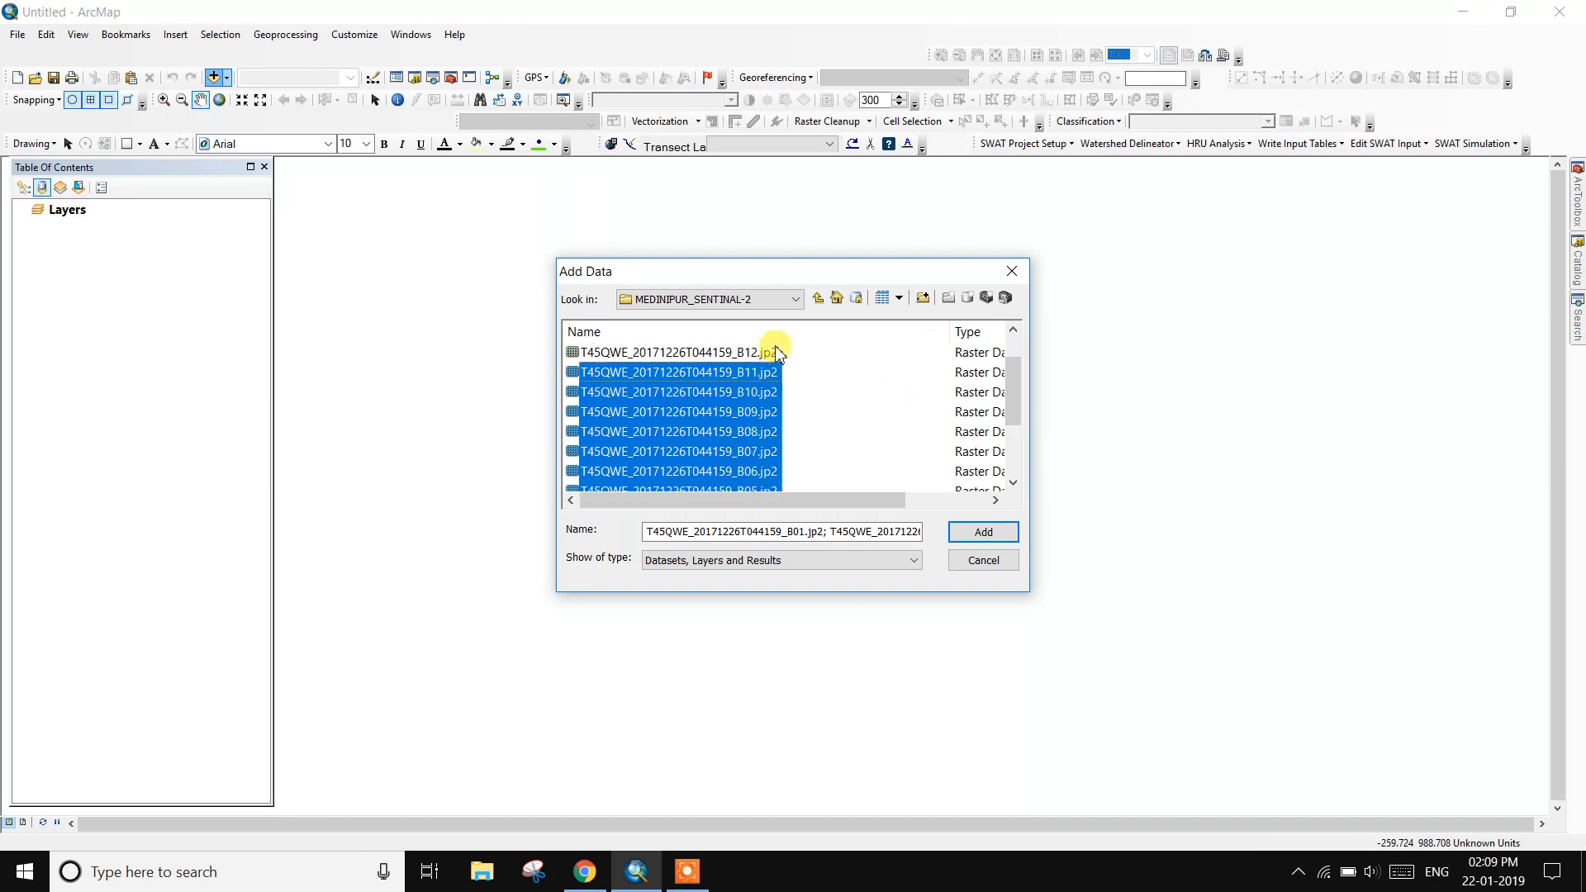
left_click(769, 353, "ctrl")
left_click(980, 533)
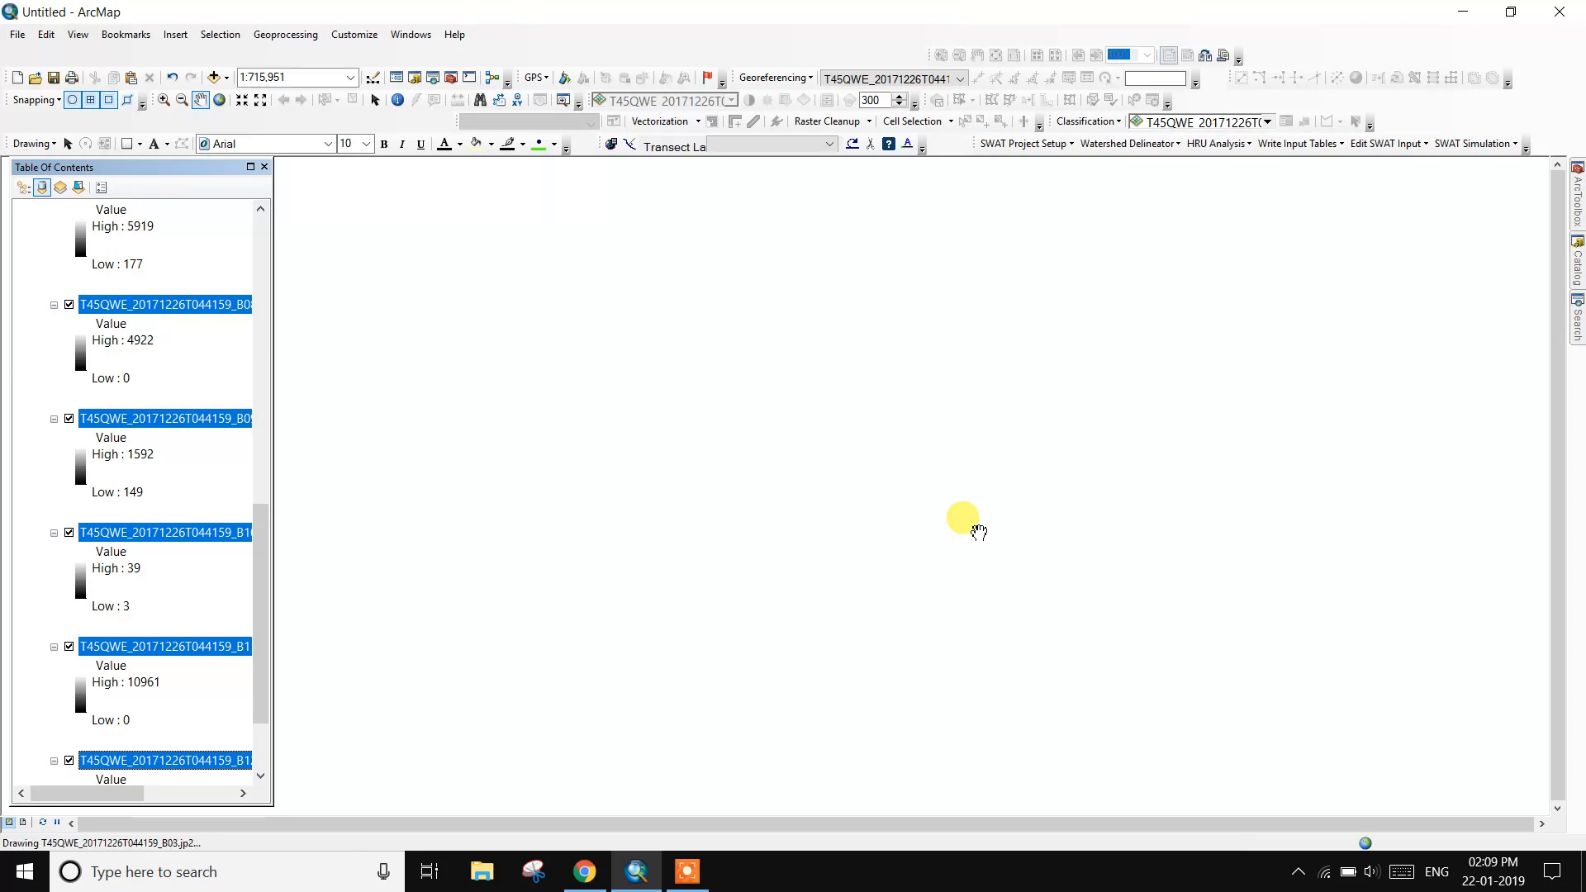
left_click(688, 871)
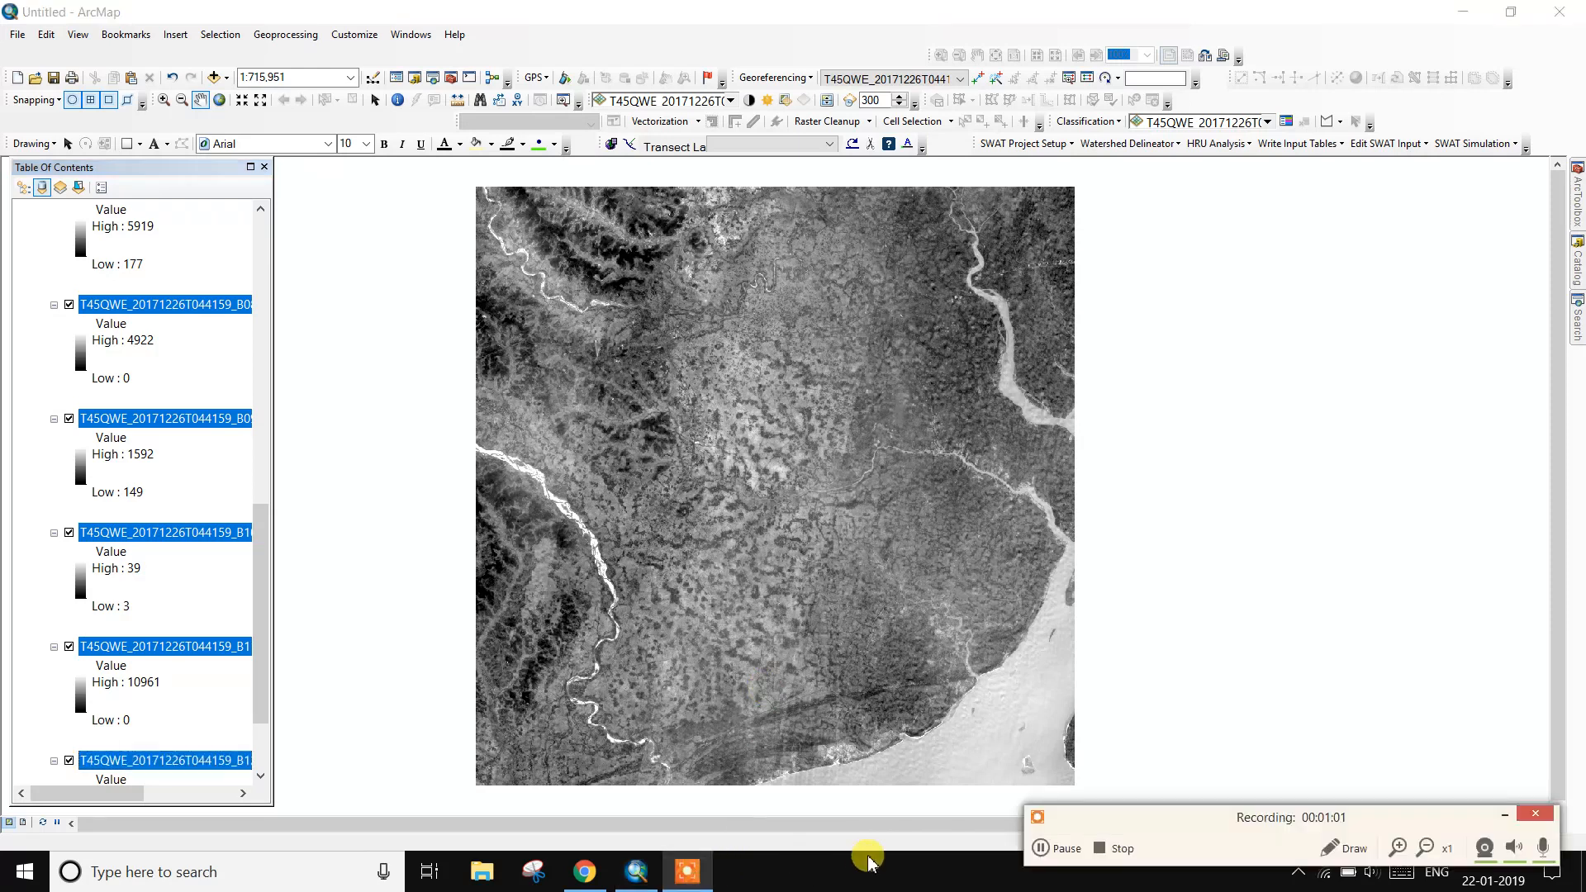
left_click(1051, 856)
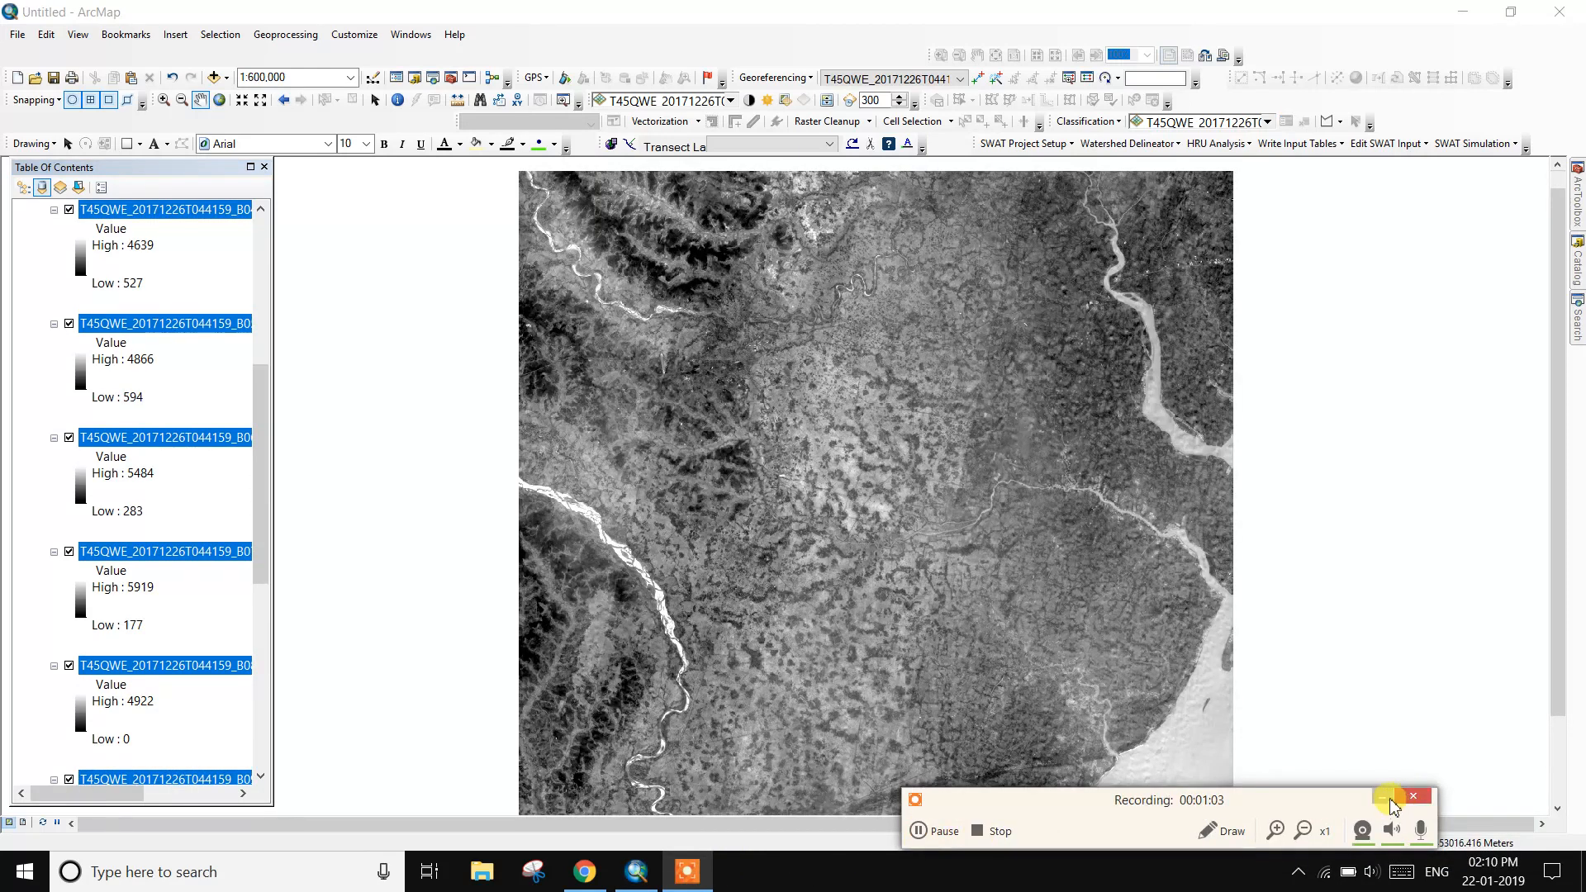
left_click(1390, 798)
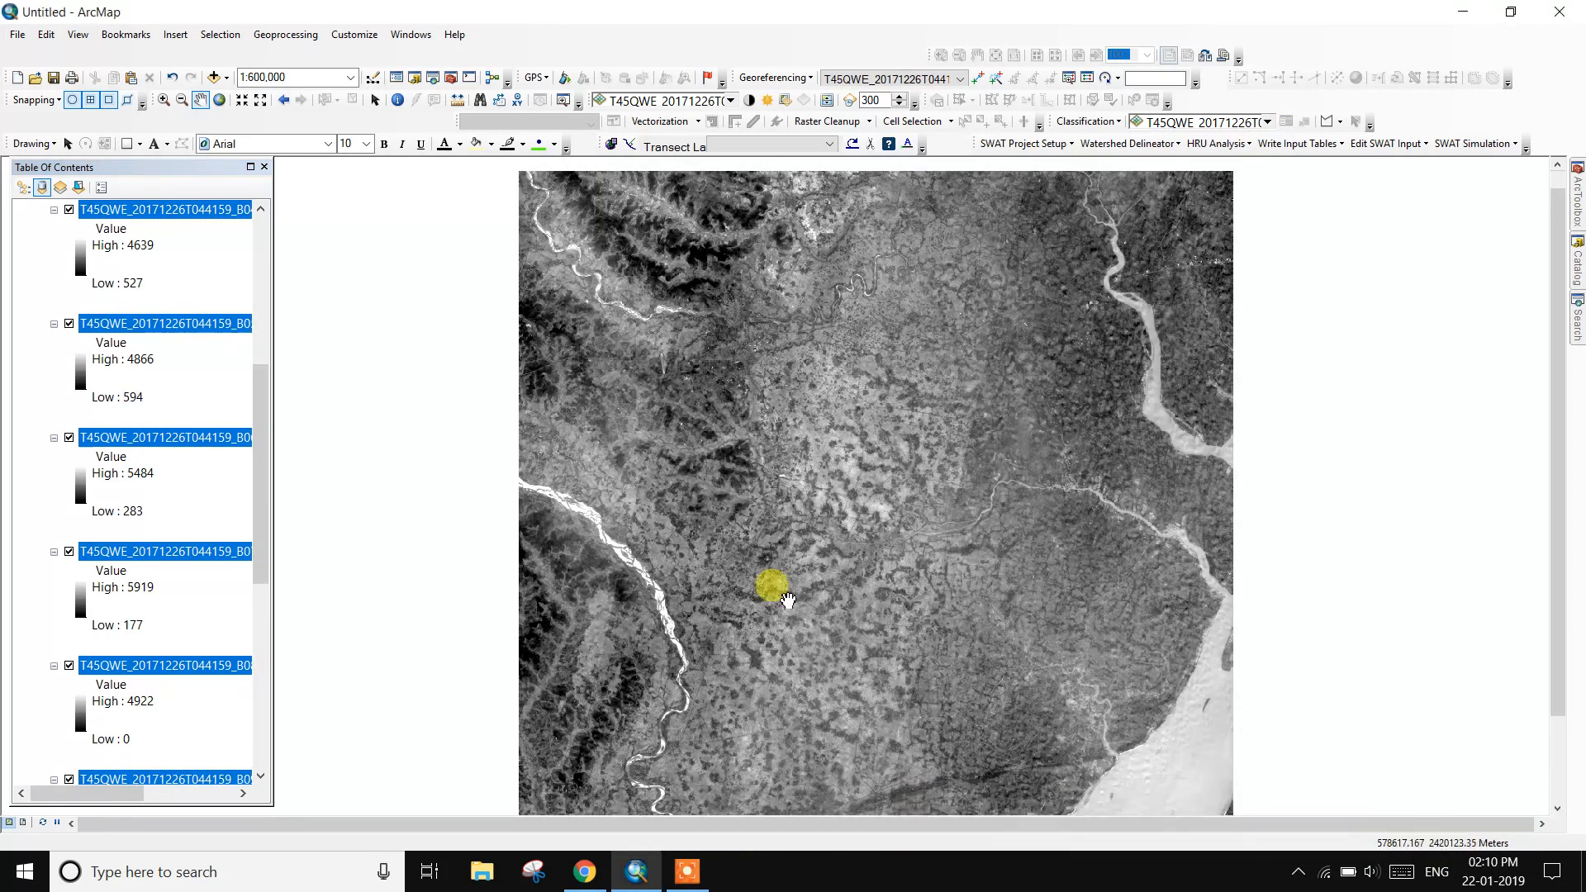
Enable the Spatial Analyst extension and open the Image Analysis window.
left_click(355, 34)
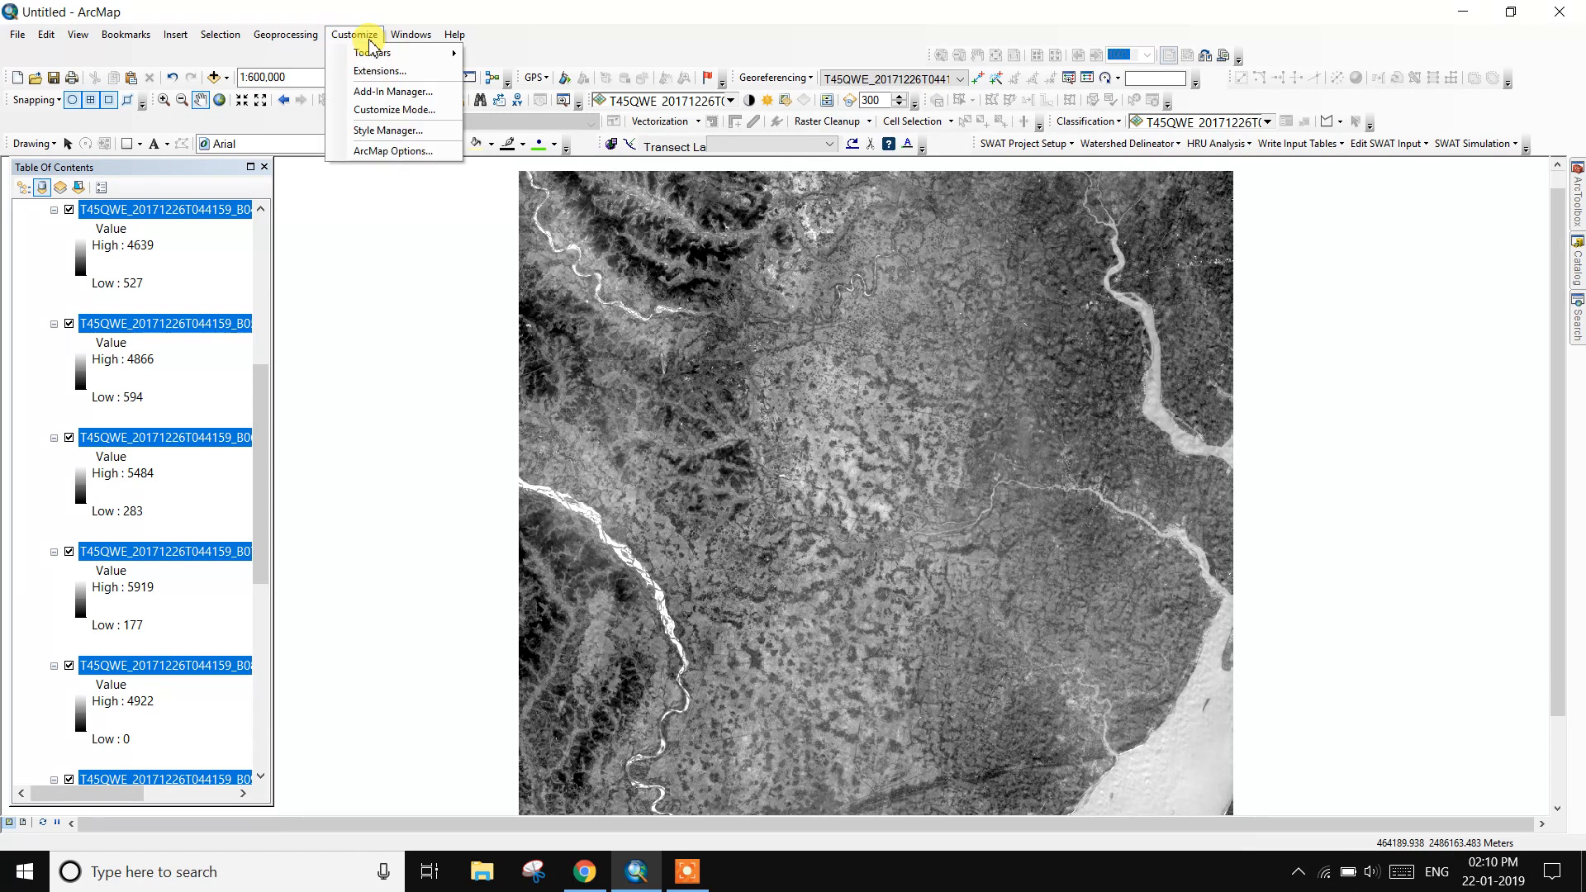
left_click(376, 71)
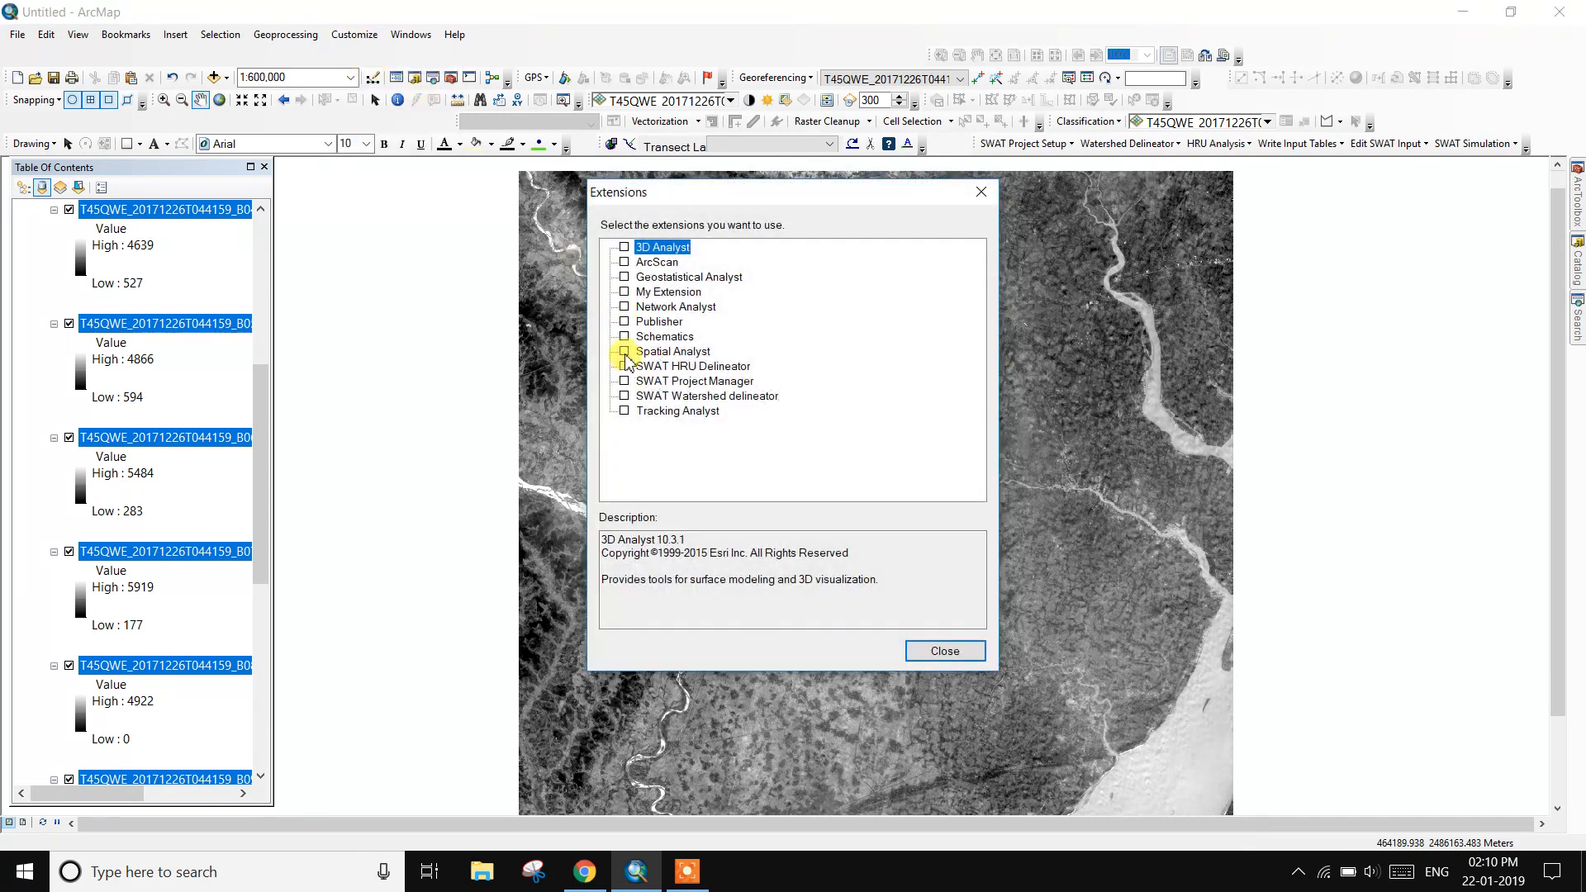
left_click(943, 651)
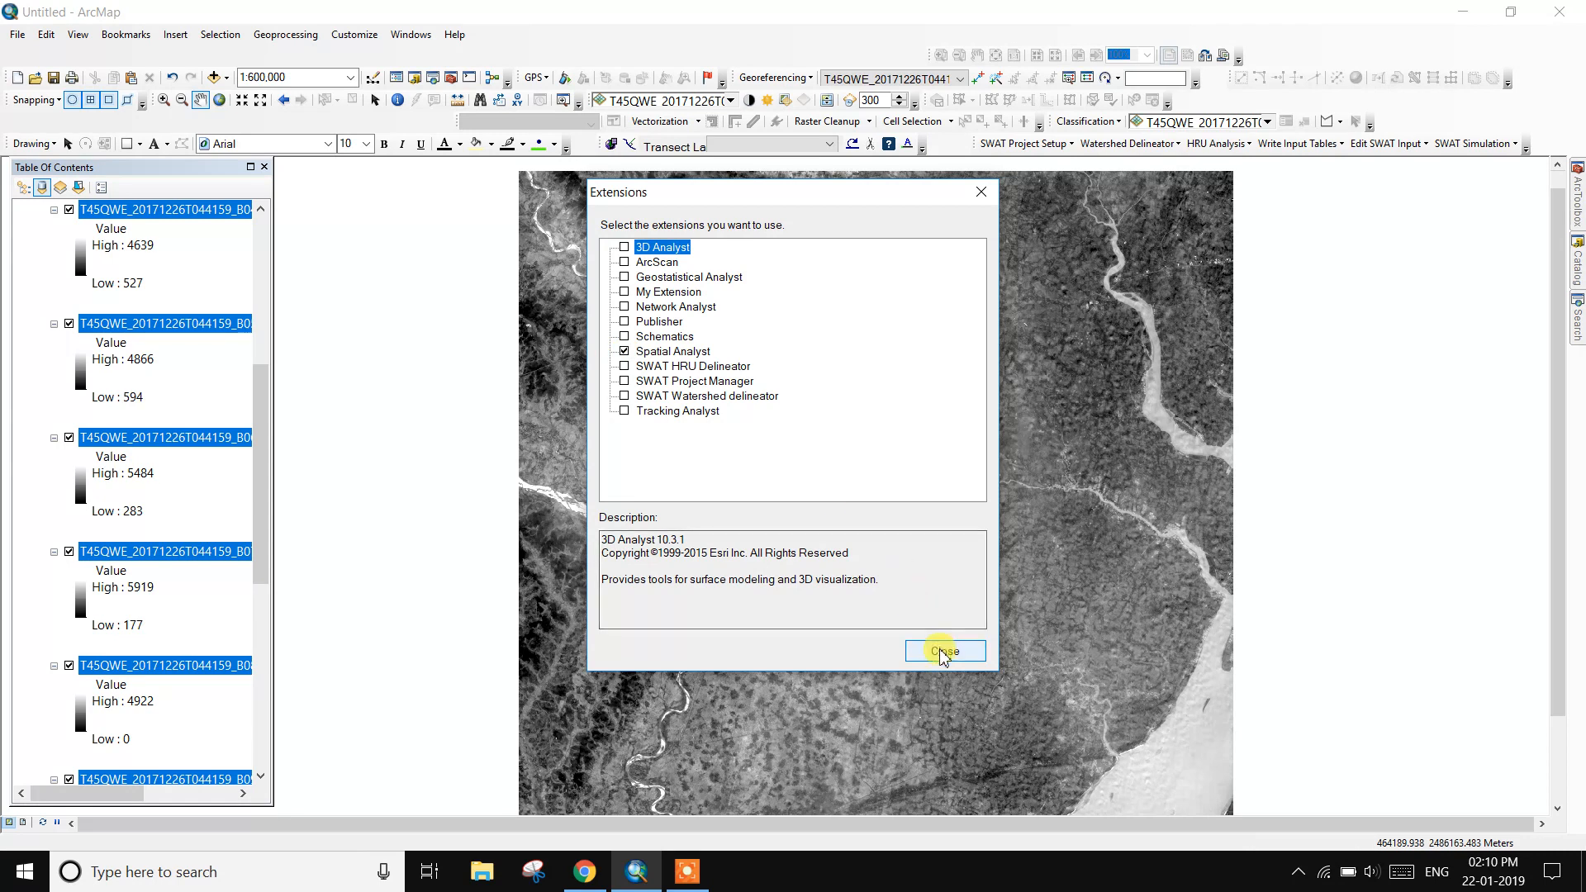
left_click(410, 35)
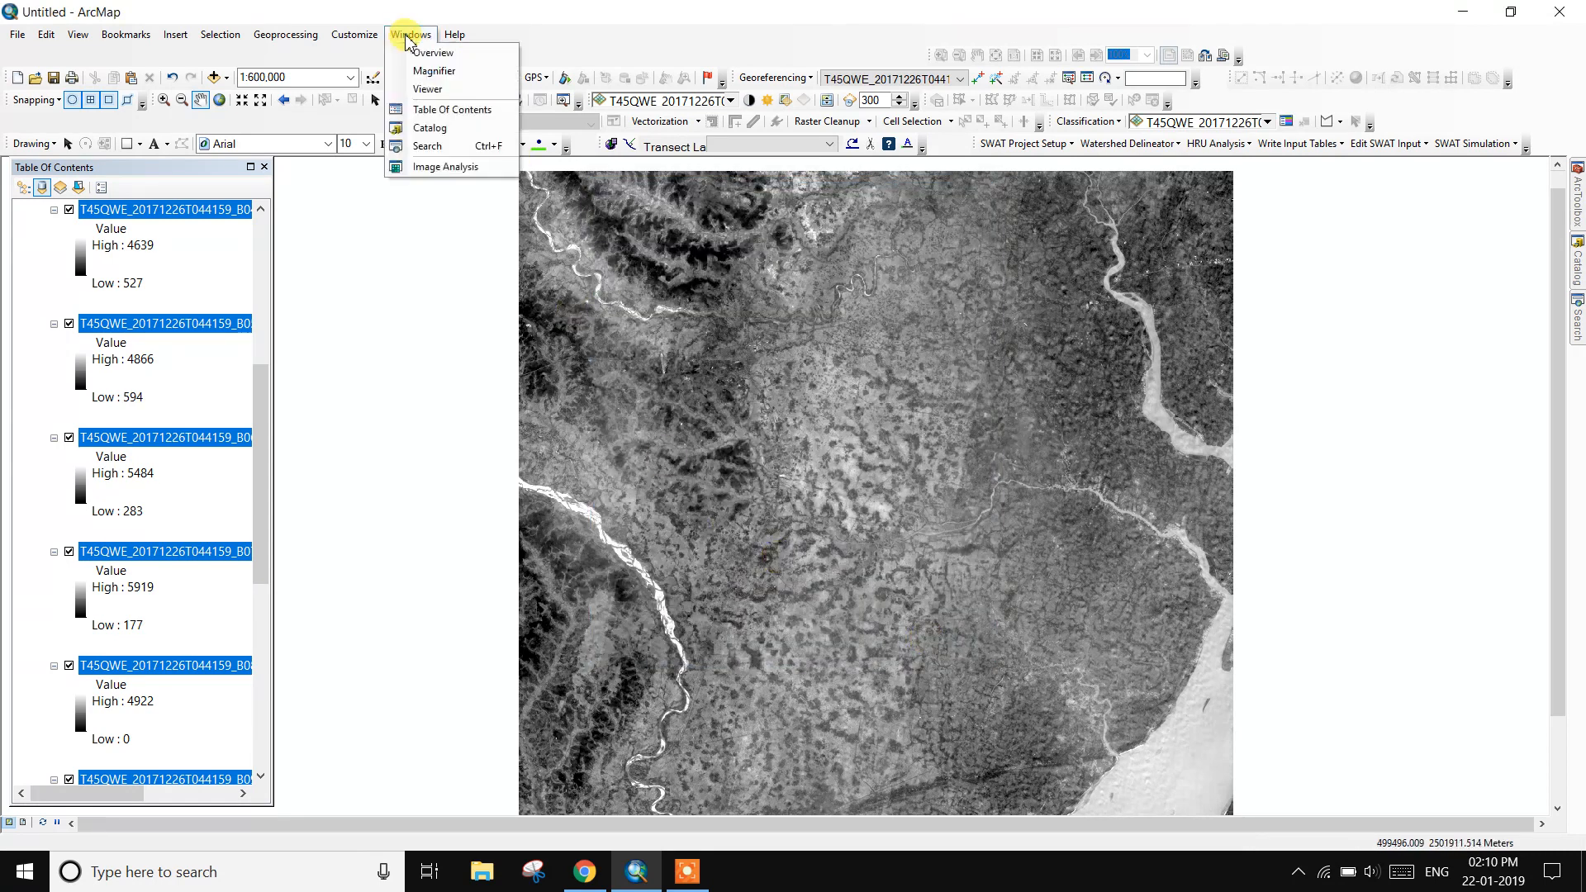
left_click(446, 167)
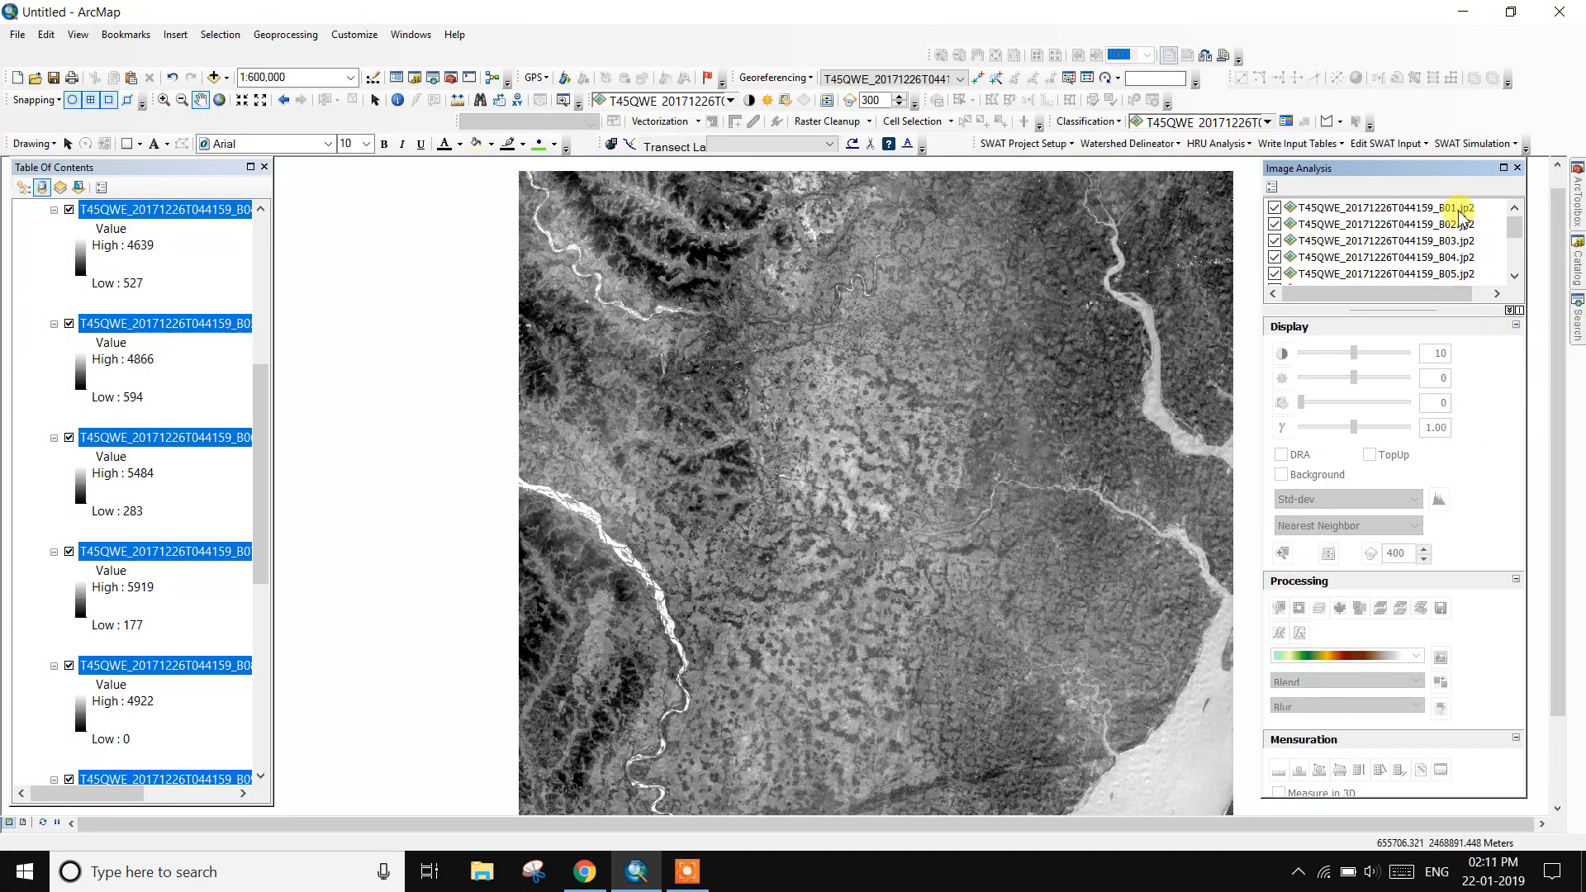
Create a composite raster from the Sentinel-2 bands B01 through B12 with the Image Analysis Composite Bands function.
left_click(1405, 207)
left_click(1454, 224, "ctrl")
left_click(1456, 240, "ctrl")
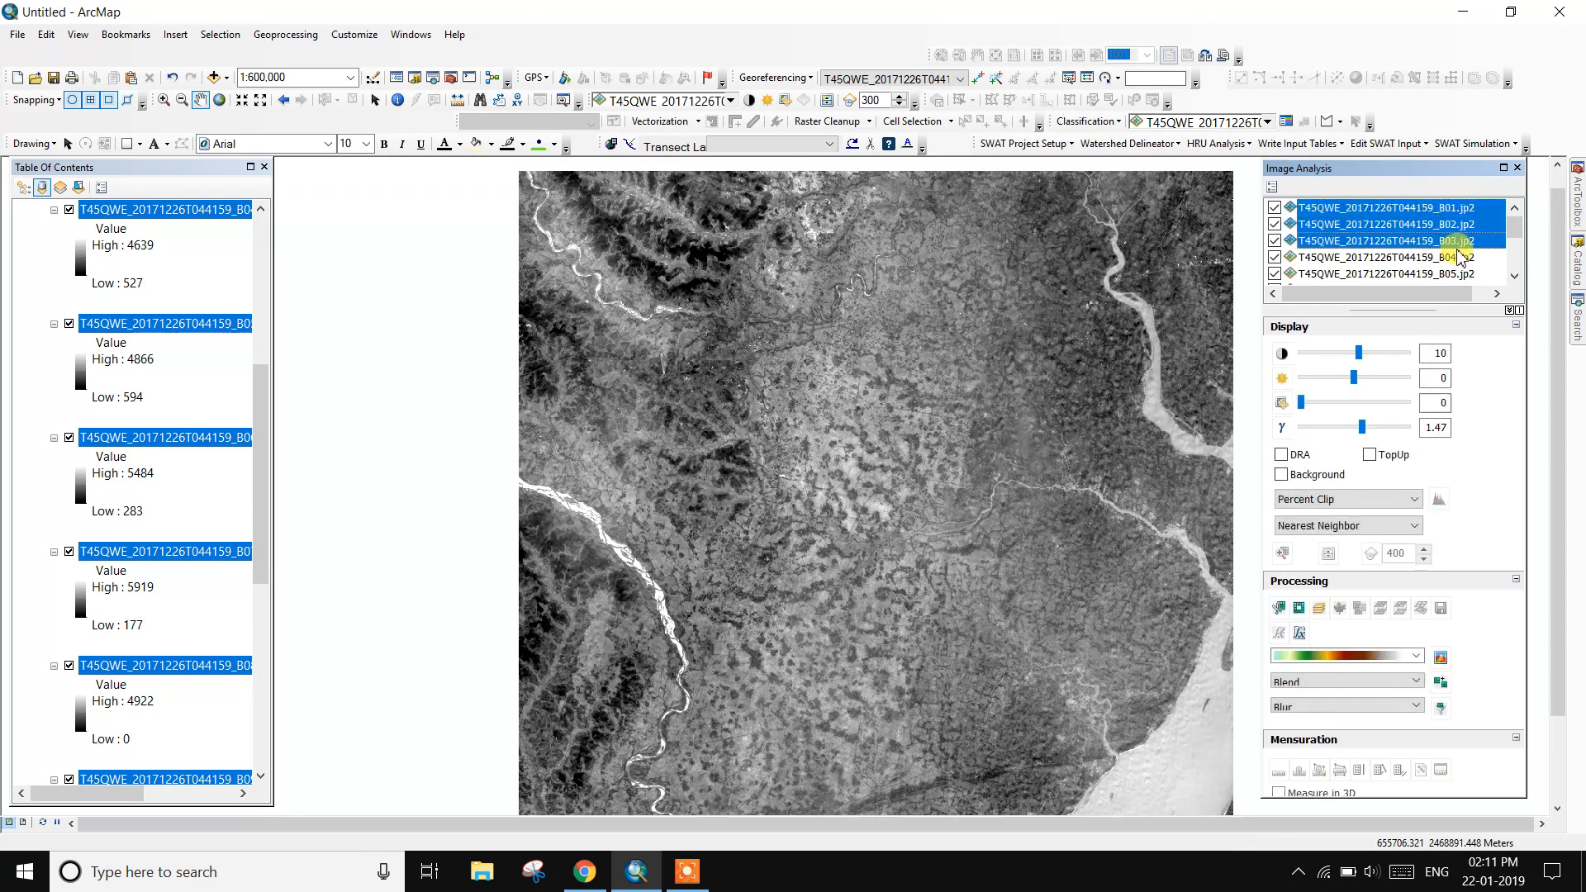
left_click(1462, 258, "ctrl")
left_click(1464, 274, "ctrl")
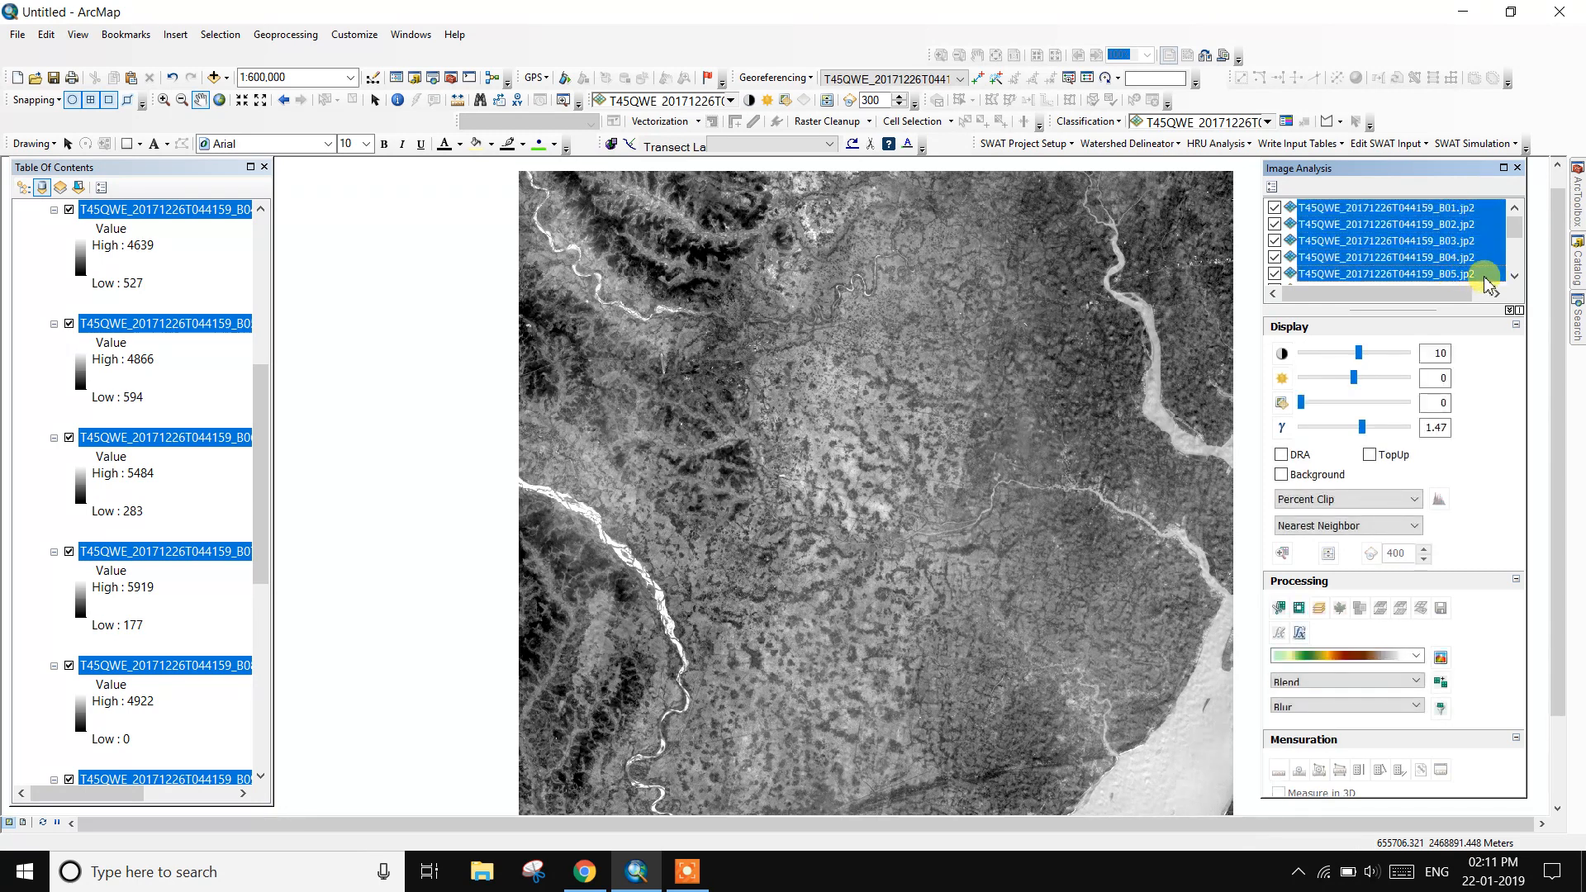
left_click_drag(1518, 237, 1520, 261)
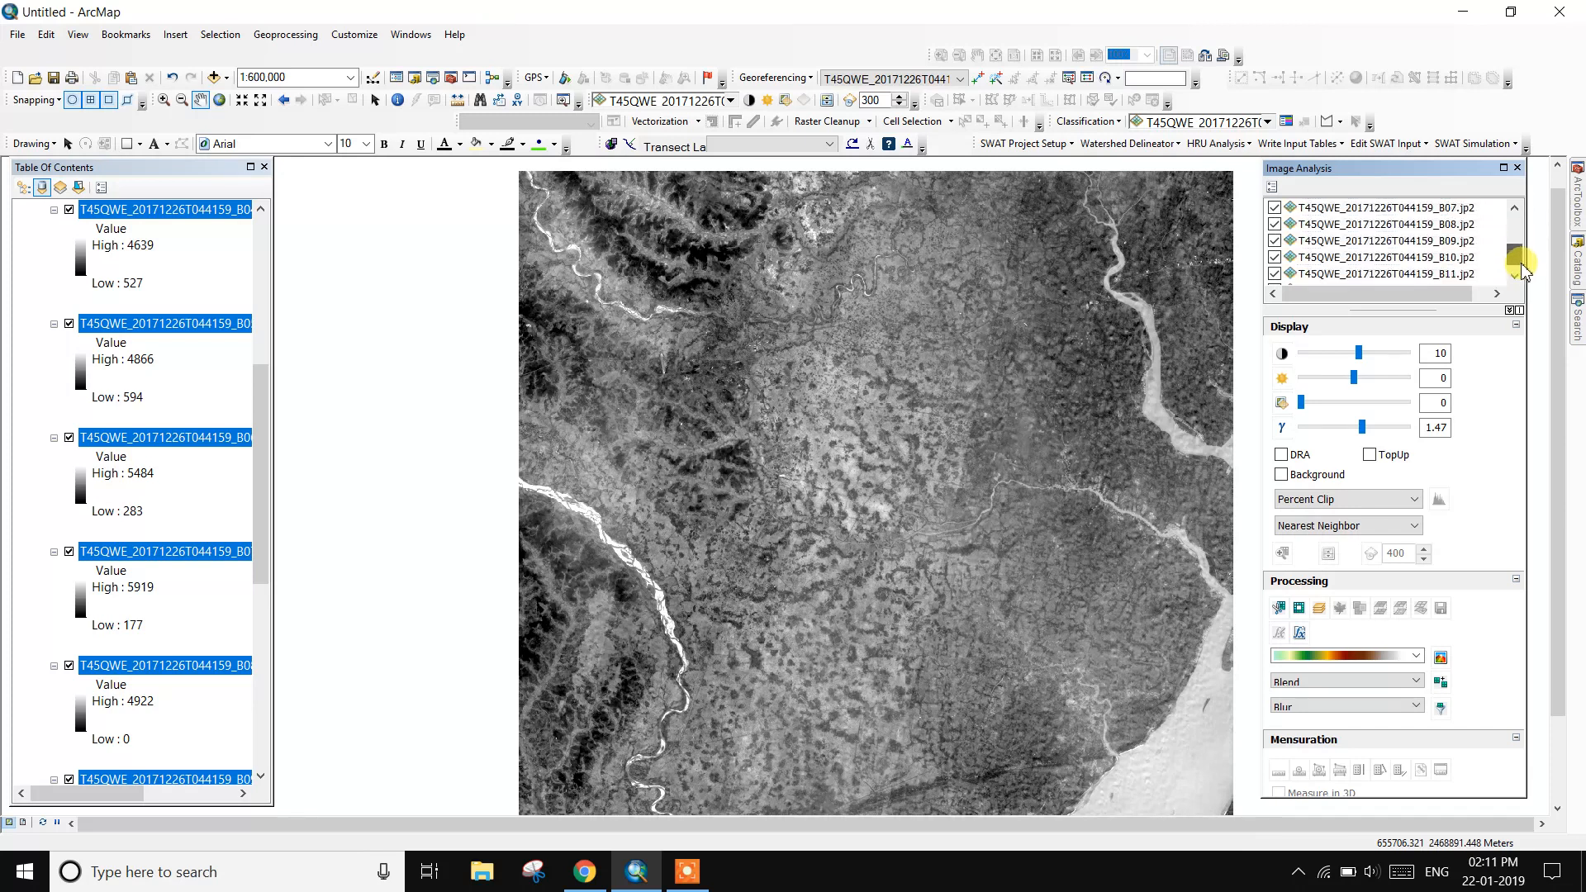
left_click(1470, 213, "ctrl")
left_click(1467, 226, "ctrl")
left_click(1470, 242, "ctrl")
left_click(1470, 258, "ctrl")
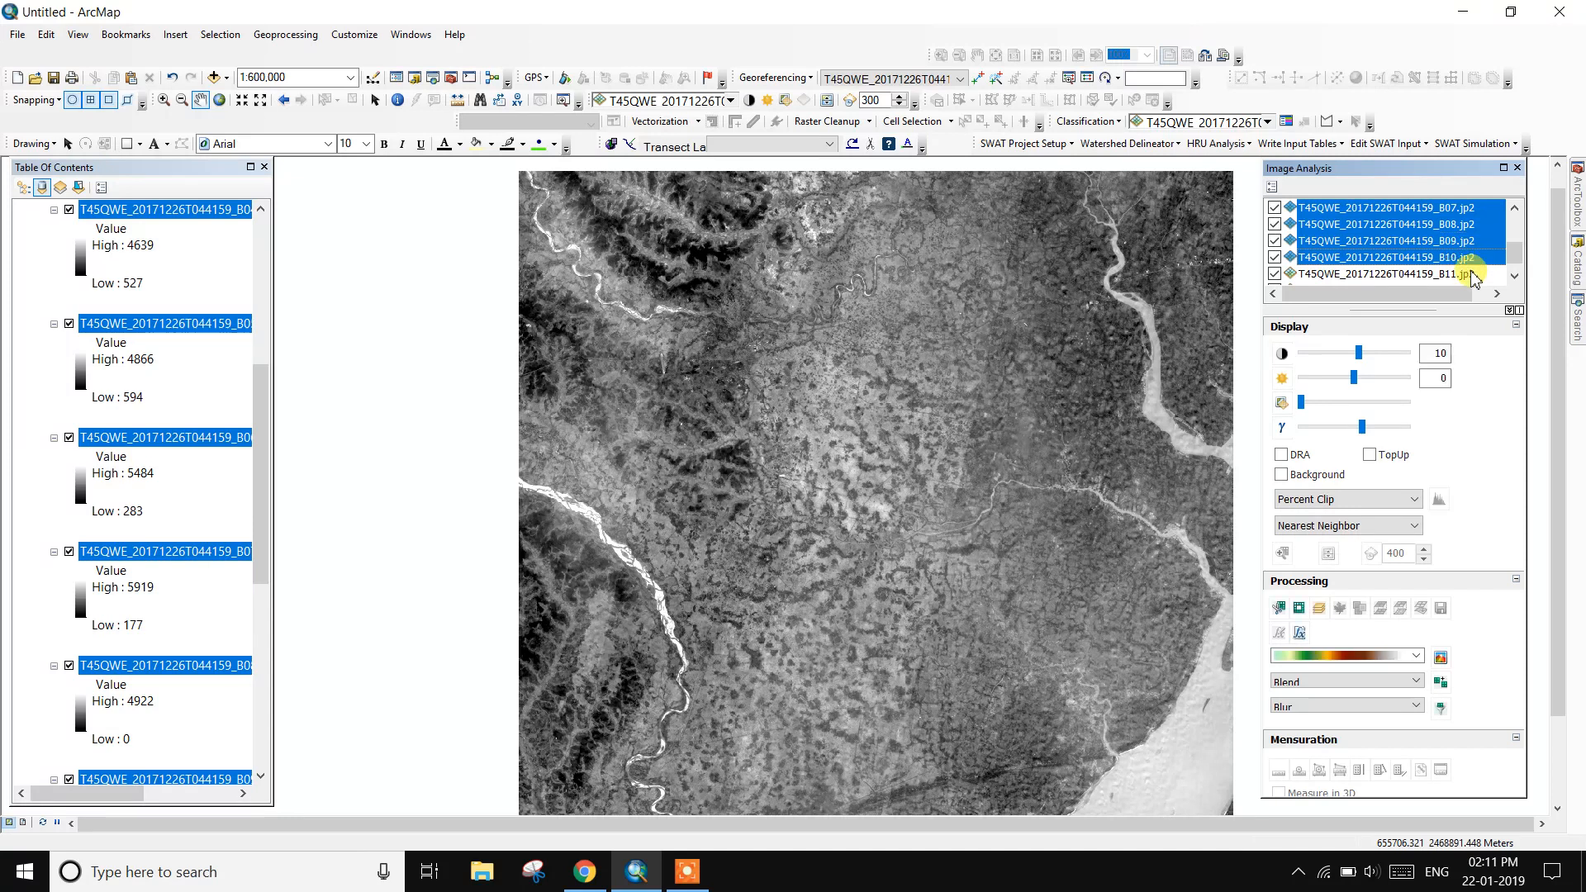
left_click(1476, 274, "ctrl")
left_click(1517, 274)
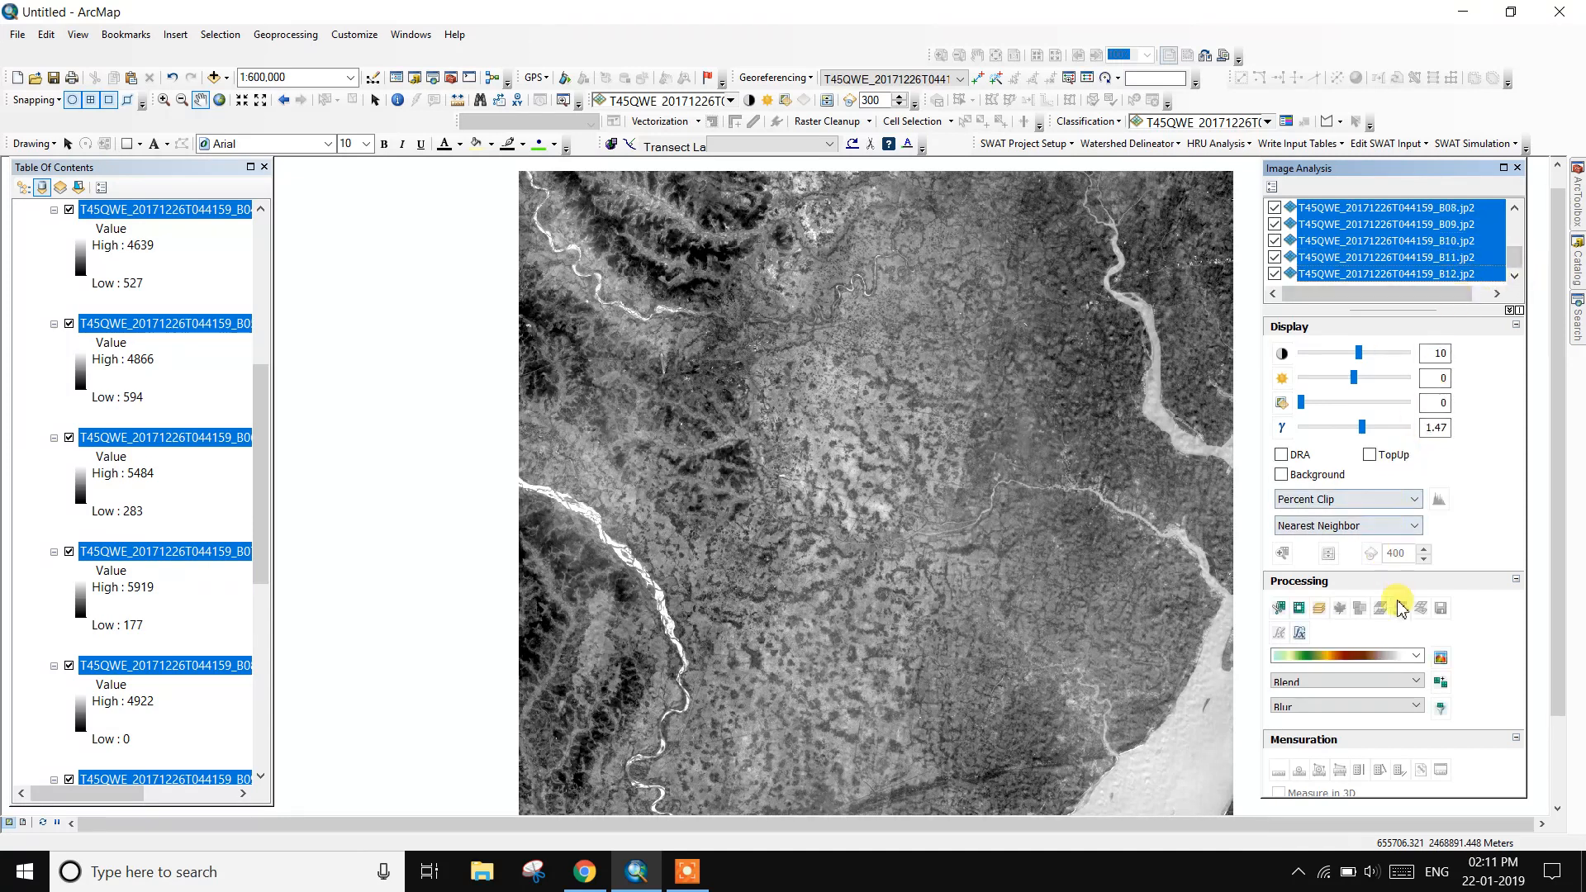
left_click(1319, 609)
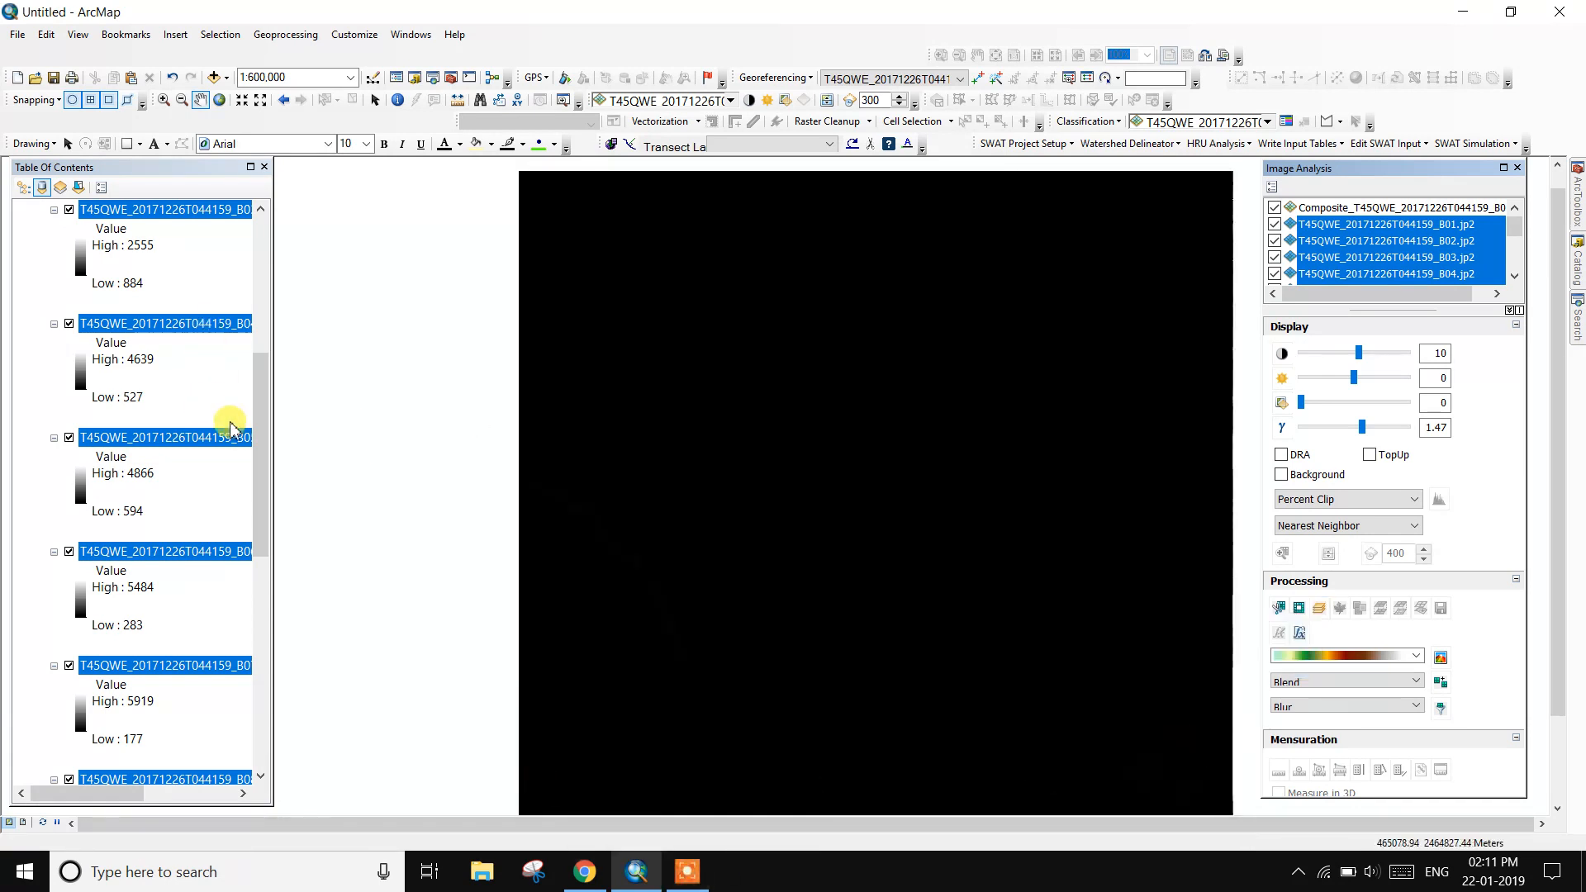
Hide the single-band layers B01, B02 and B03 listed below the composite layer.
left_click_drag(265, 442, 259, 239)
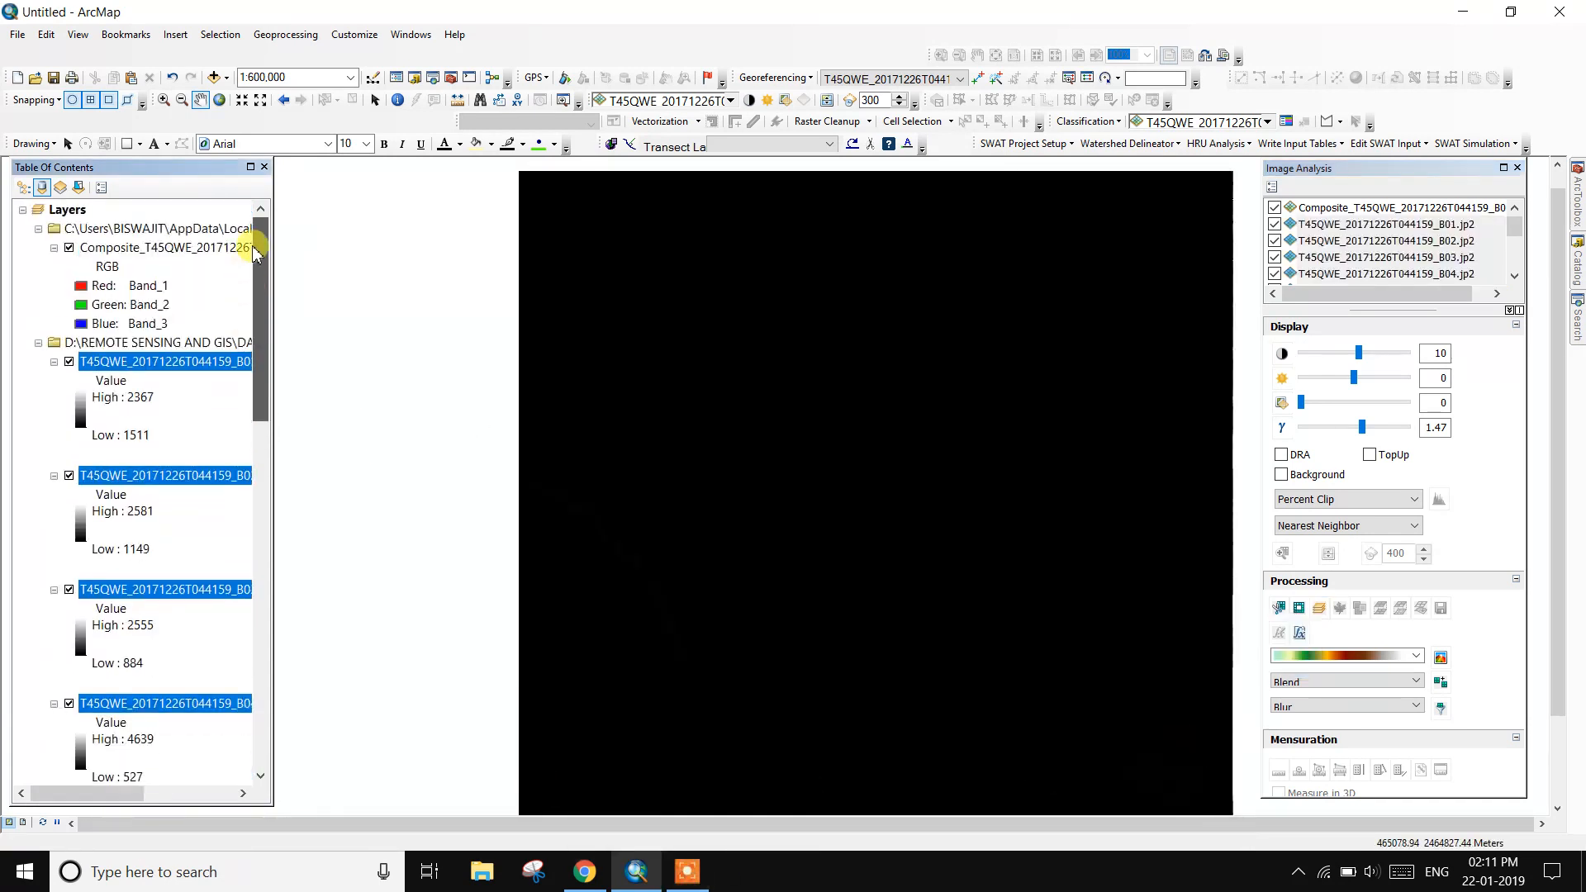
left_click(69, 361)
left_click(67, 477)
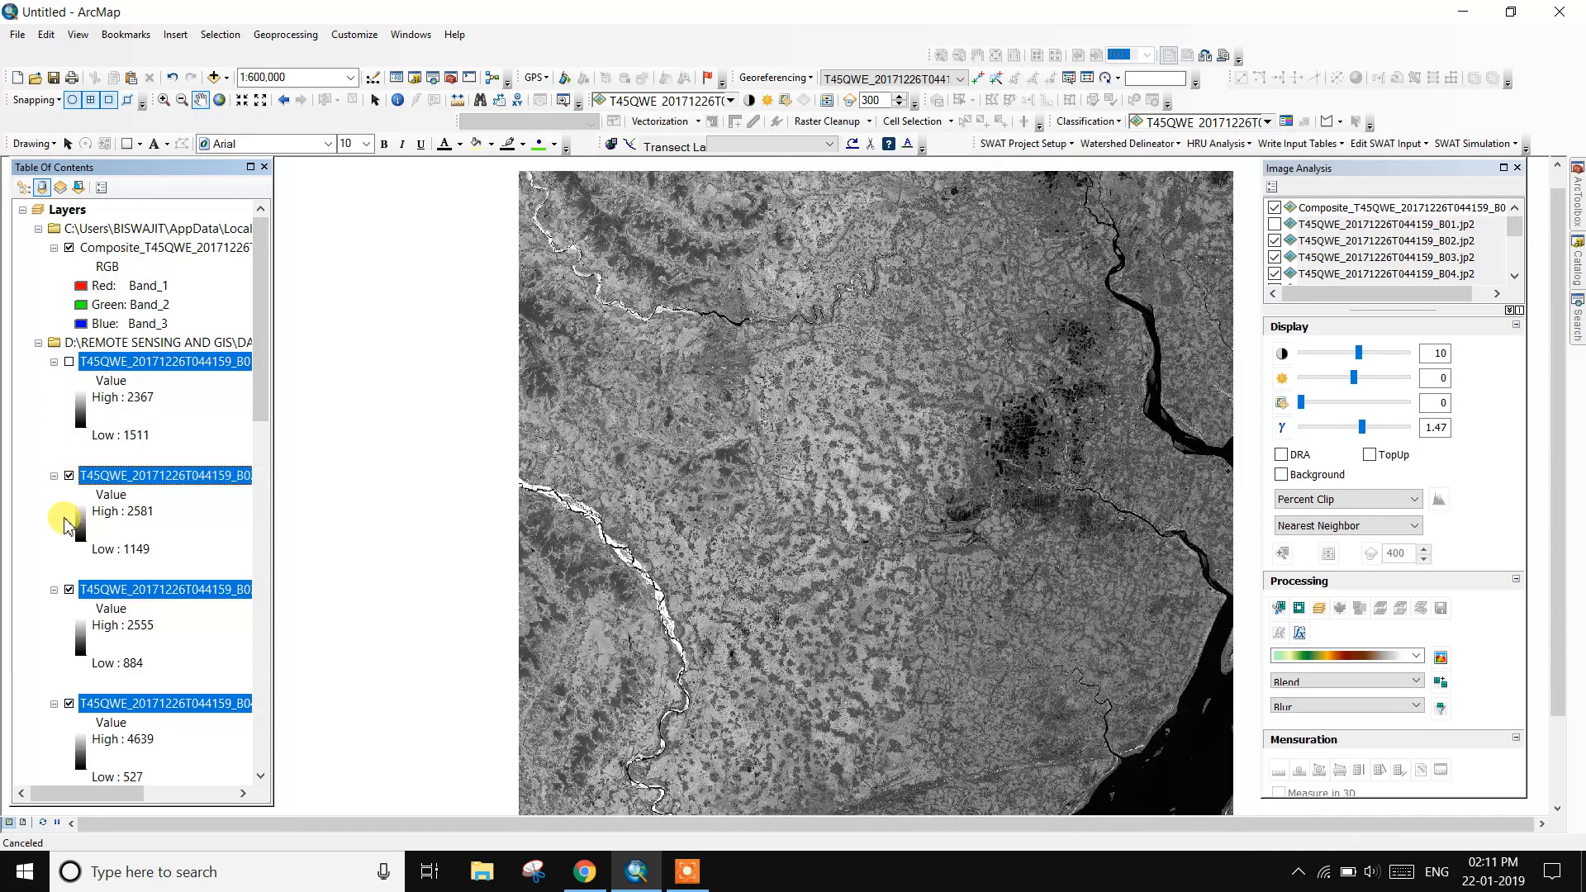
left_click(67, 590)
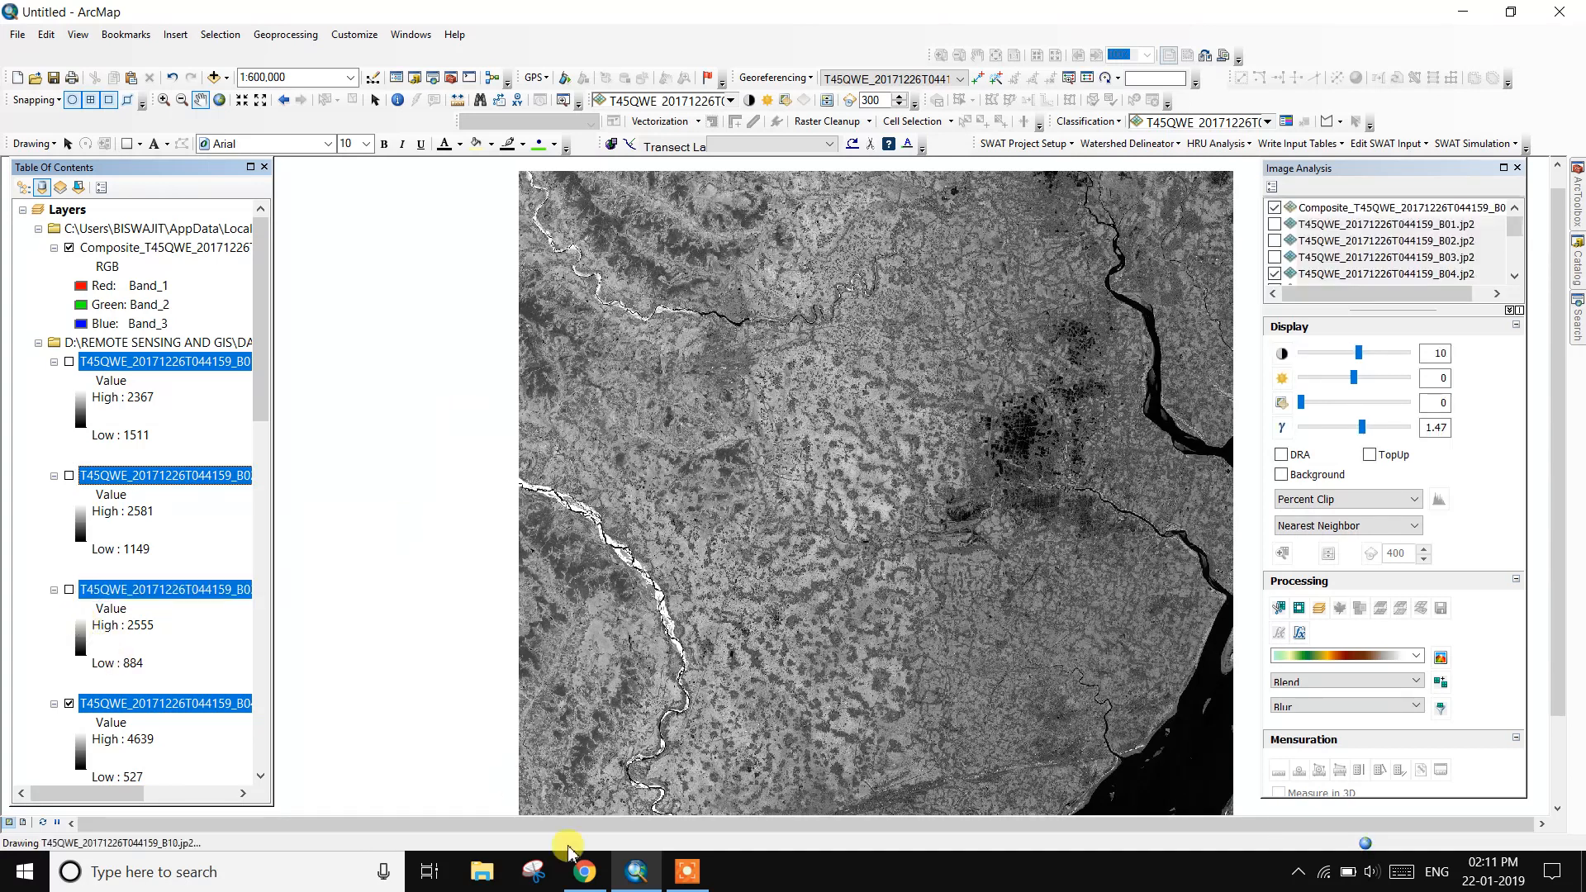
left_click(687, 871)
left_click(919, 831)
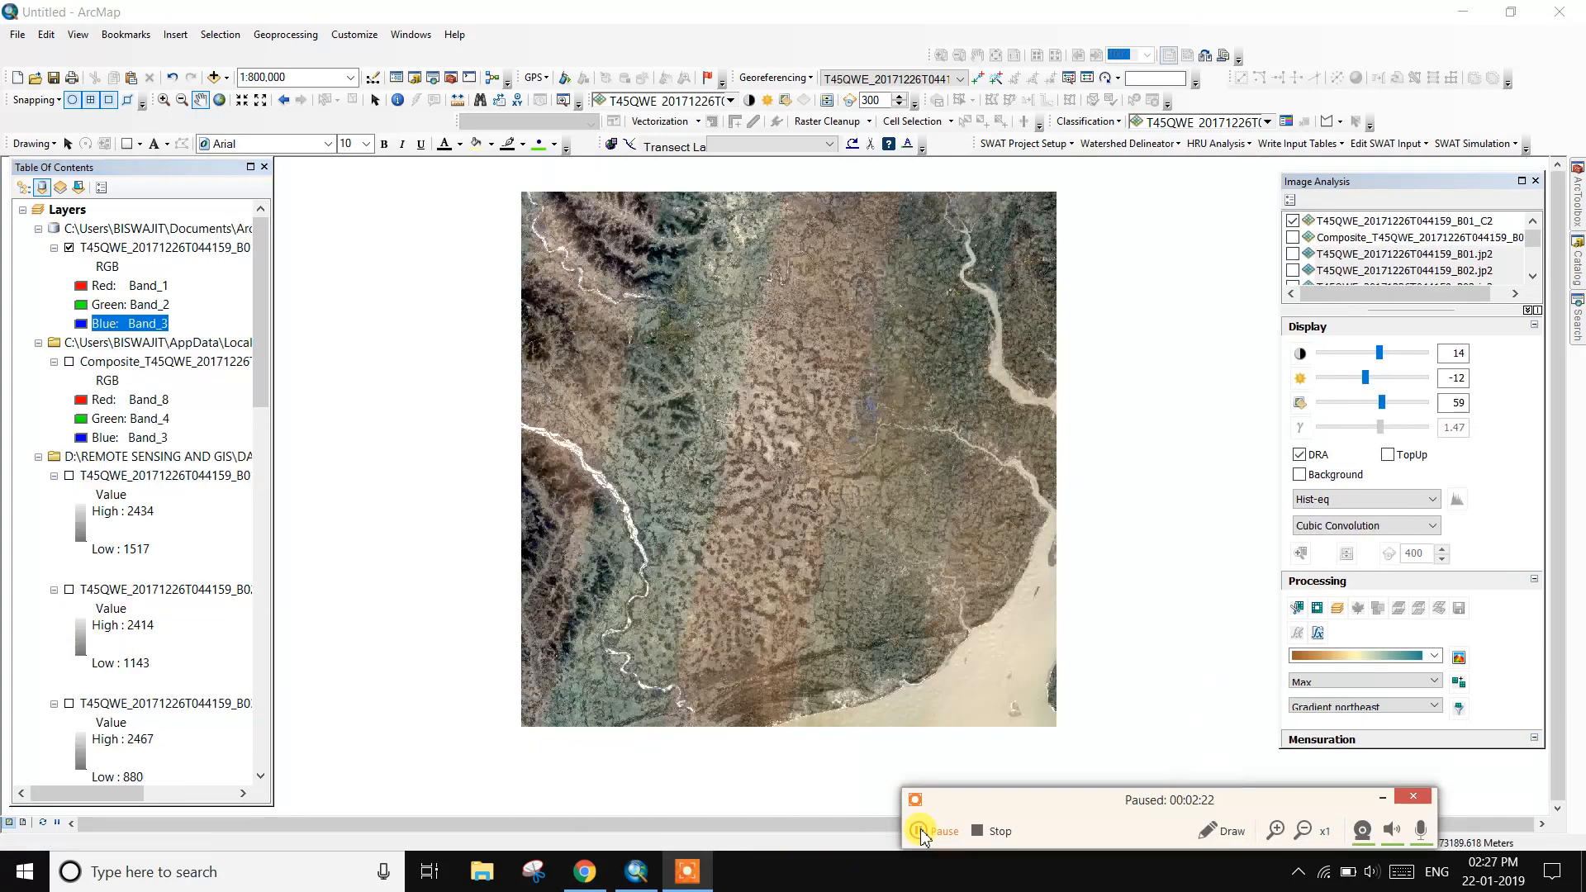
left_click(921, 832)
left_click(1383, 798)
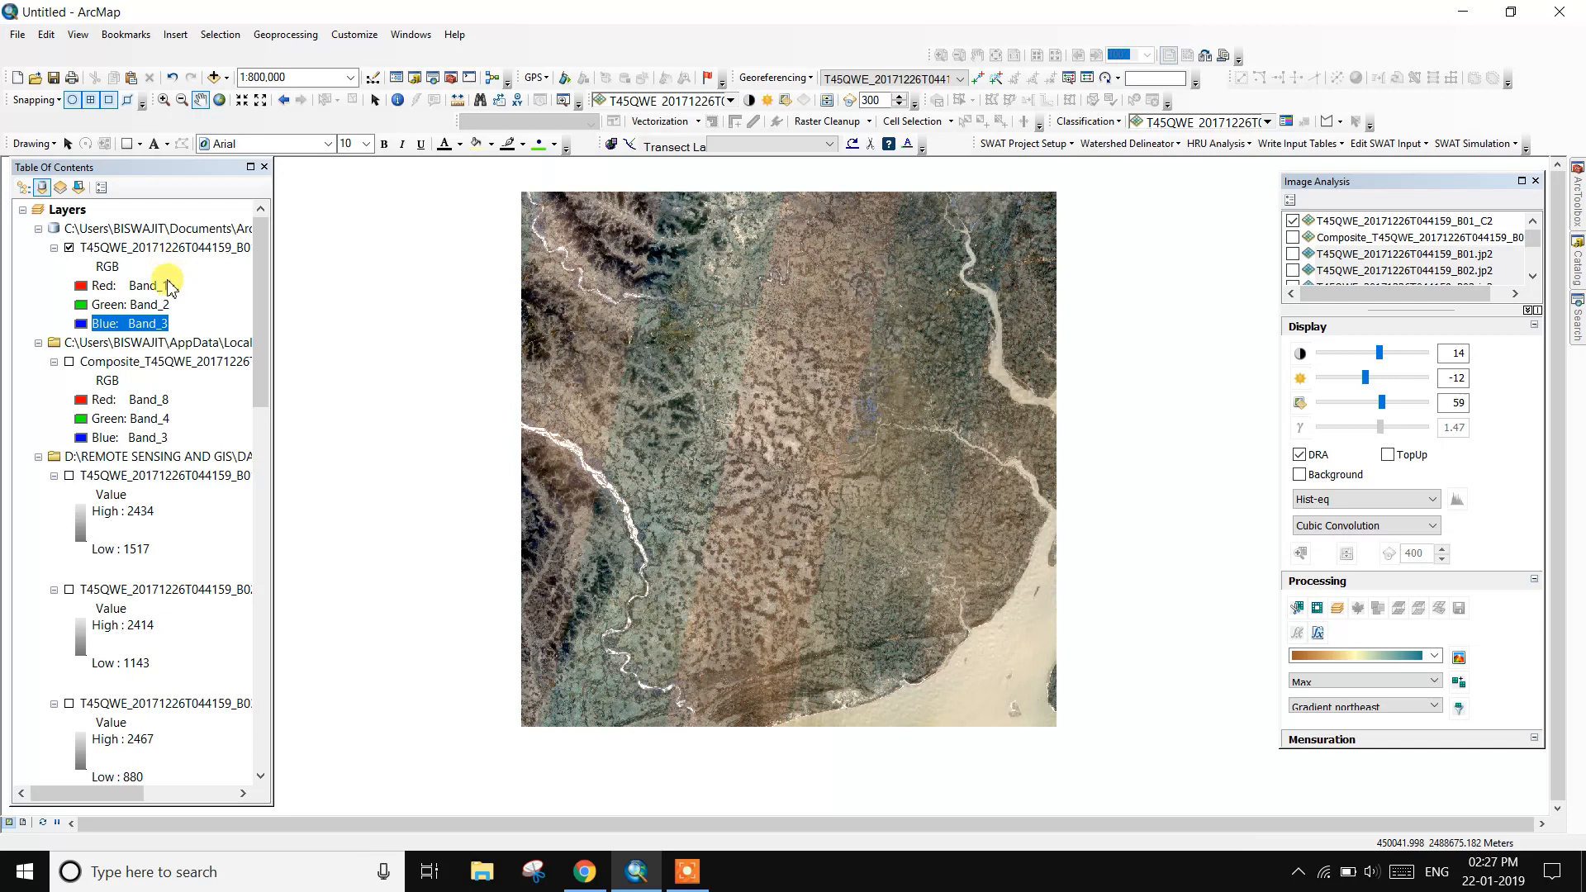
Set the T45QWE_20171226T044159_B01_C2 layer's RGB composite to Band_8 for red and Band_4 for green.
double_click(154, 249)
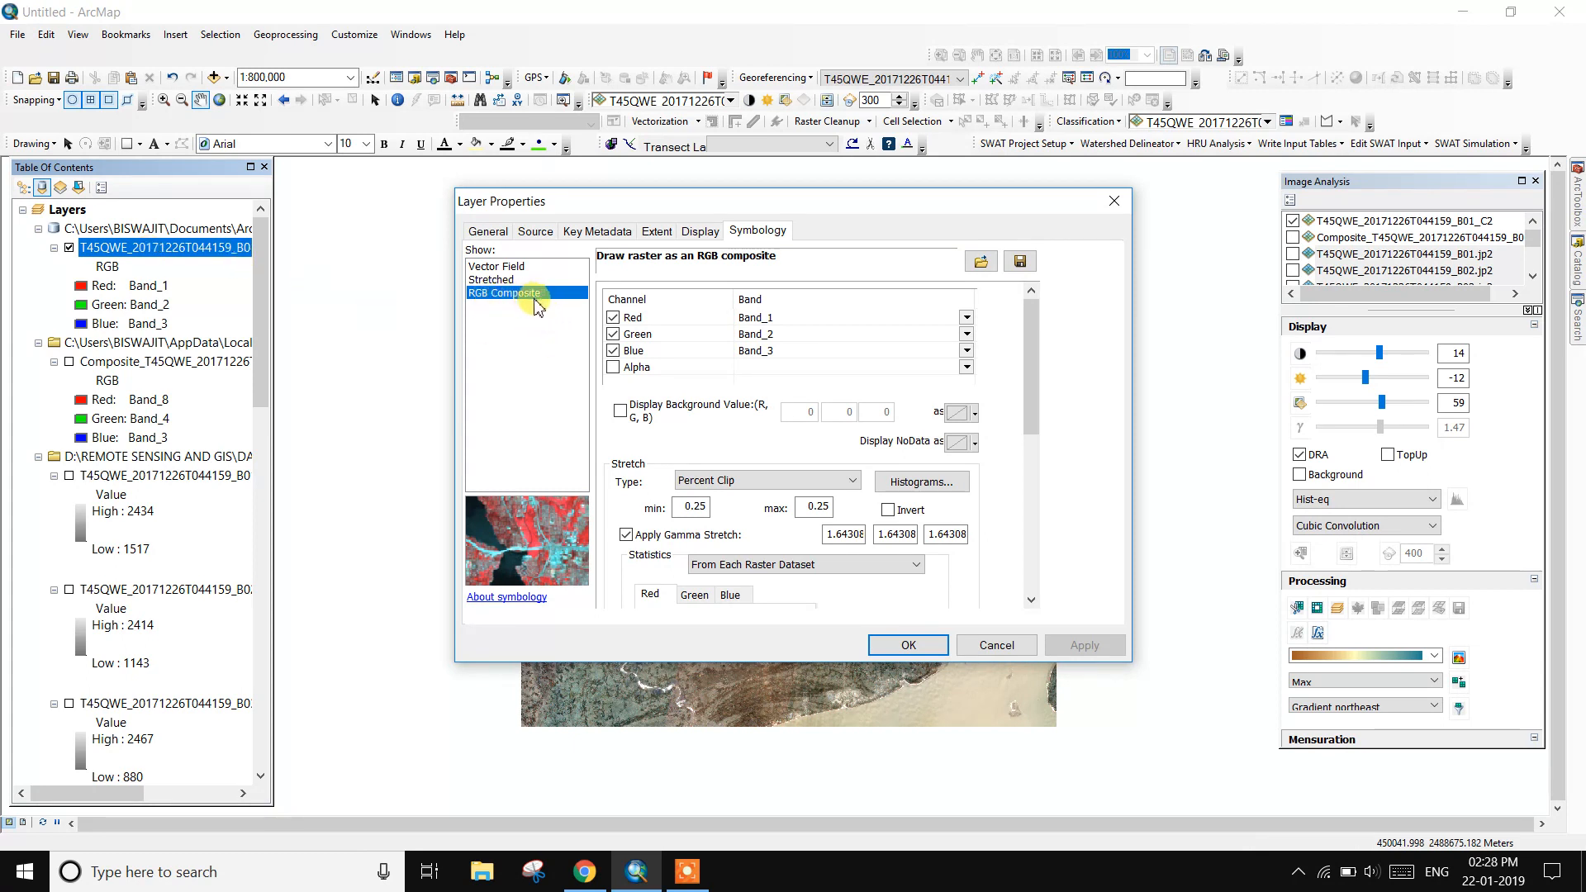
left_click(967, 317)
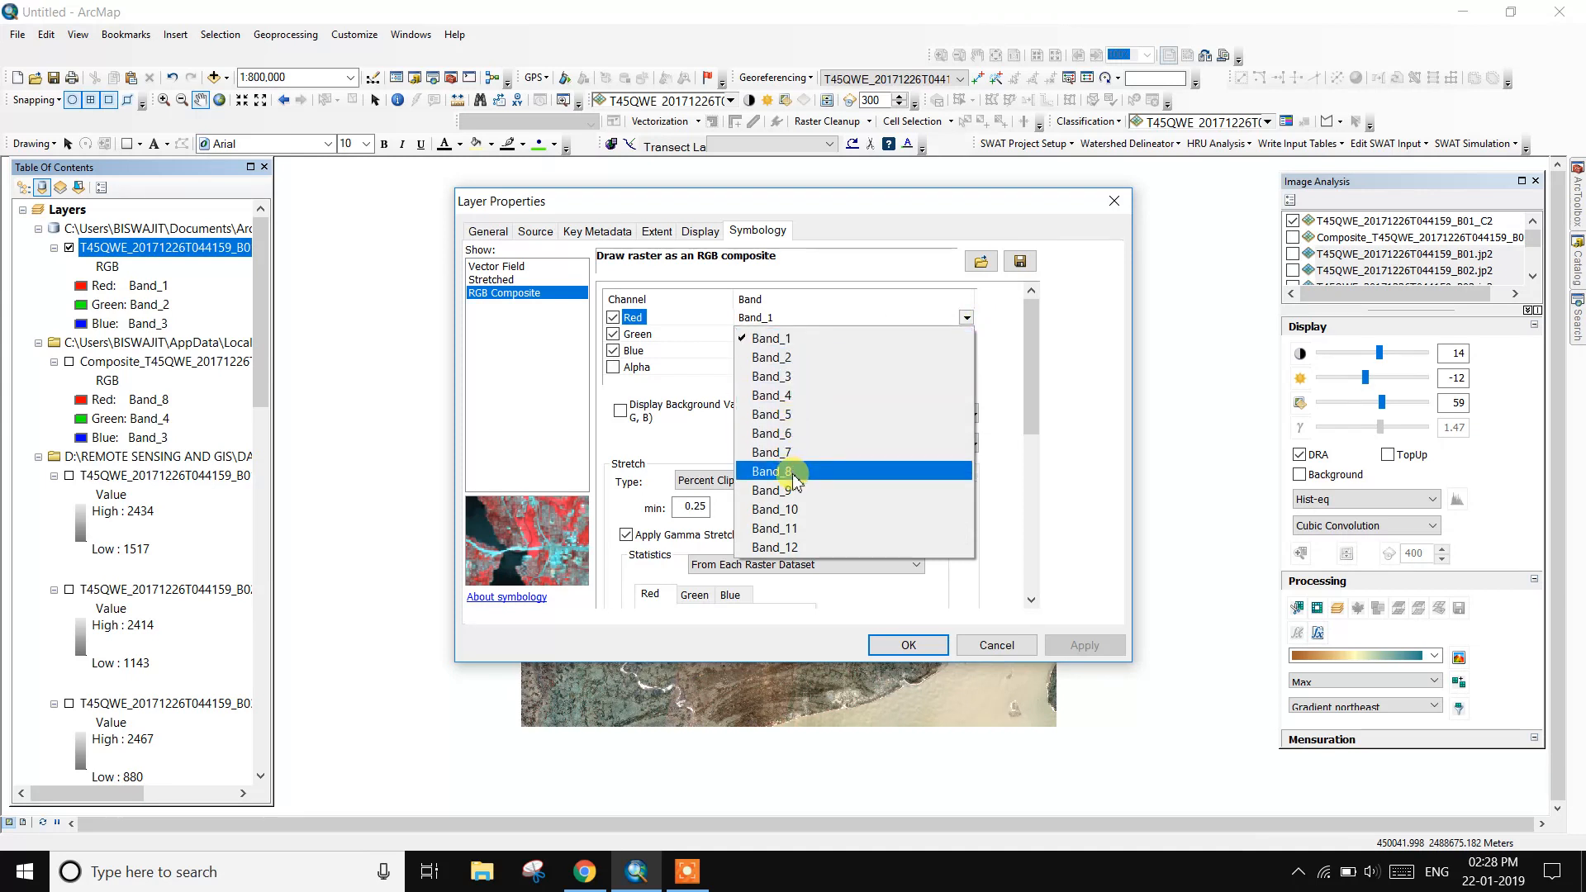
left_click(796, 478)
left_click(967, 334)
left_click(801, 405)
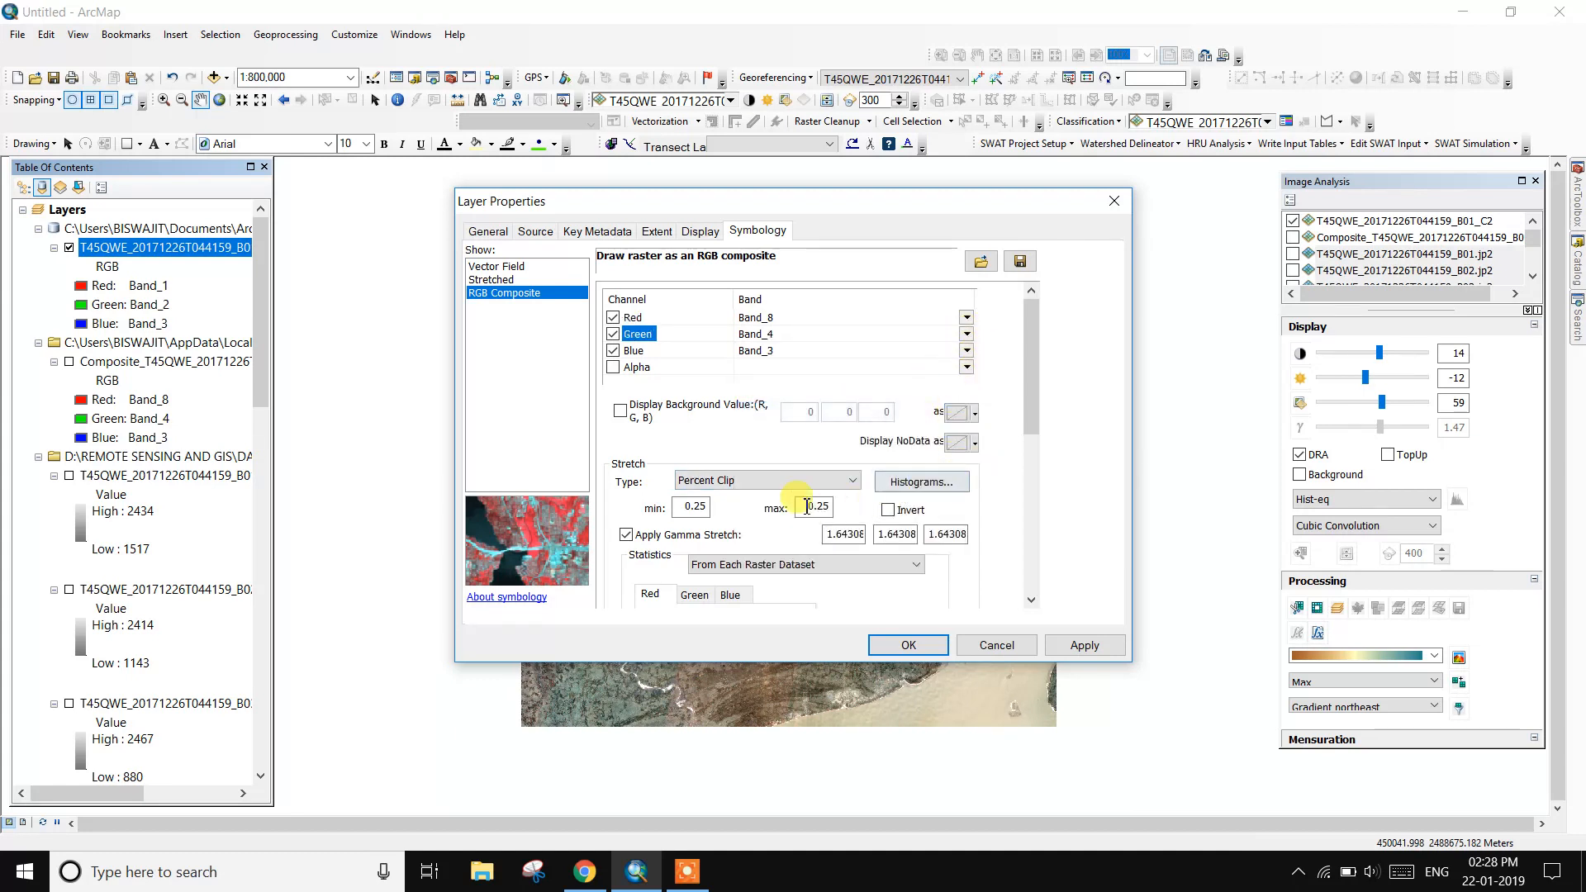
left_click(1084, 645)
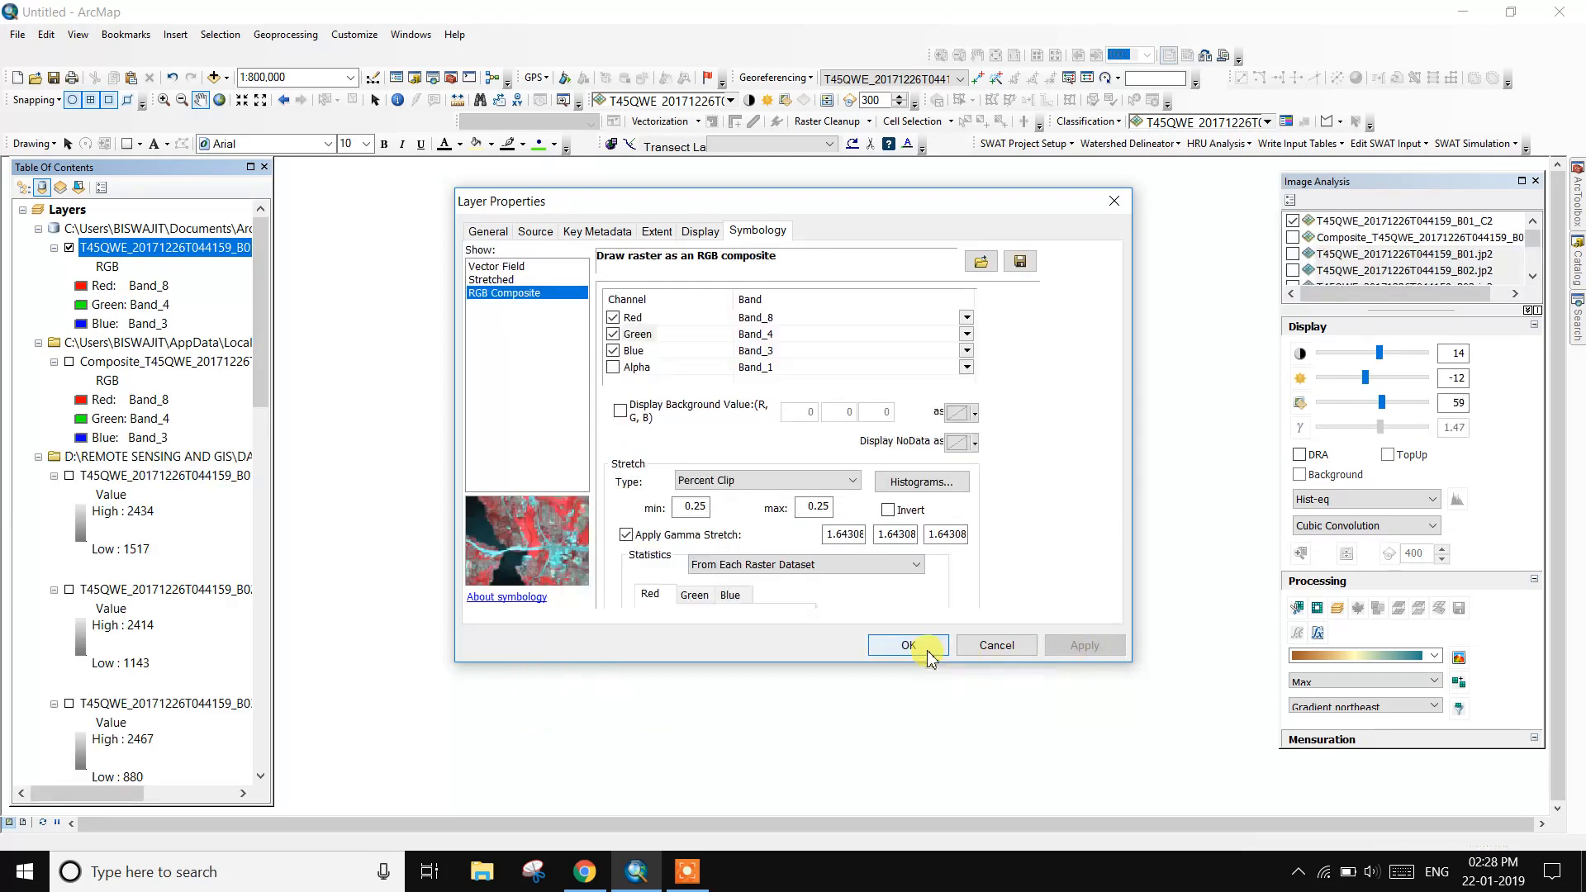
left_click(922, 646)
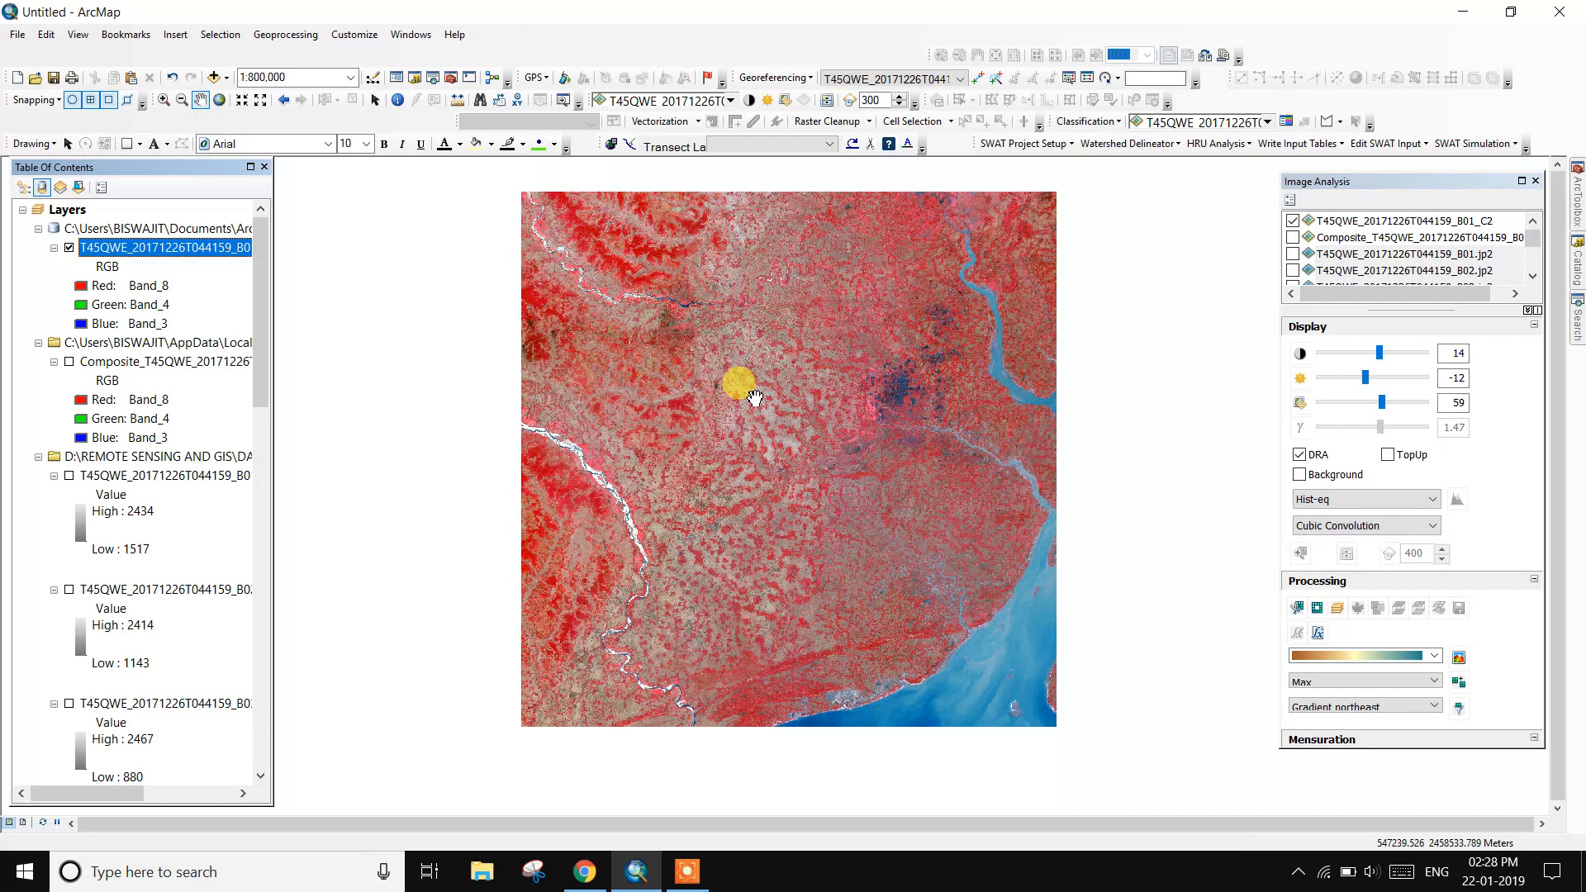
scroll(755, 398, "up", 1)
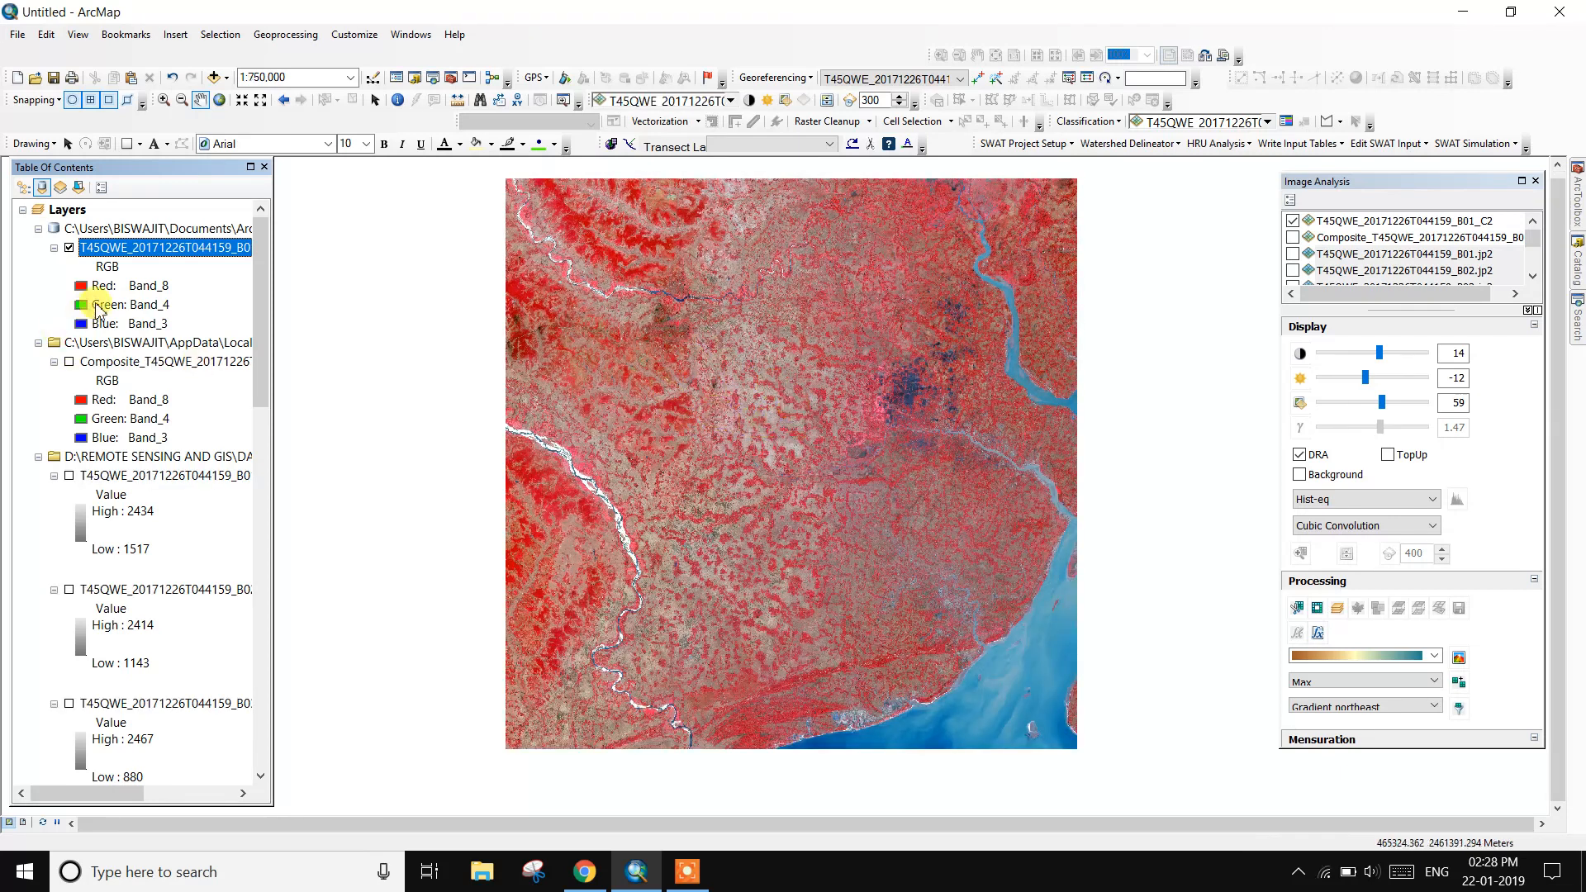
left_click(105, 285)
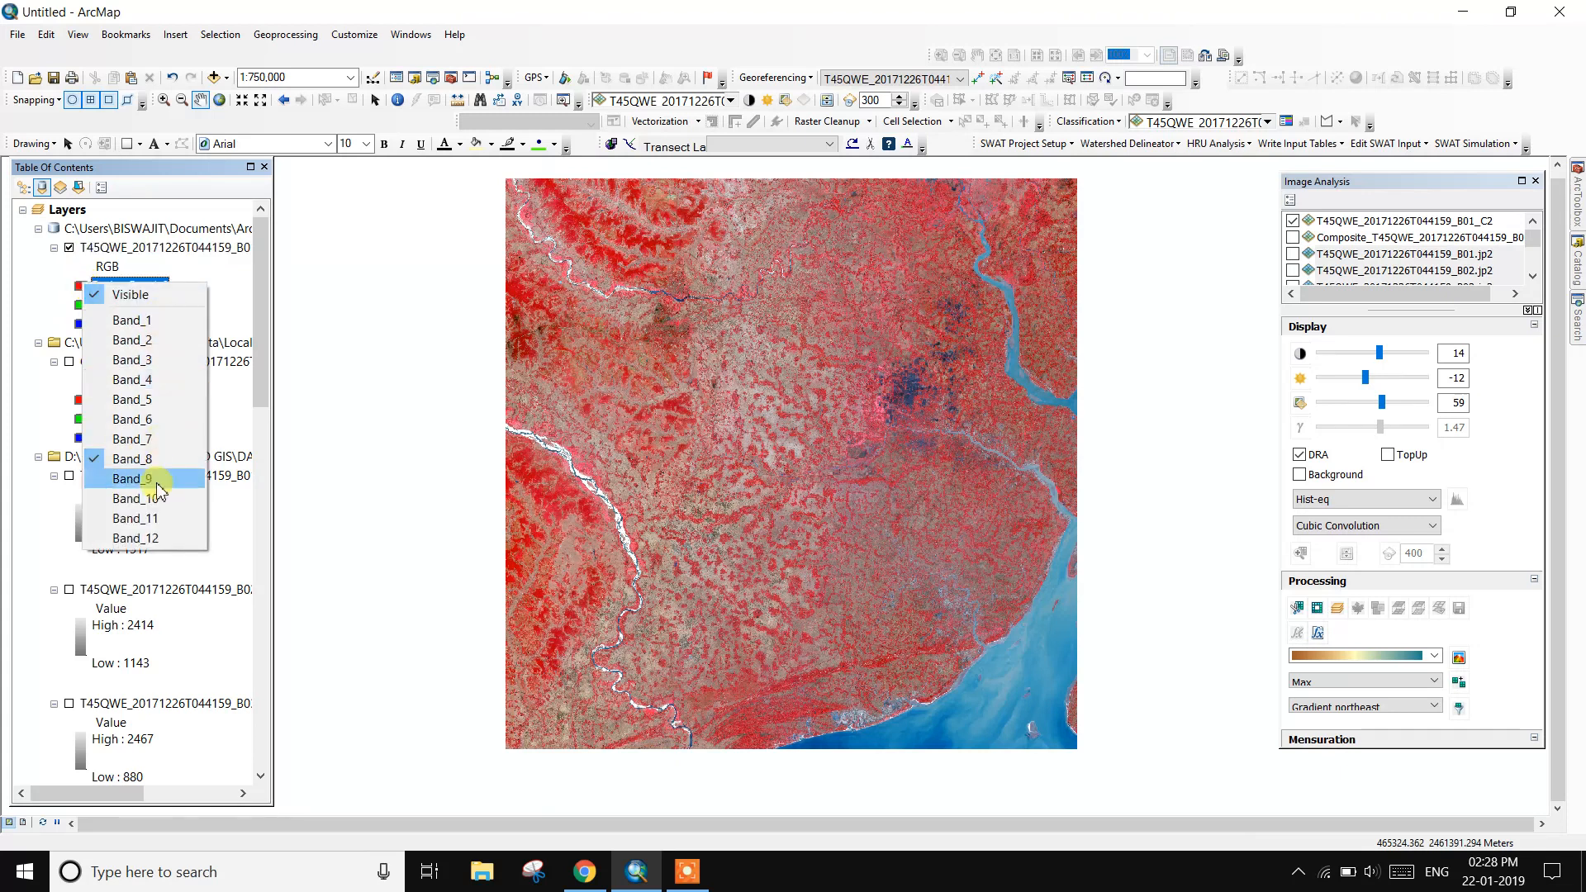
left_click(223, 285)
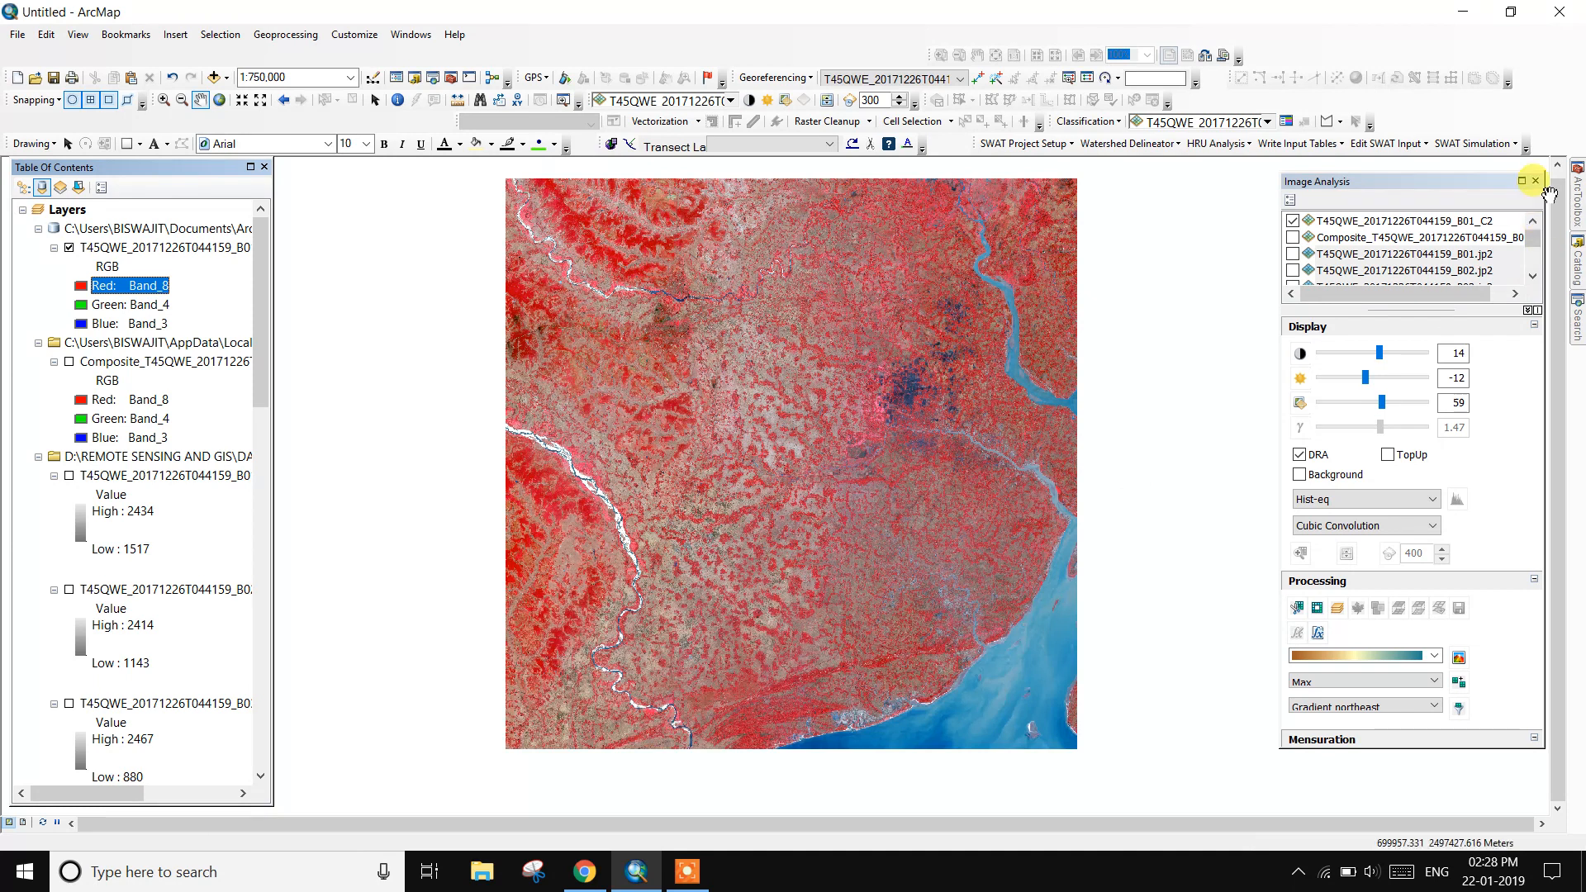
Close the Image Analysis window and open the Composite Bands tool from the Raster Processing toolset of Data Management Tools.
left_click(1537, 181)
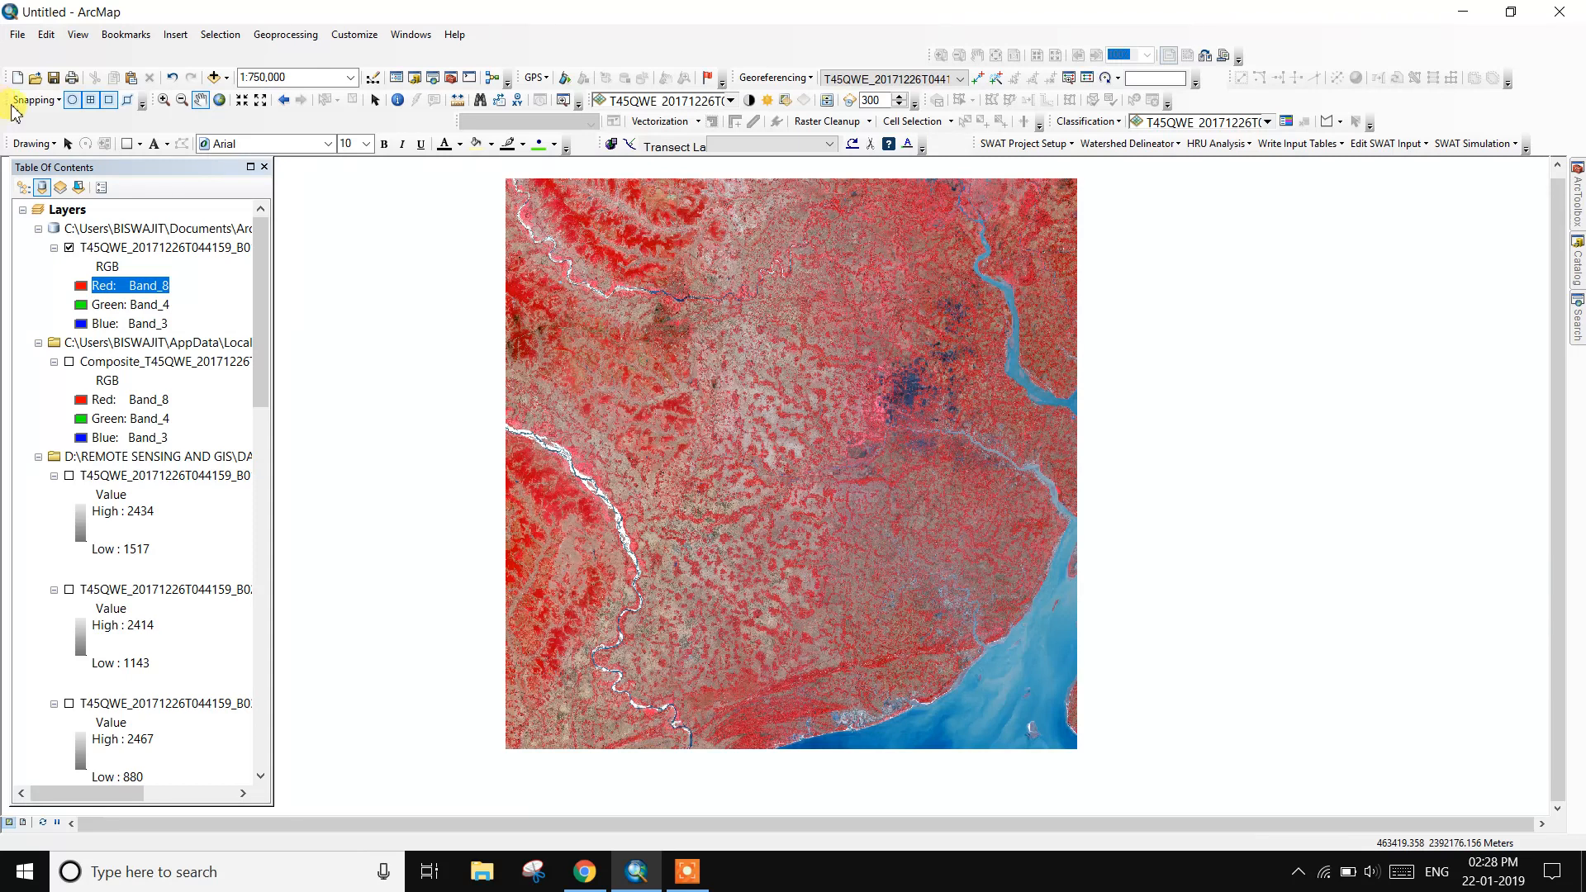
left_click(1578, 198)
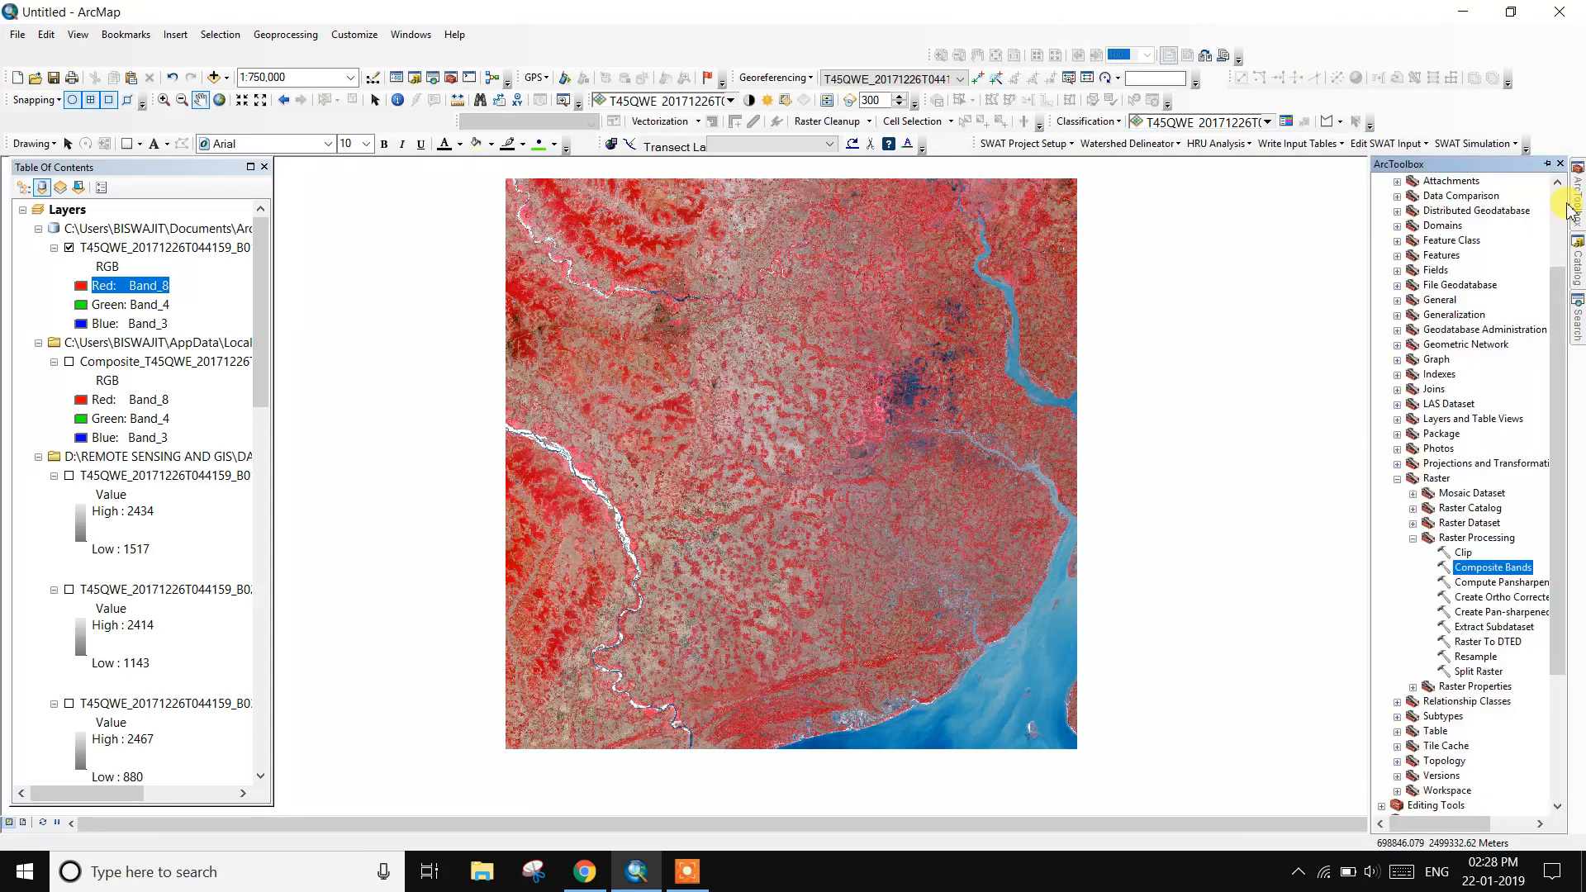
left_click(1413, 538)
left_click(1397, 478)
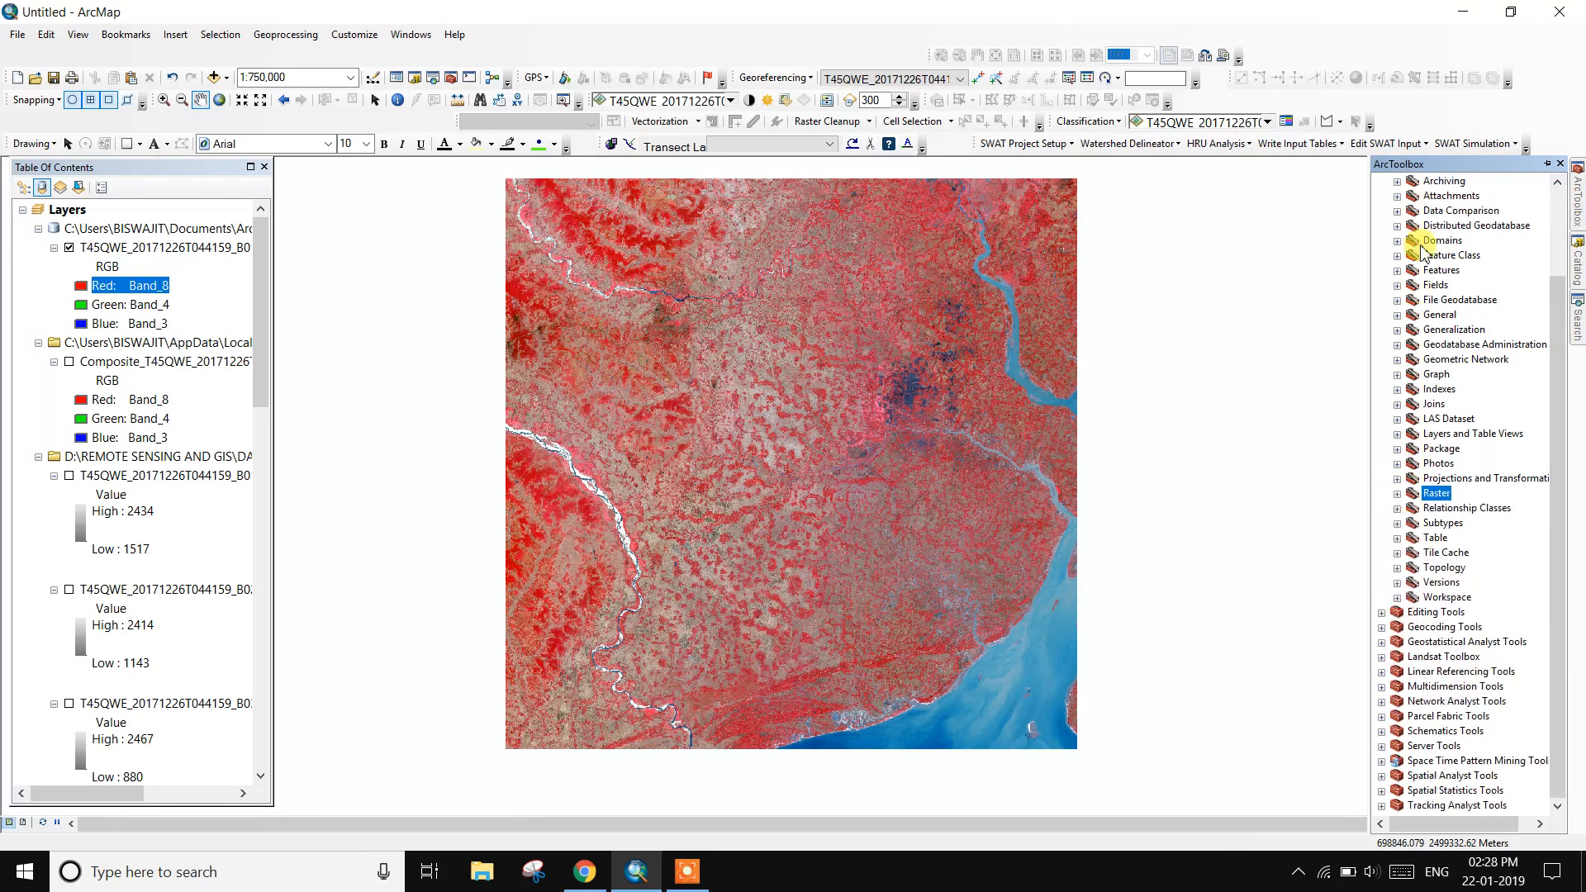
left_click(1382, 272)
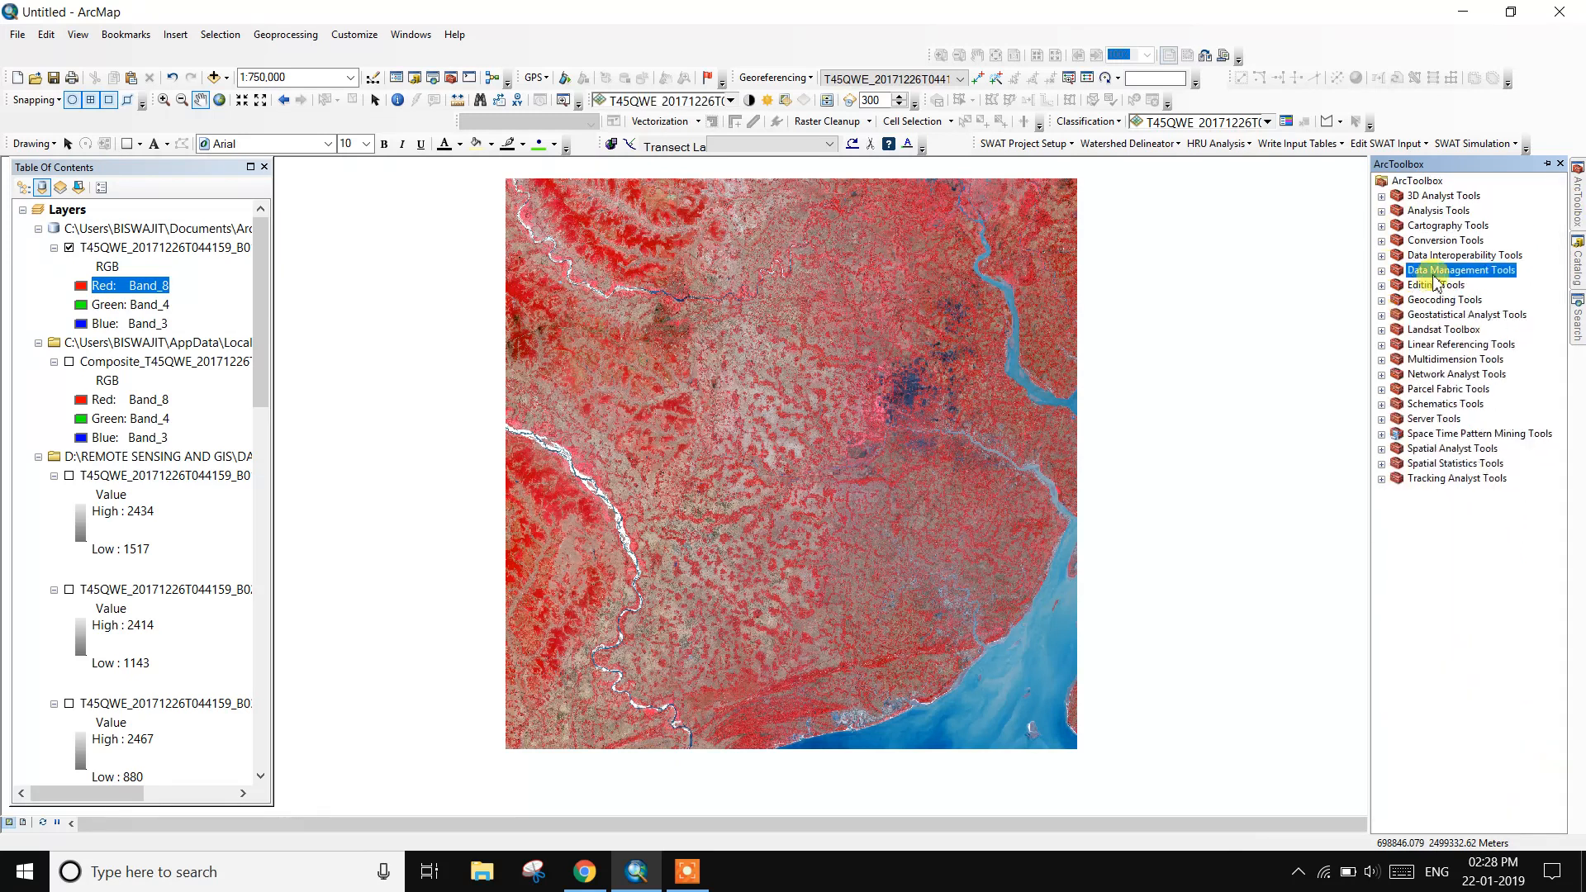
double_click(1450, 271)
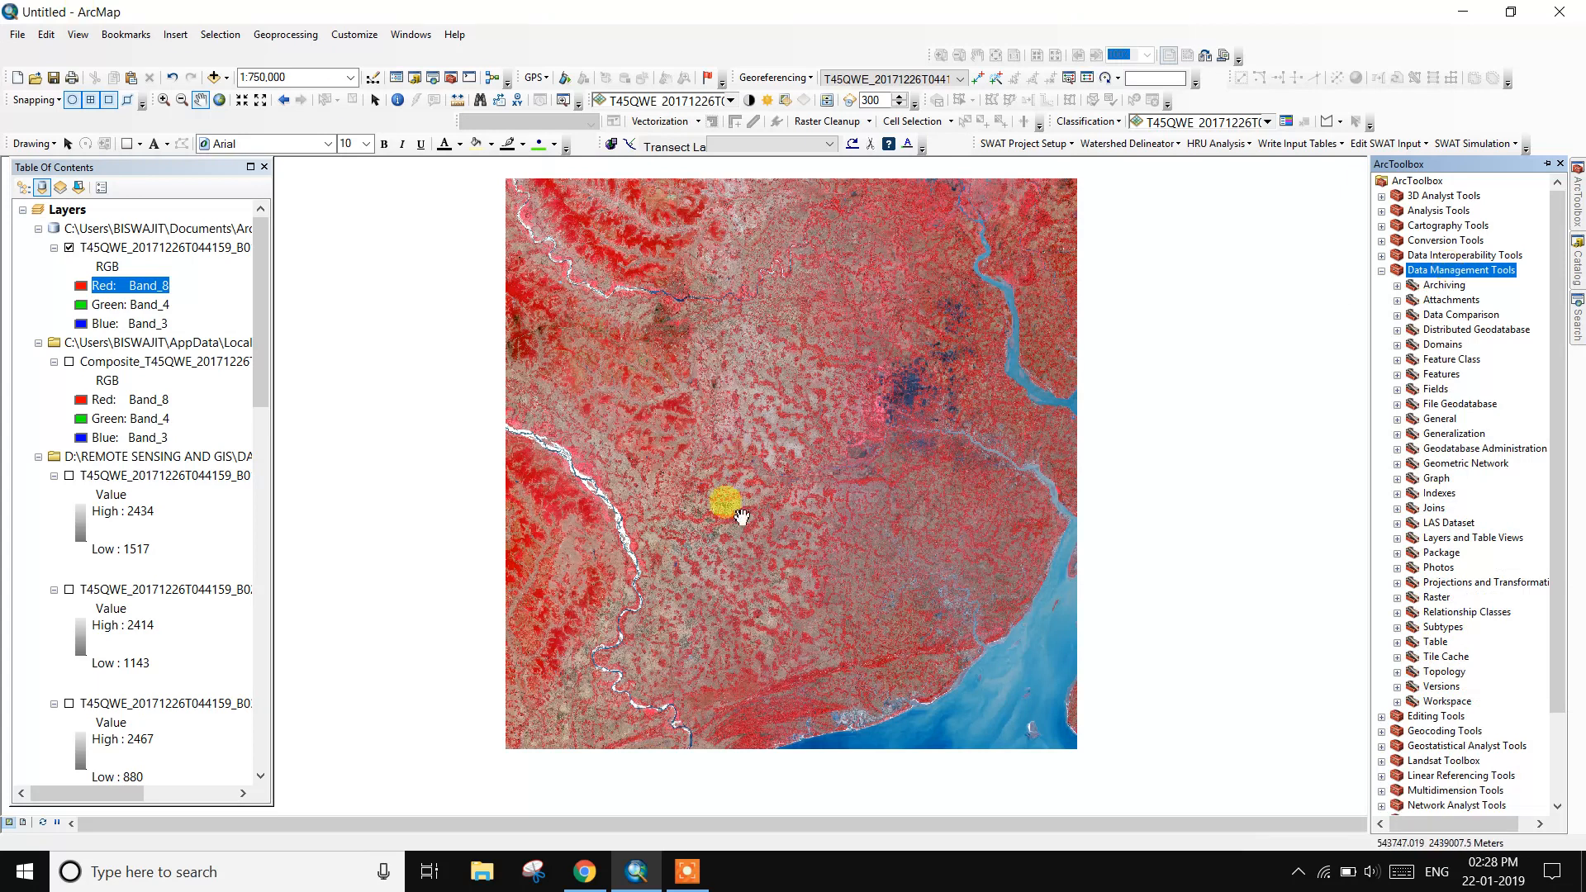
double_click(1437, 597)
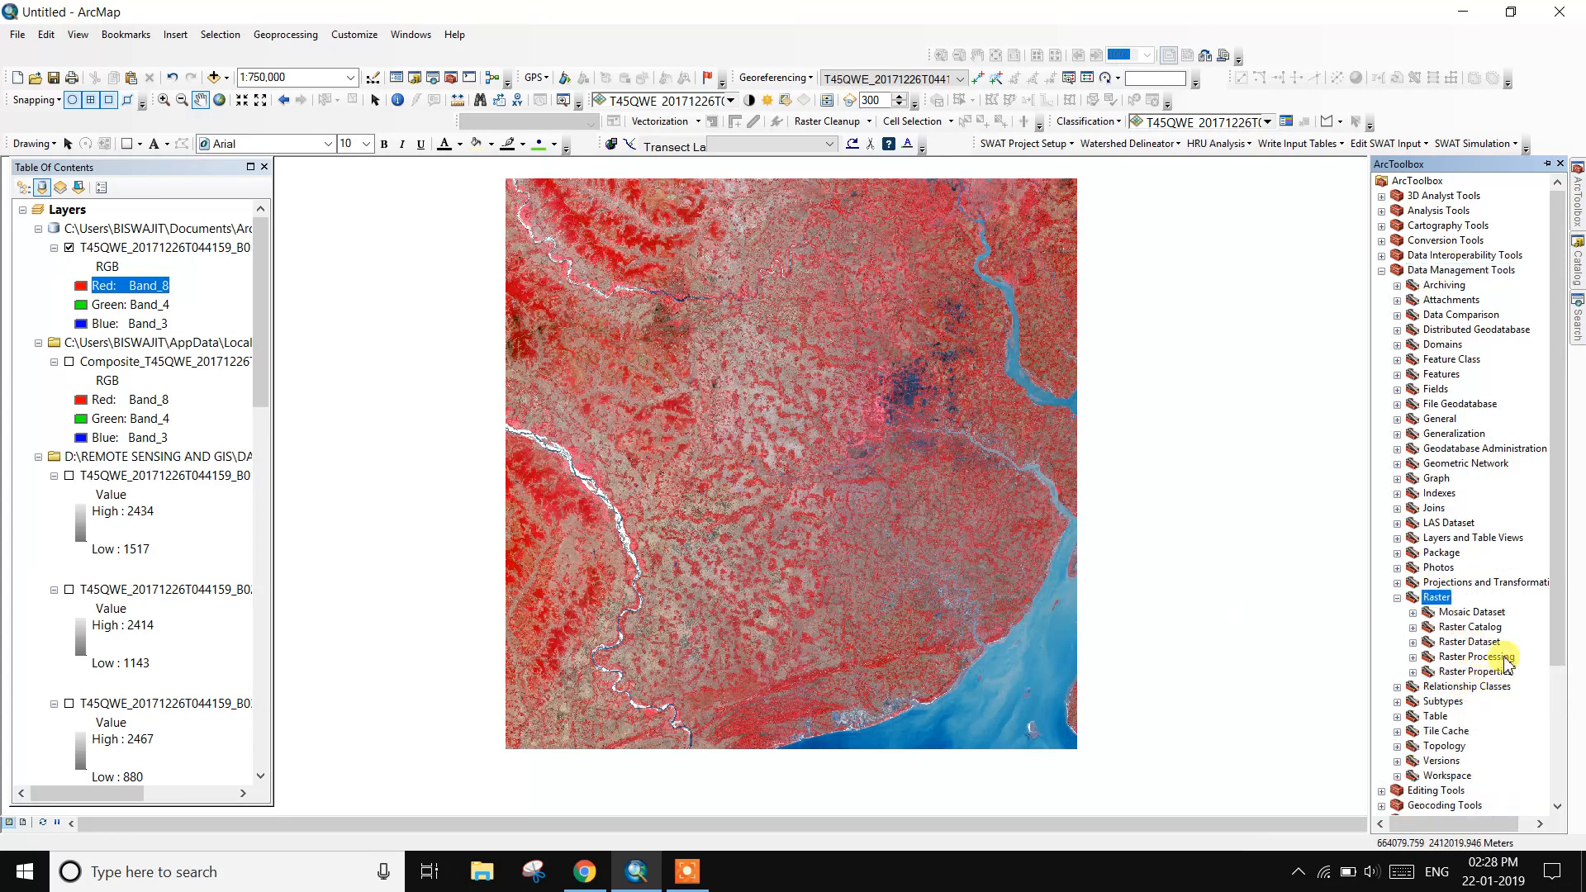
double_click(1507, 660)
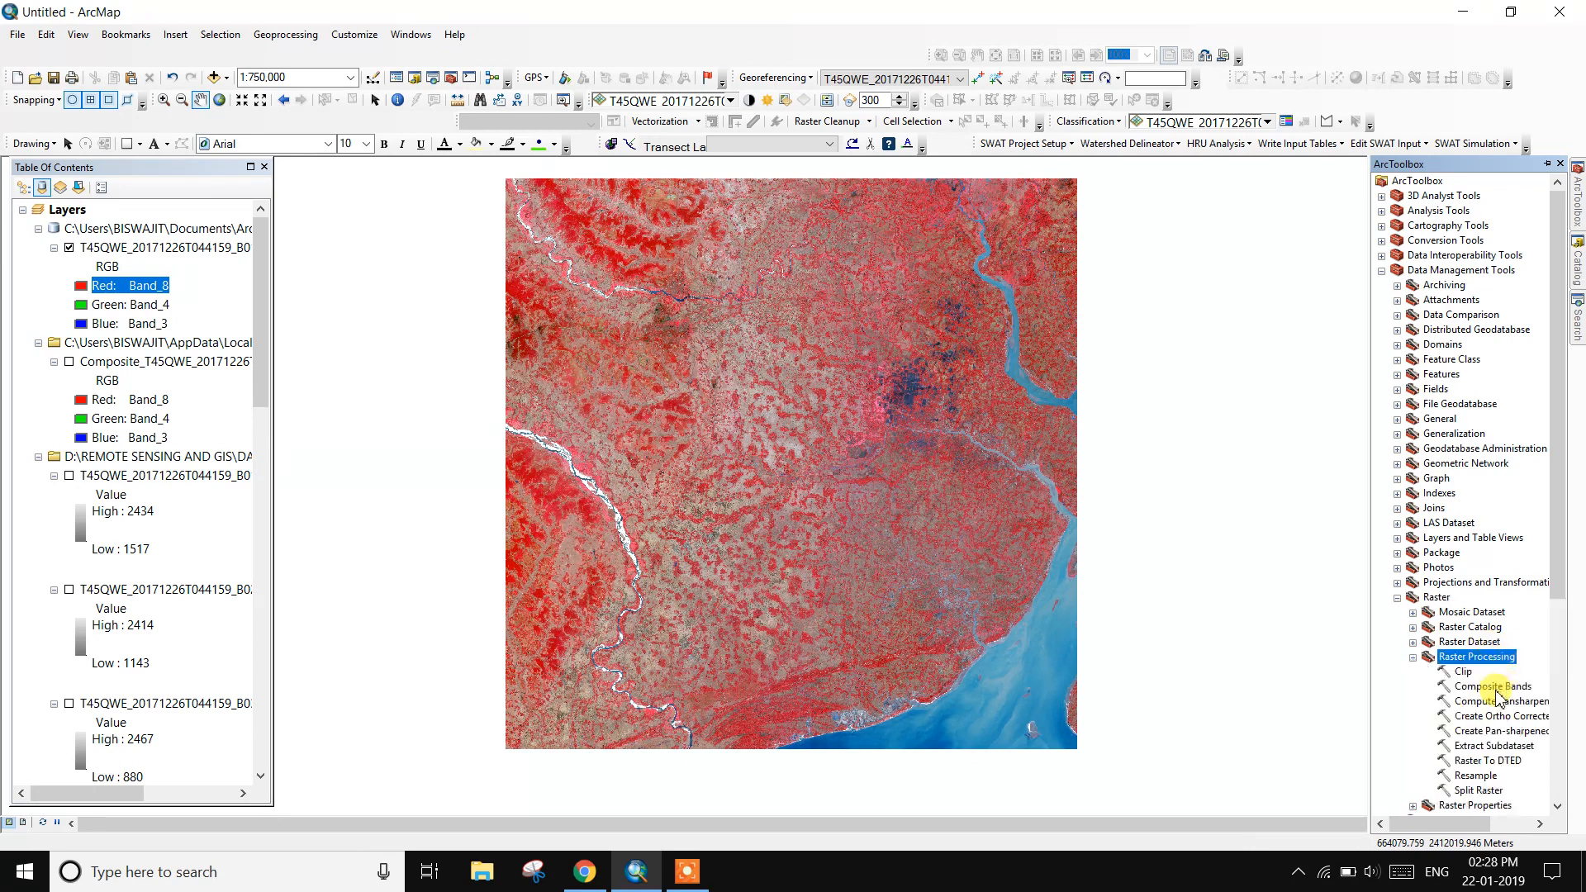
double_click(1497, 690)
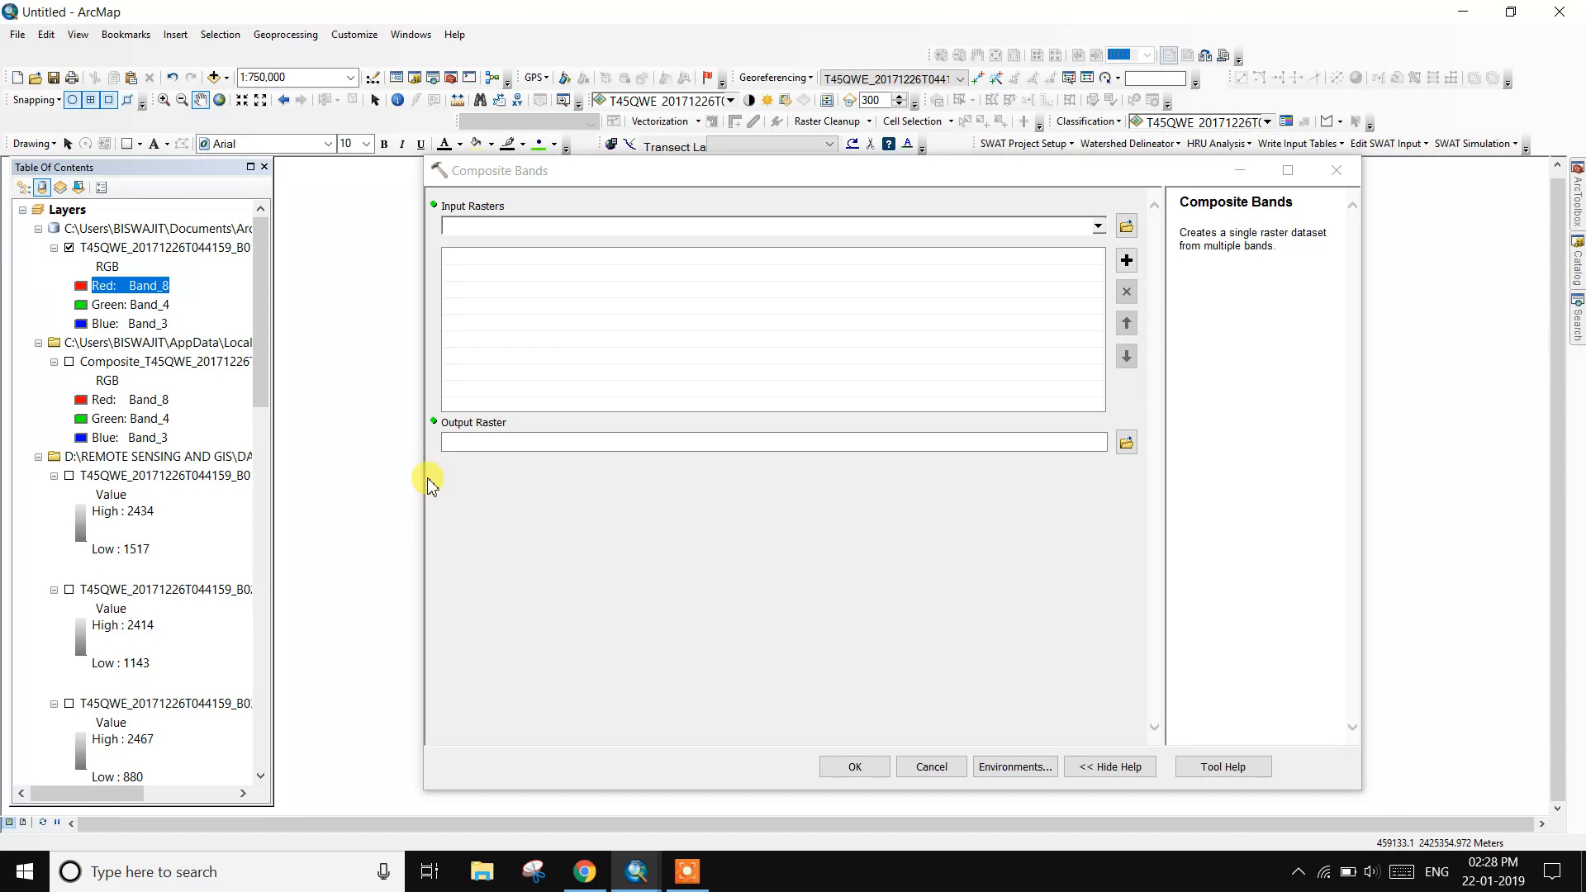
Add the T45QWE_20171226T044159 bands B01, B02, B03, B04 and B05 as input rasters in that order.
left_click(1096, 227)
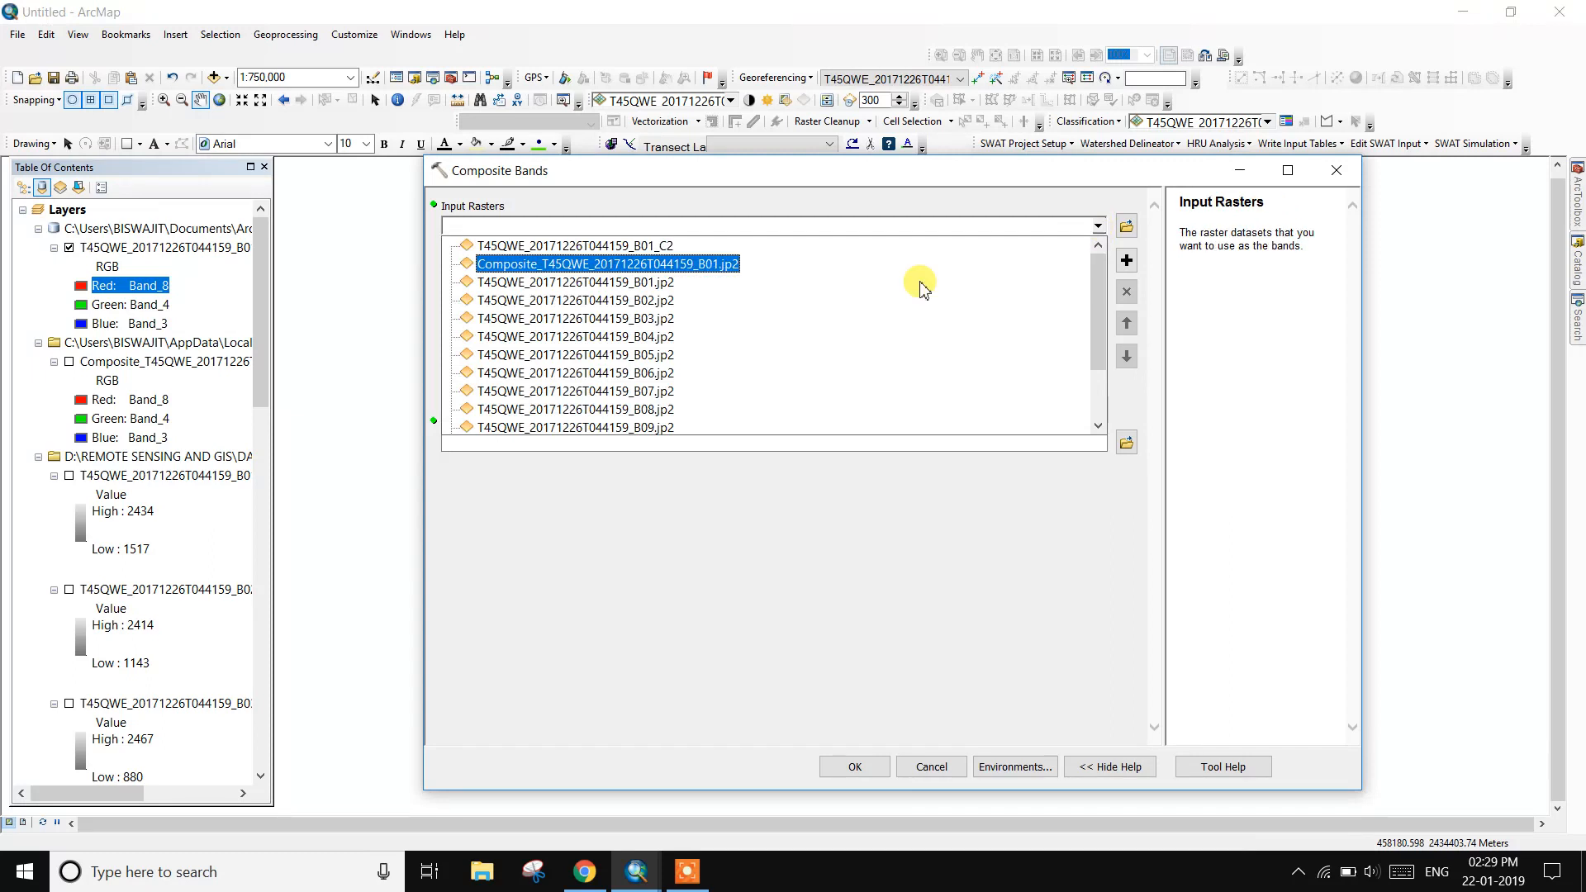
left_click(666, 283)
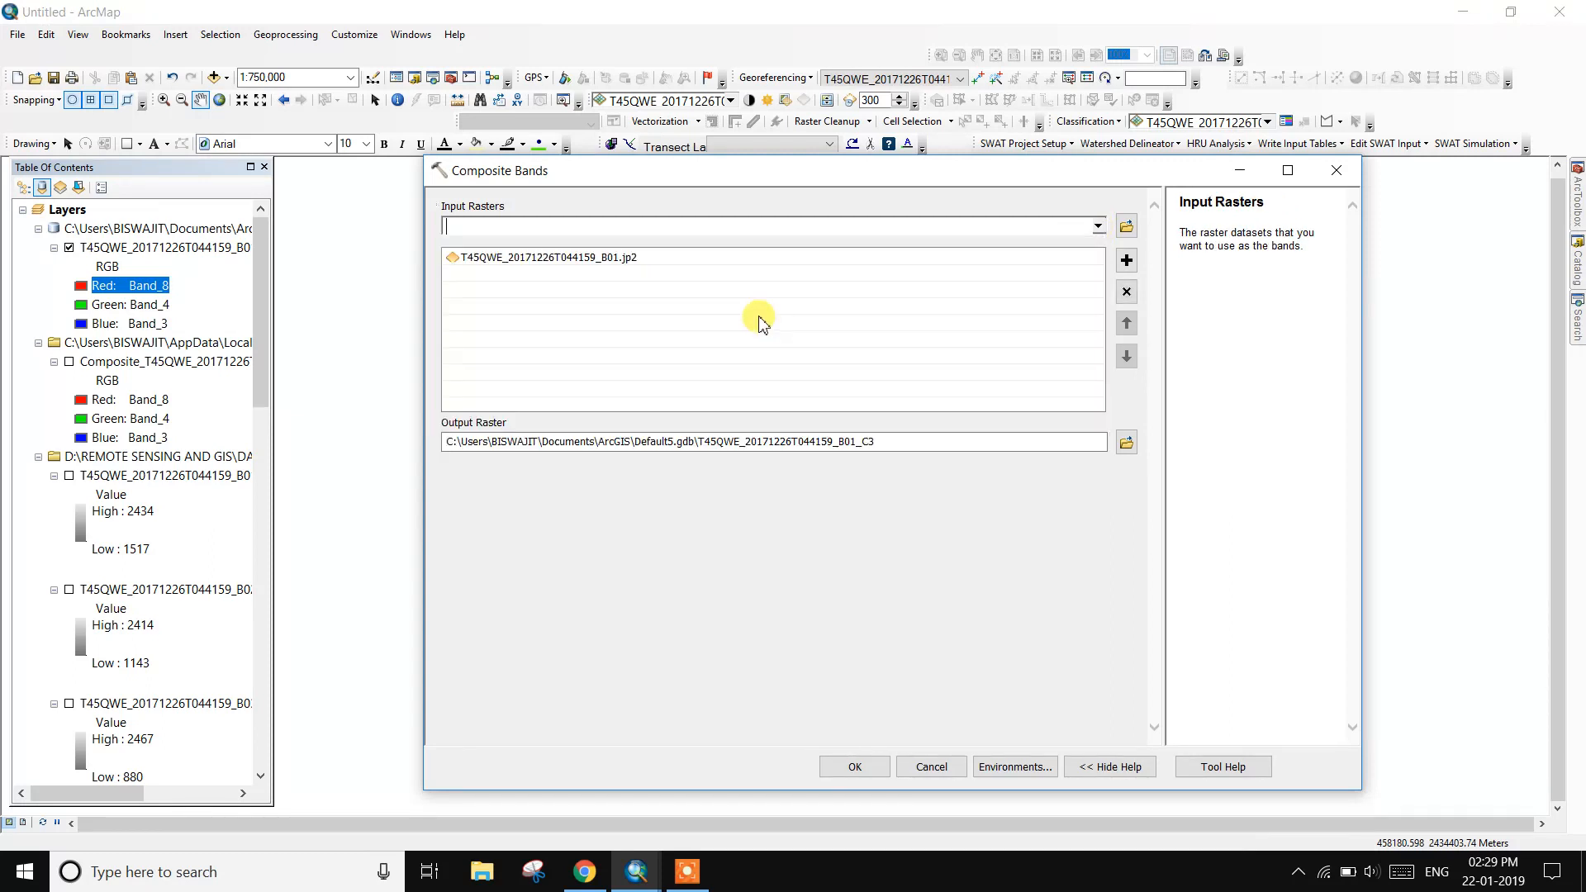
left_click(1096, 227)
left_click(652, 302)
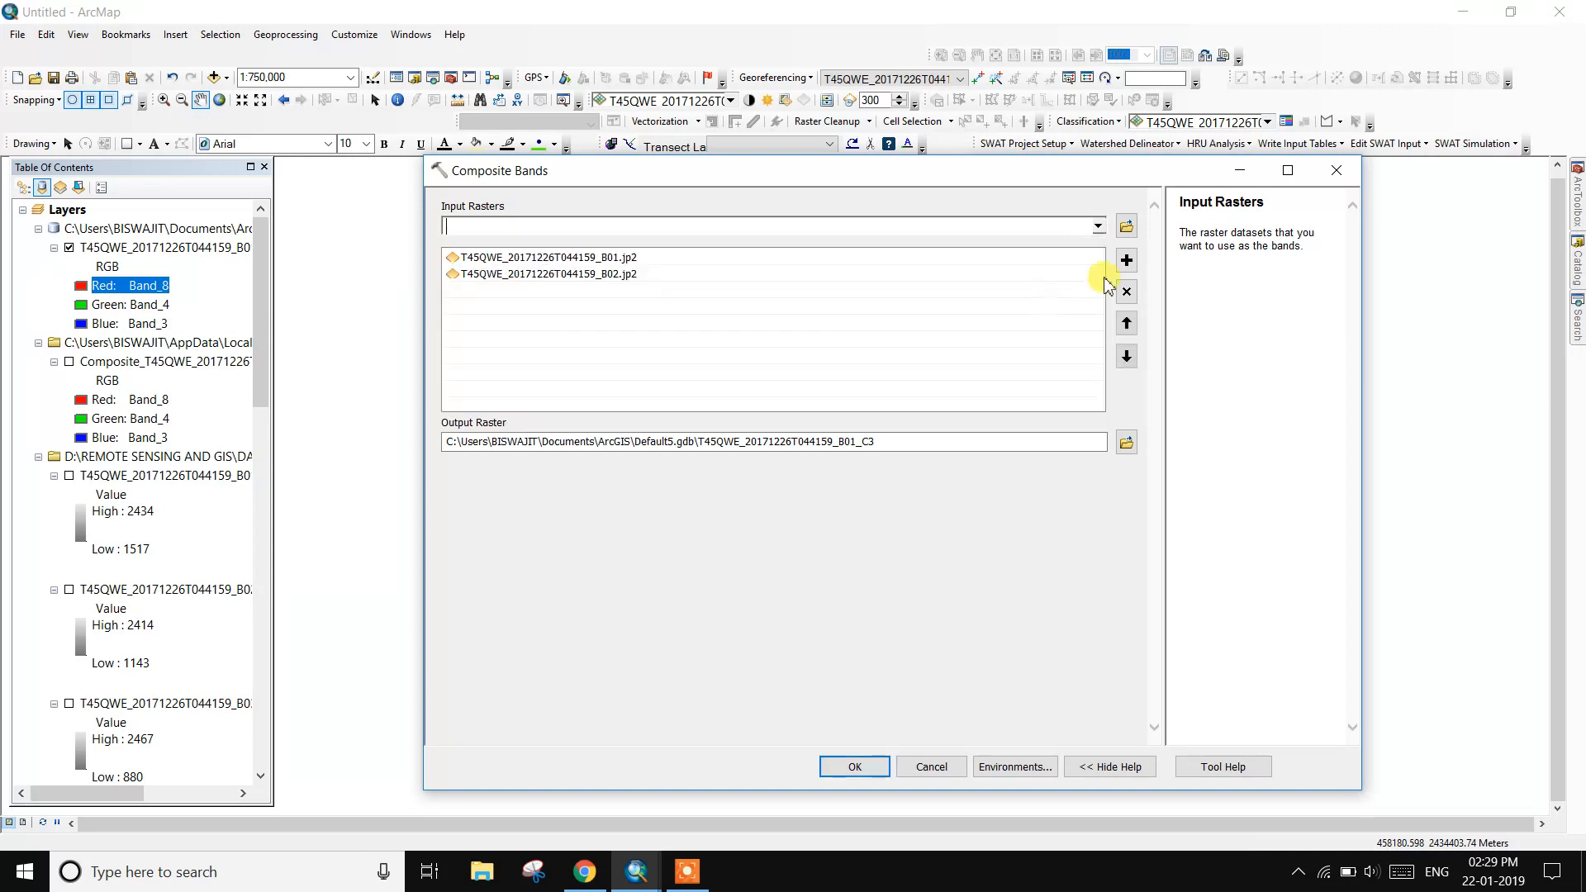
left_click(1096, 227)
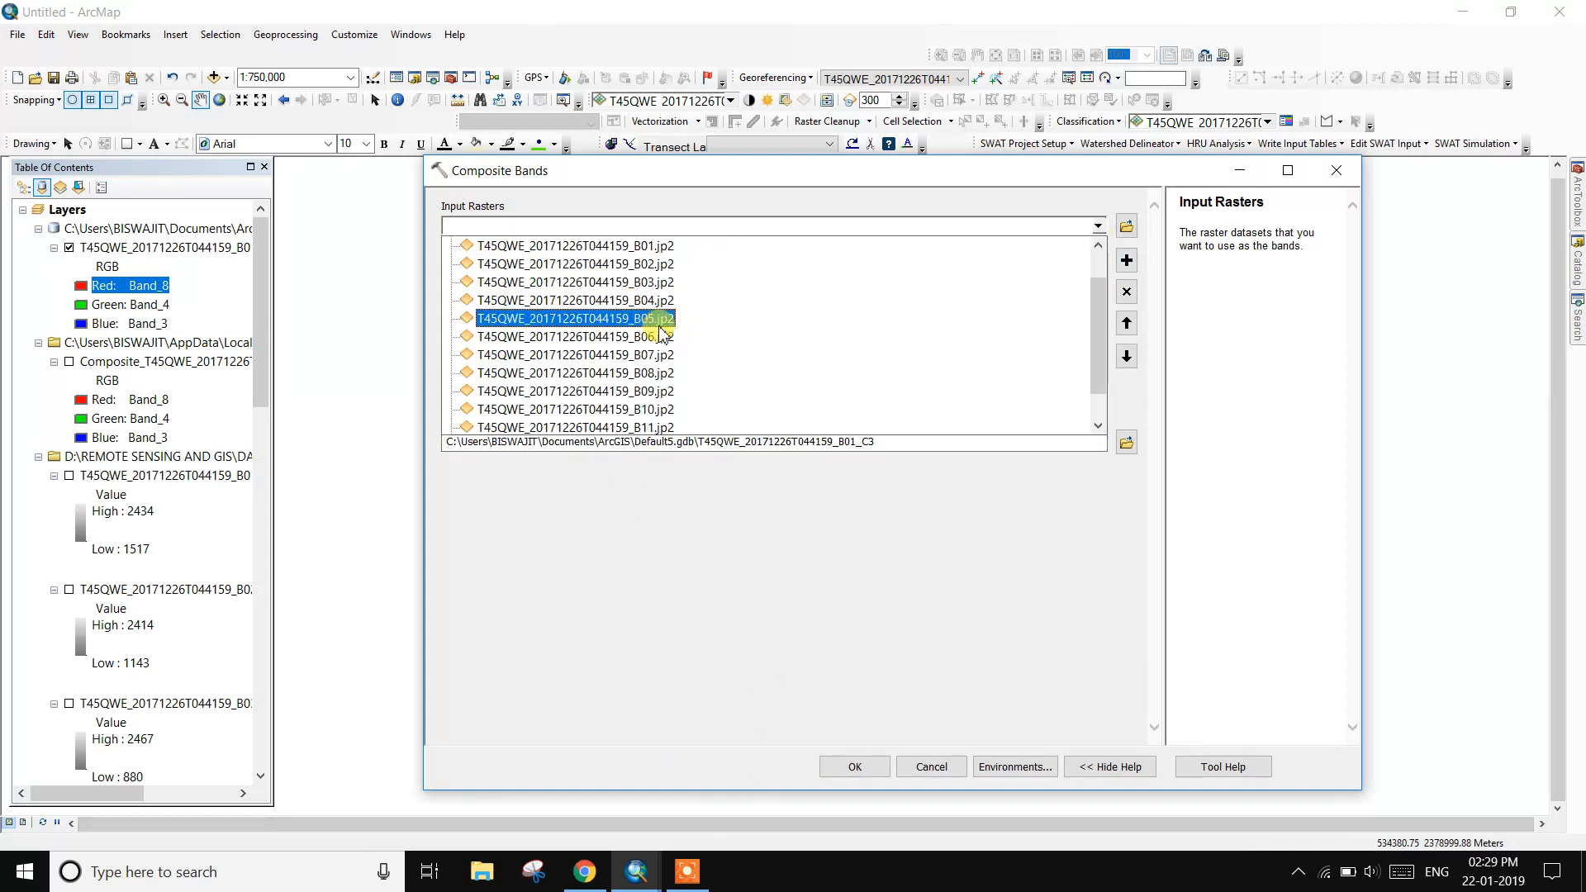
left_click(665, 283)
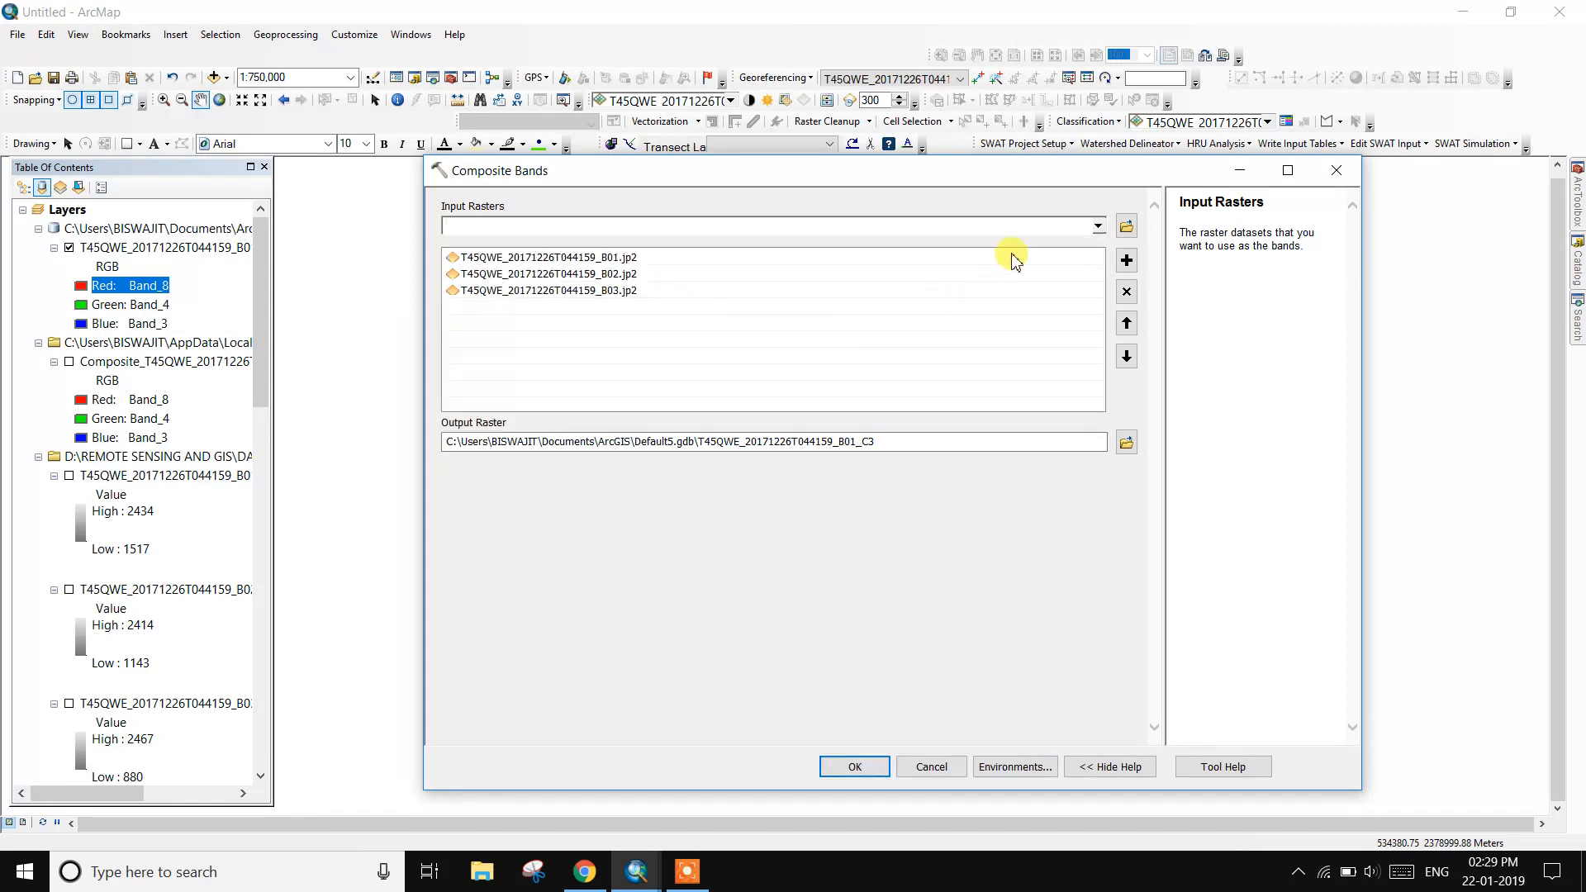
left_click(1097, 227)
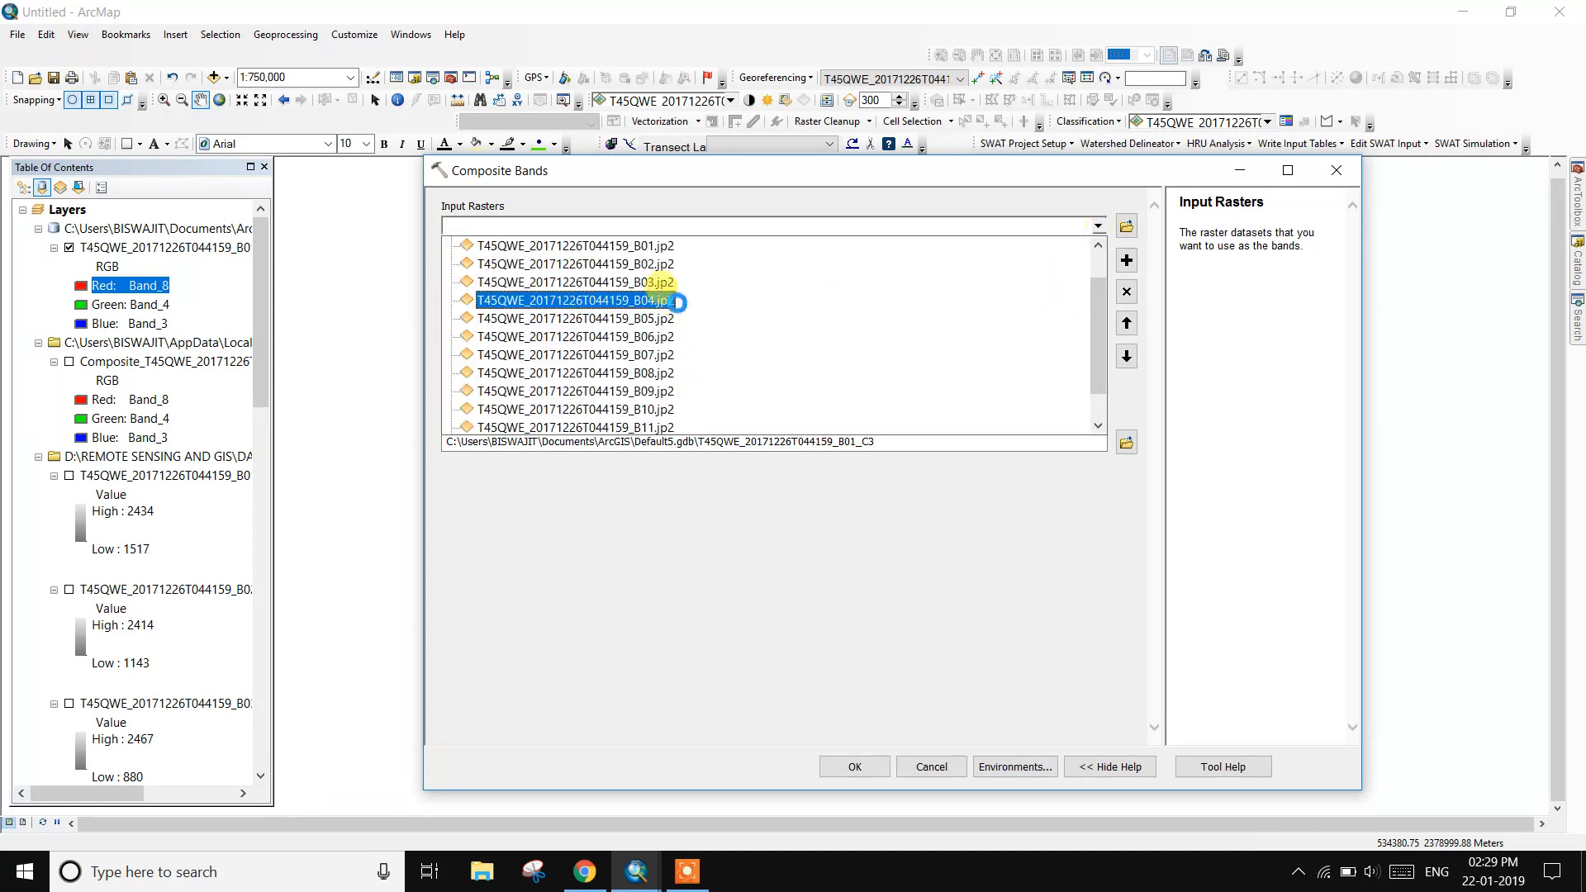
left_click(669, 301)
left_click(1097, 227)
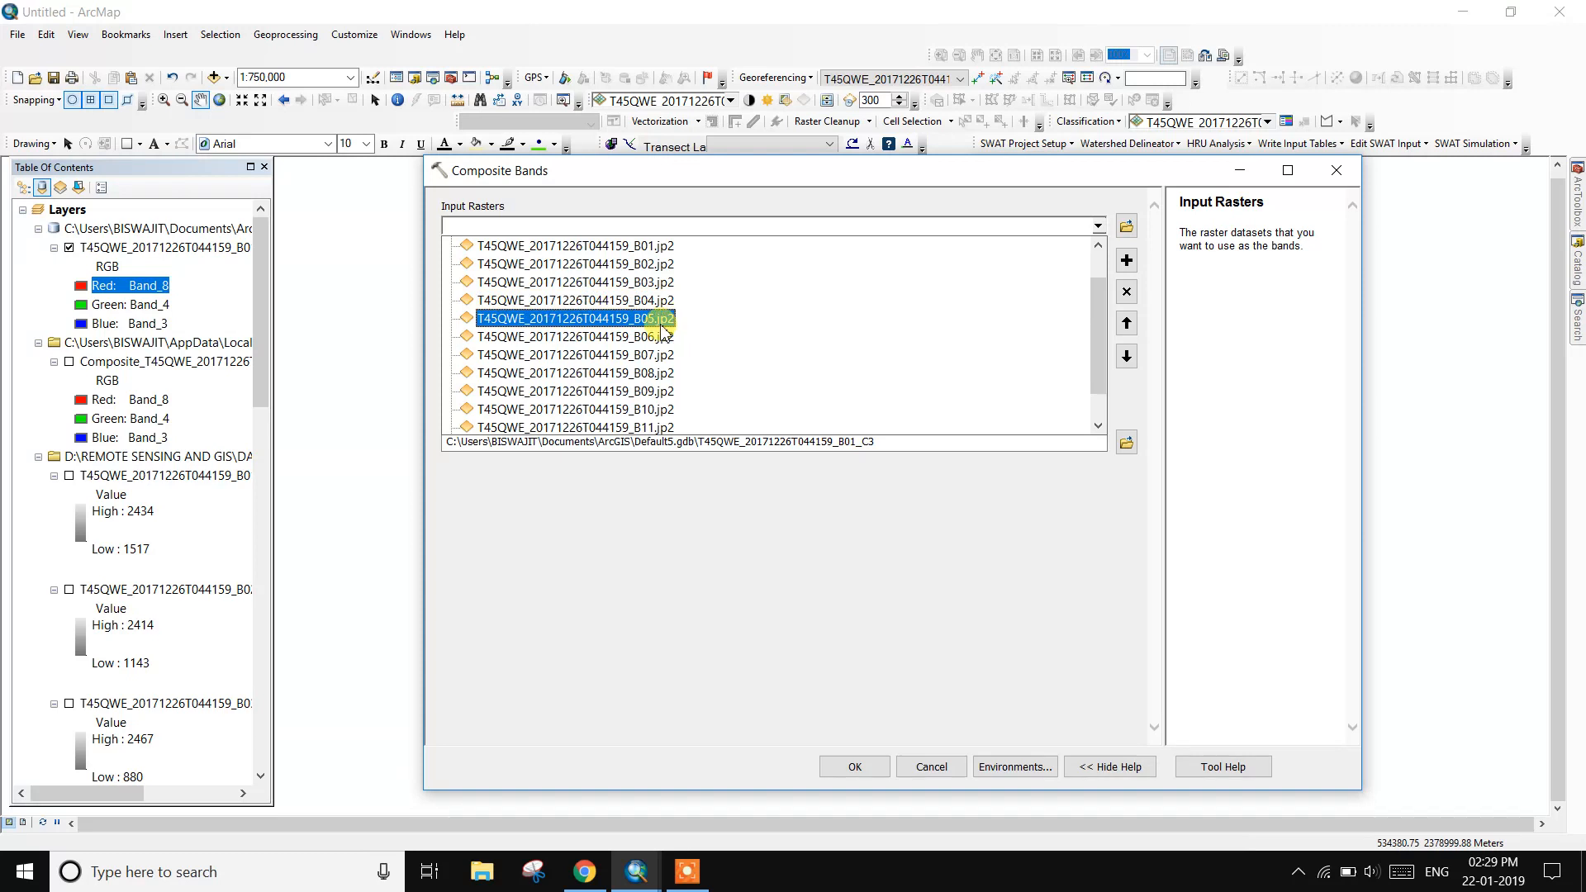
left_click(709, 321)
Add bands B07 and B06 as input rasters and move B06 above B07 in the list.
left_click(1097, 226)
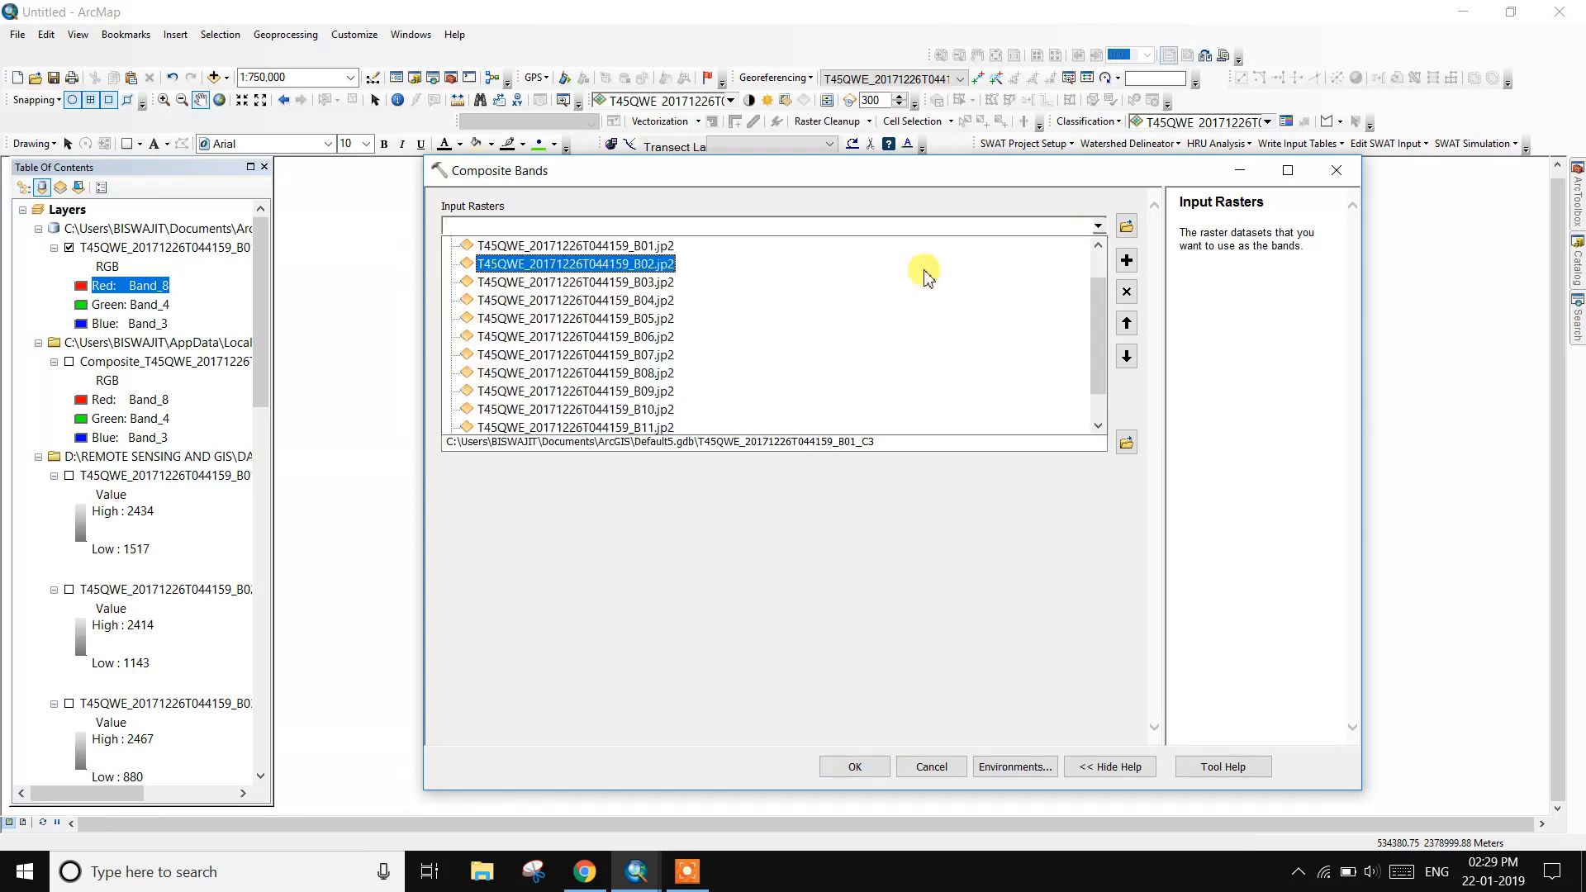
left_click(673, 353)
left_click(673, 343)
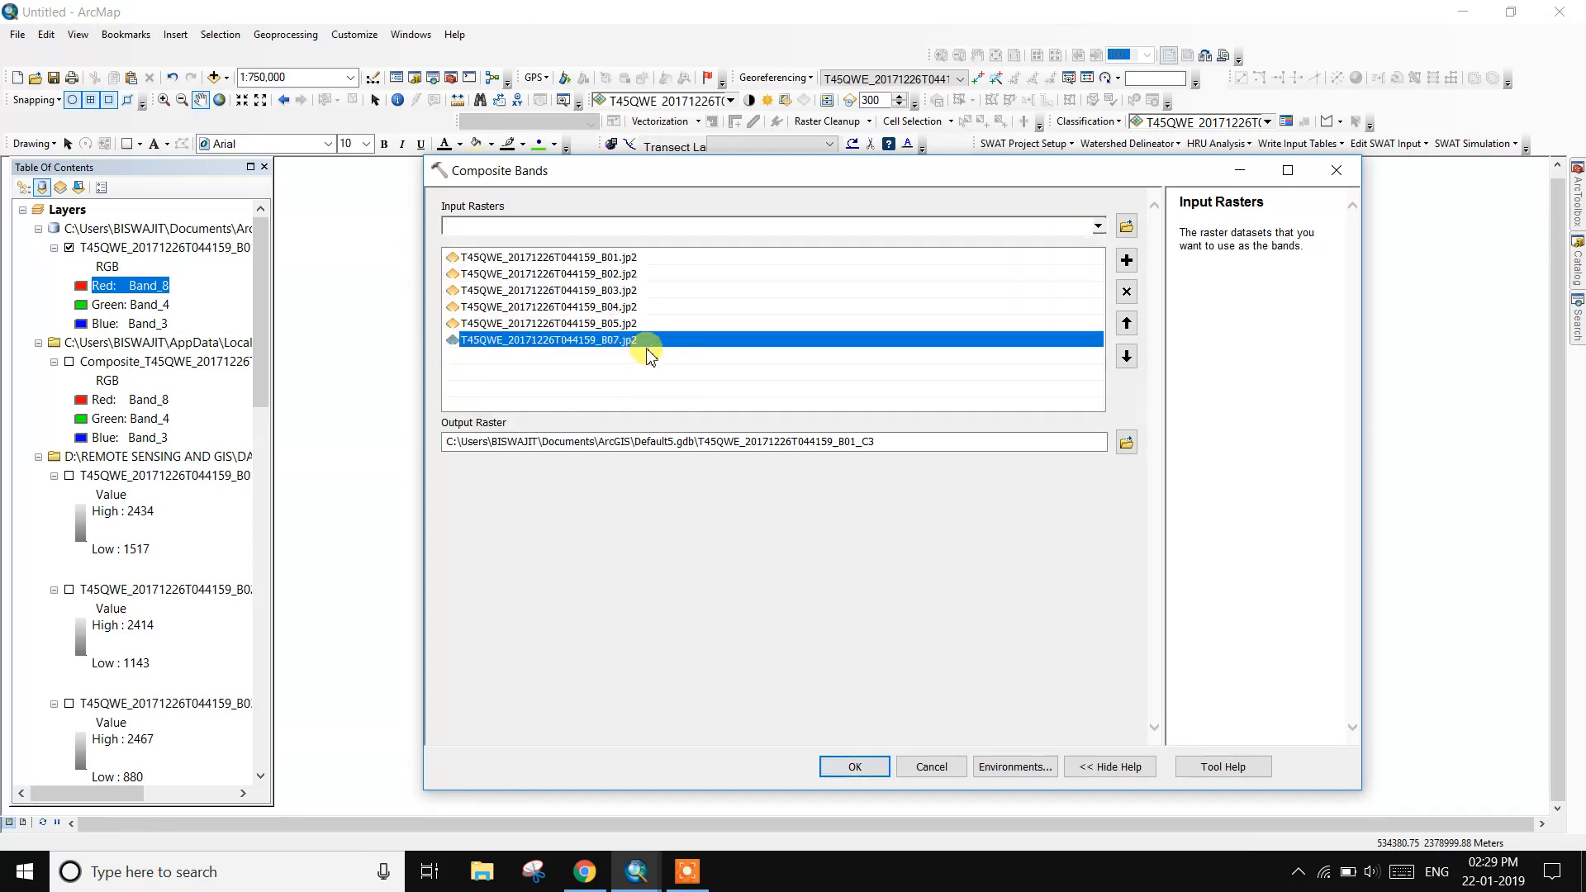
left_click(1099, 231)
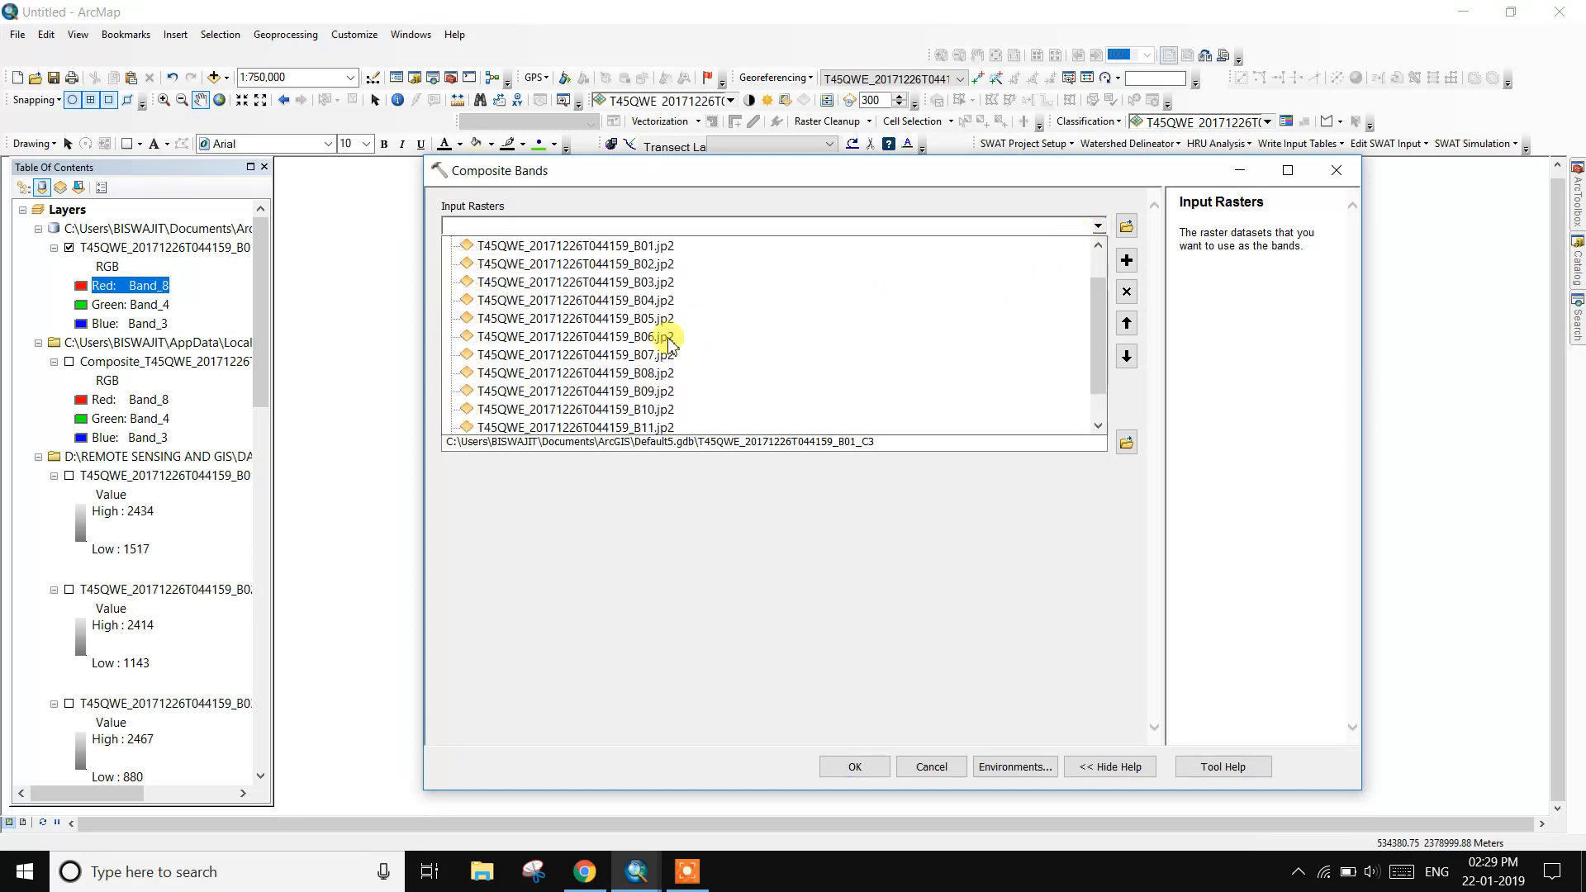
left_click(664, 337)
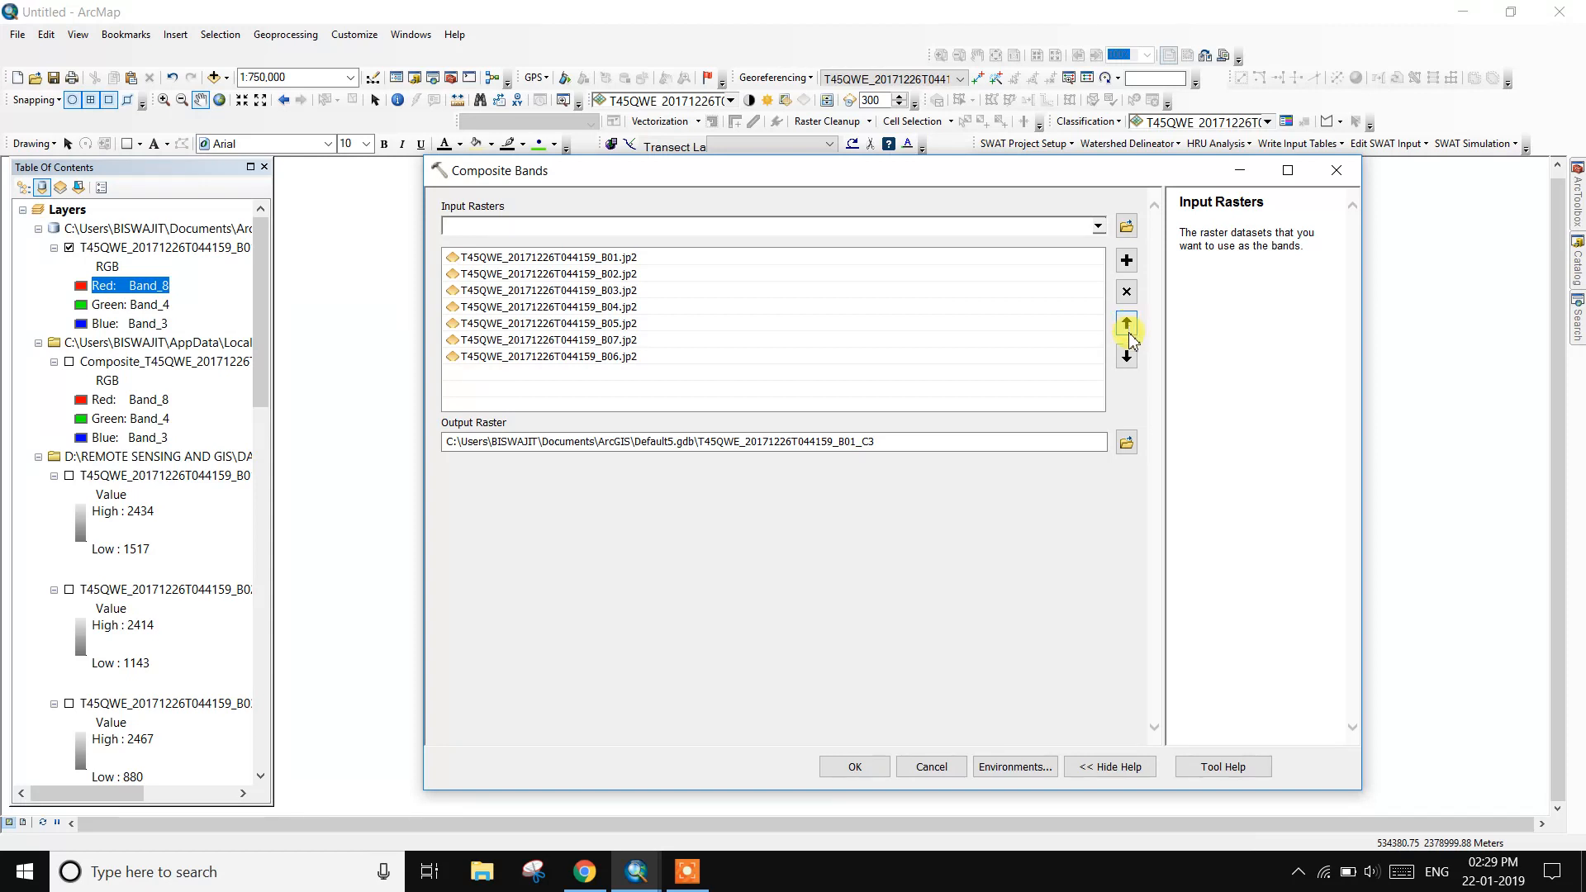
left_click(649, 356)
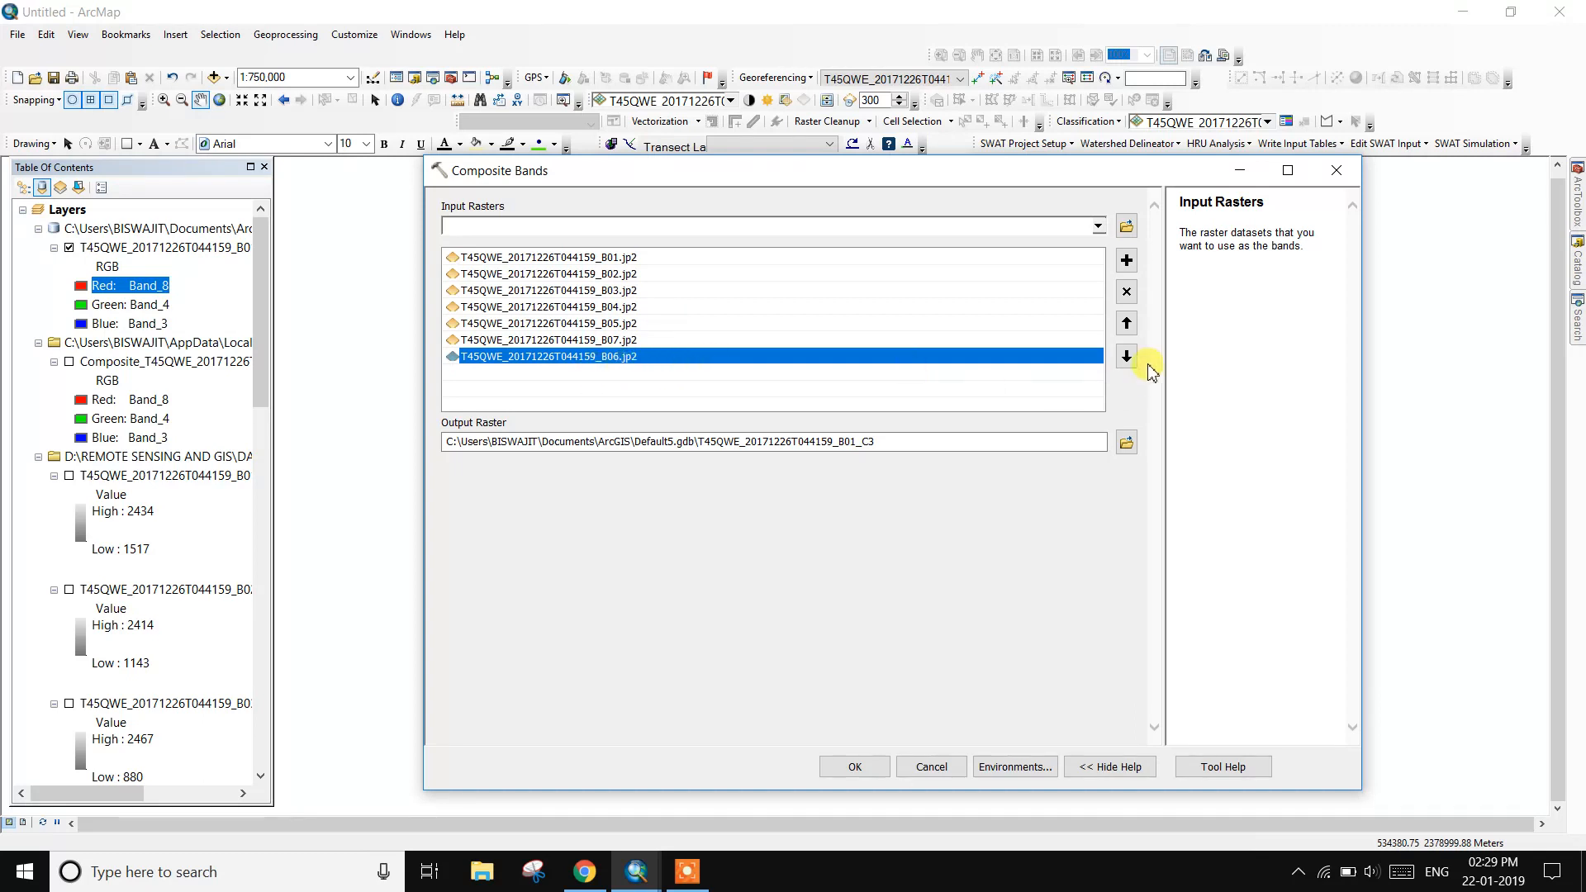
left_click(1126, 323)
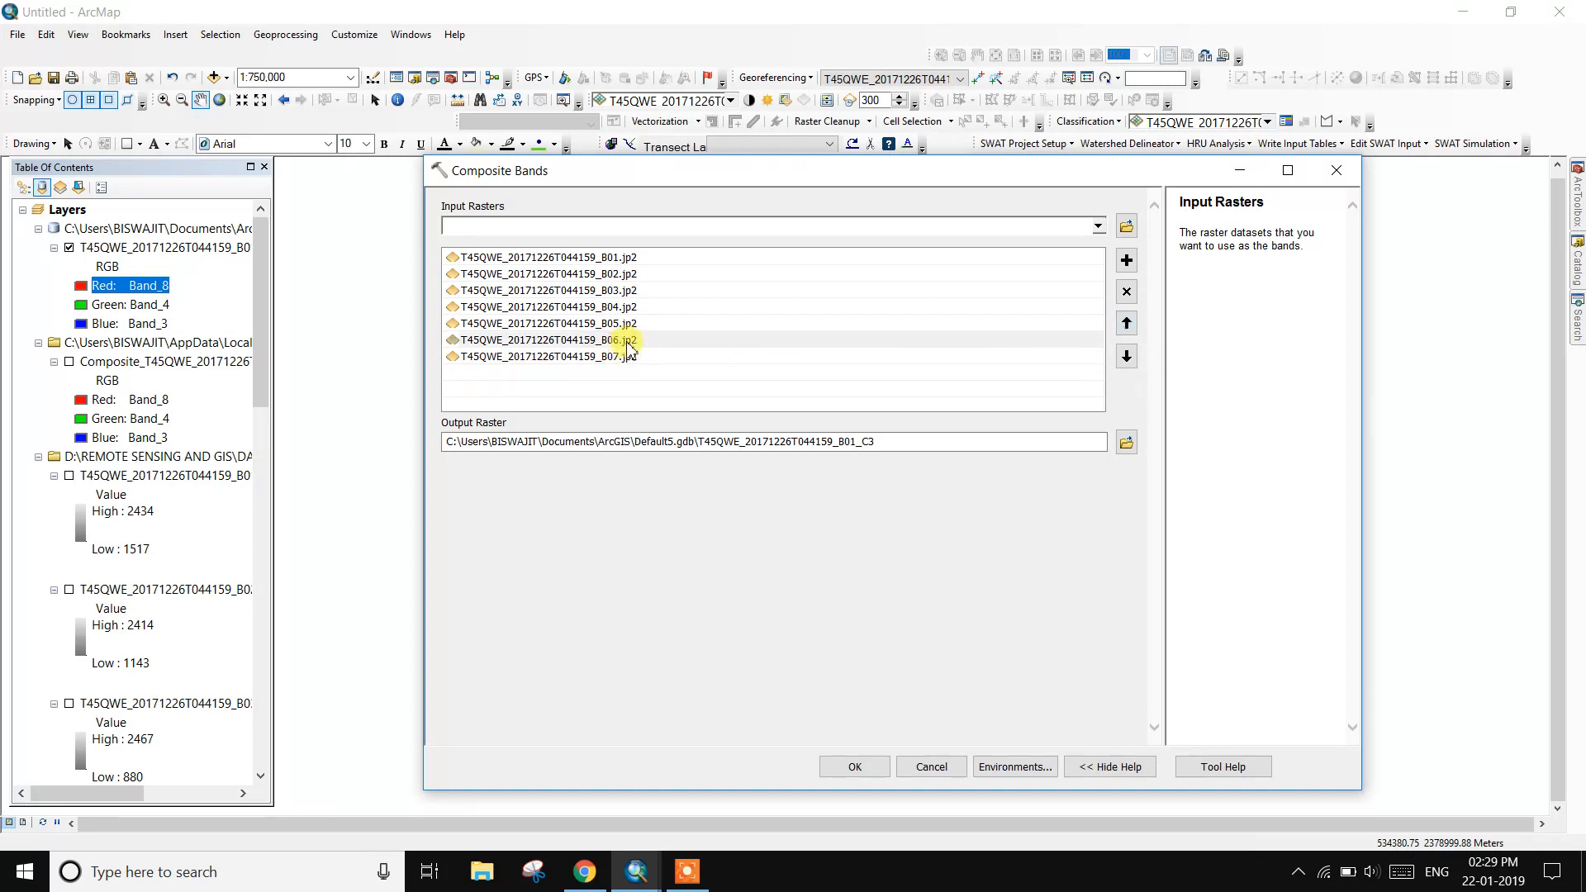
Add bands B08, B09, B10, B11 and B12 to the end of the input rasters list.
left_click(1098, 226)
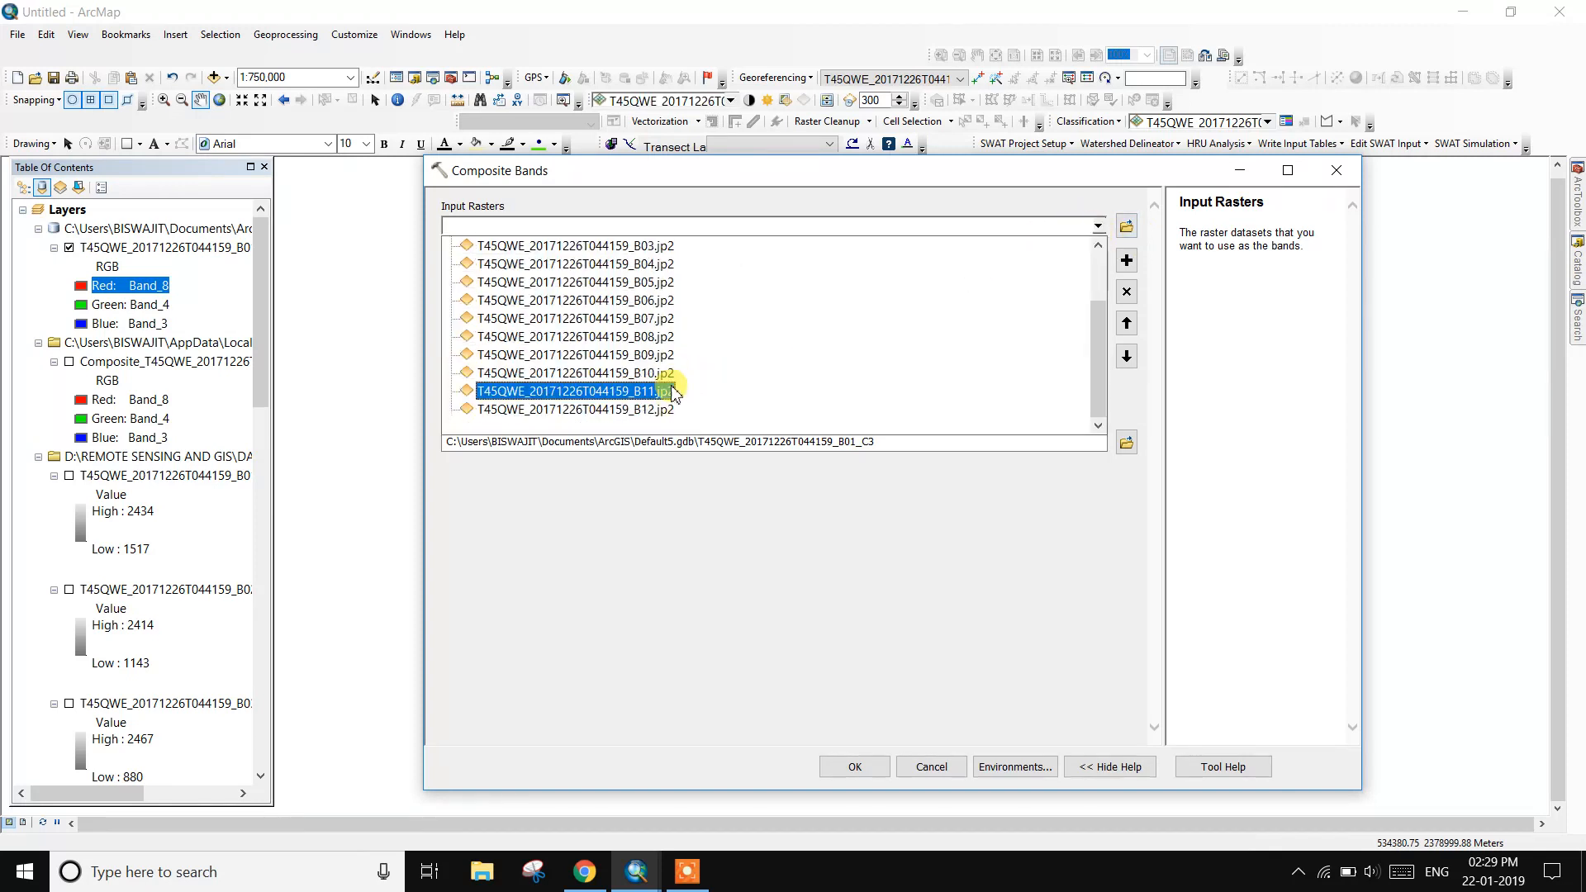
left_click(674, 347)
left_click(1098, 227)
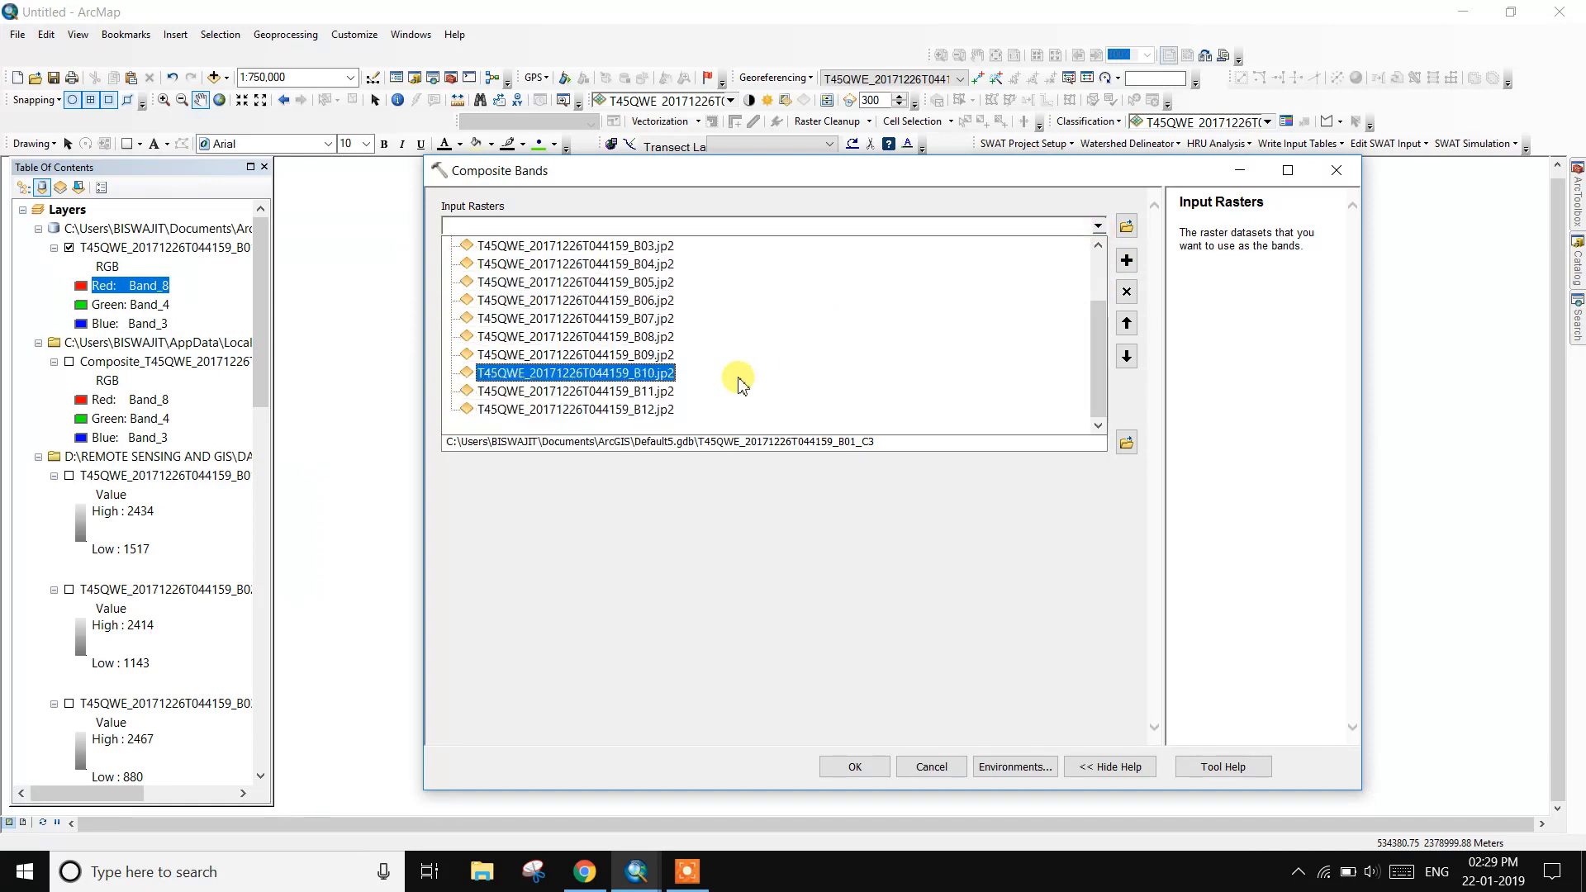
left_click(661, 355)
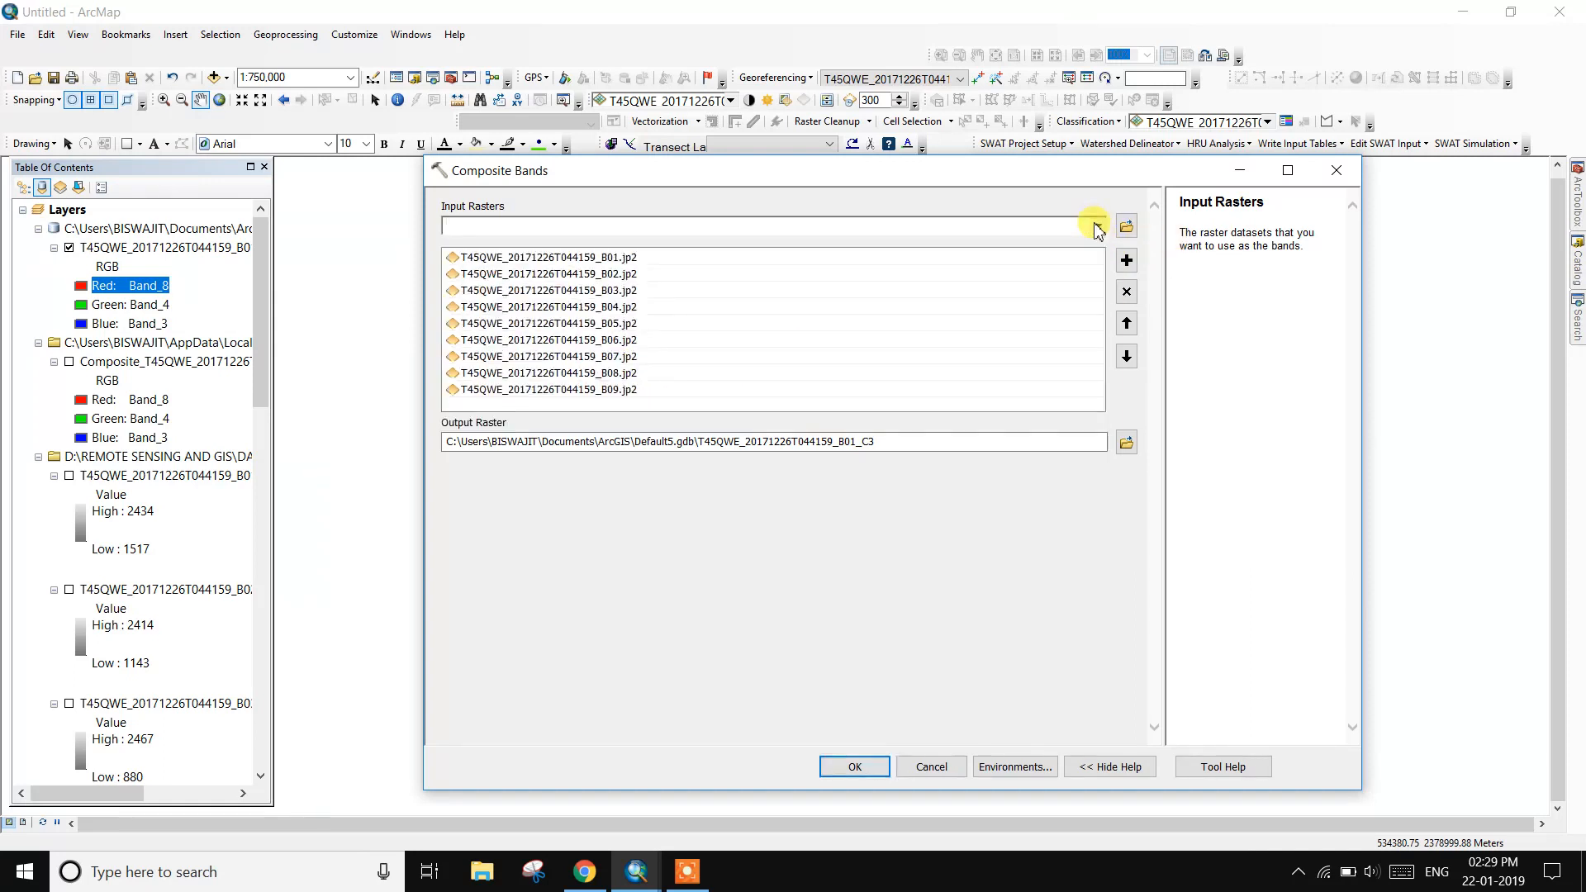
left_click(1098, 226)
left_click(666, 387)
scroll(666, 388, "down", 2)
left_click(1099, 226)
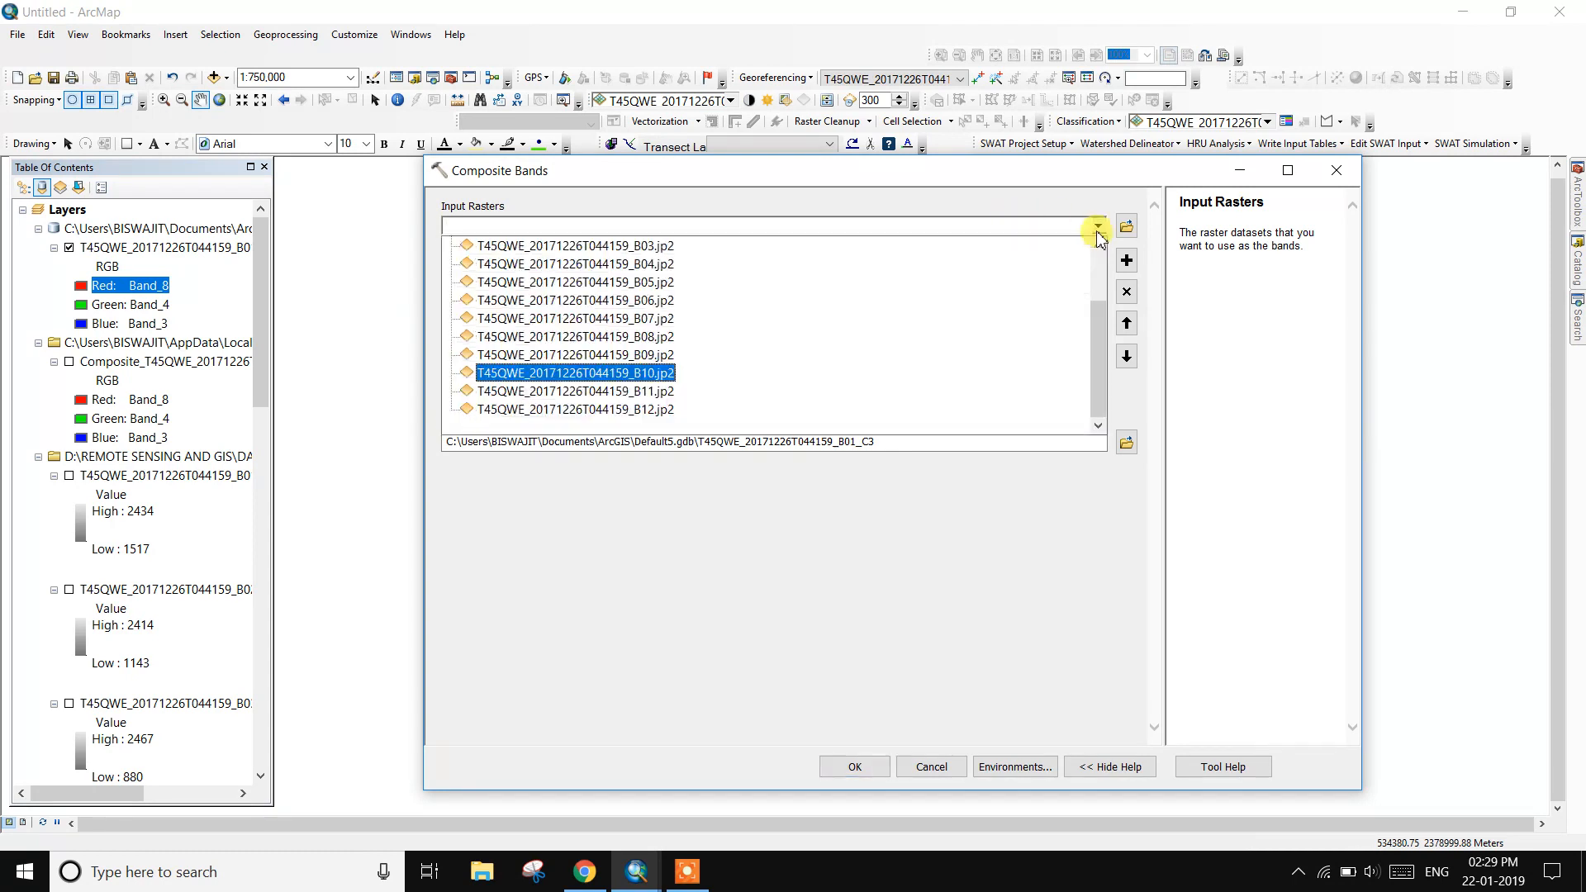
left_click(584, 397)
left_click(1098, 226)
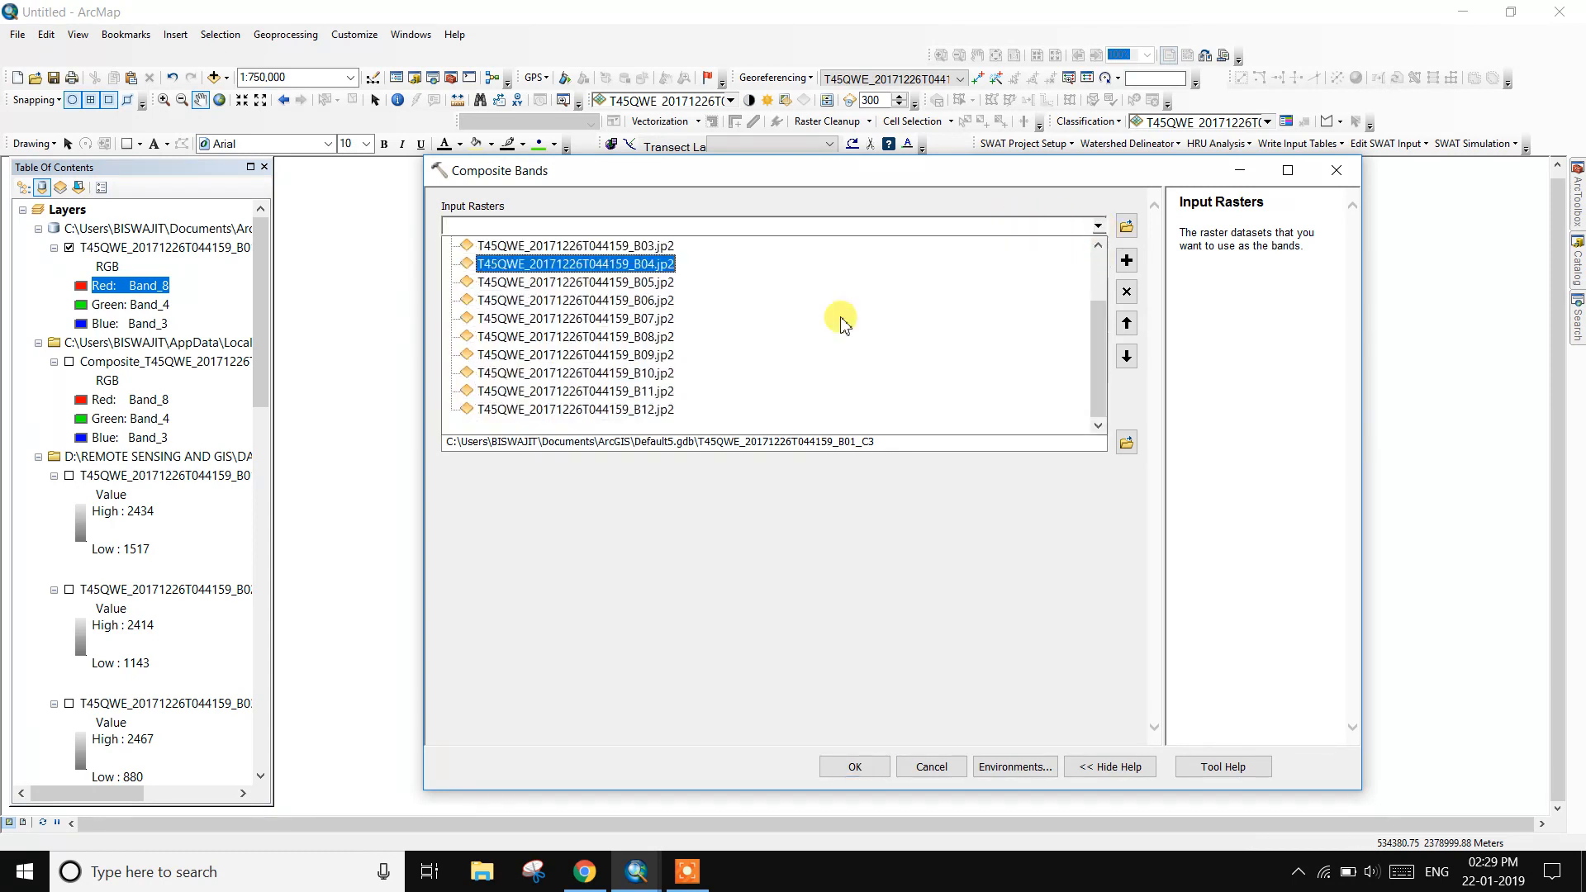
left_click(649, 407)
scroll(809, 359, "down", 2)
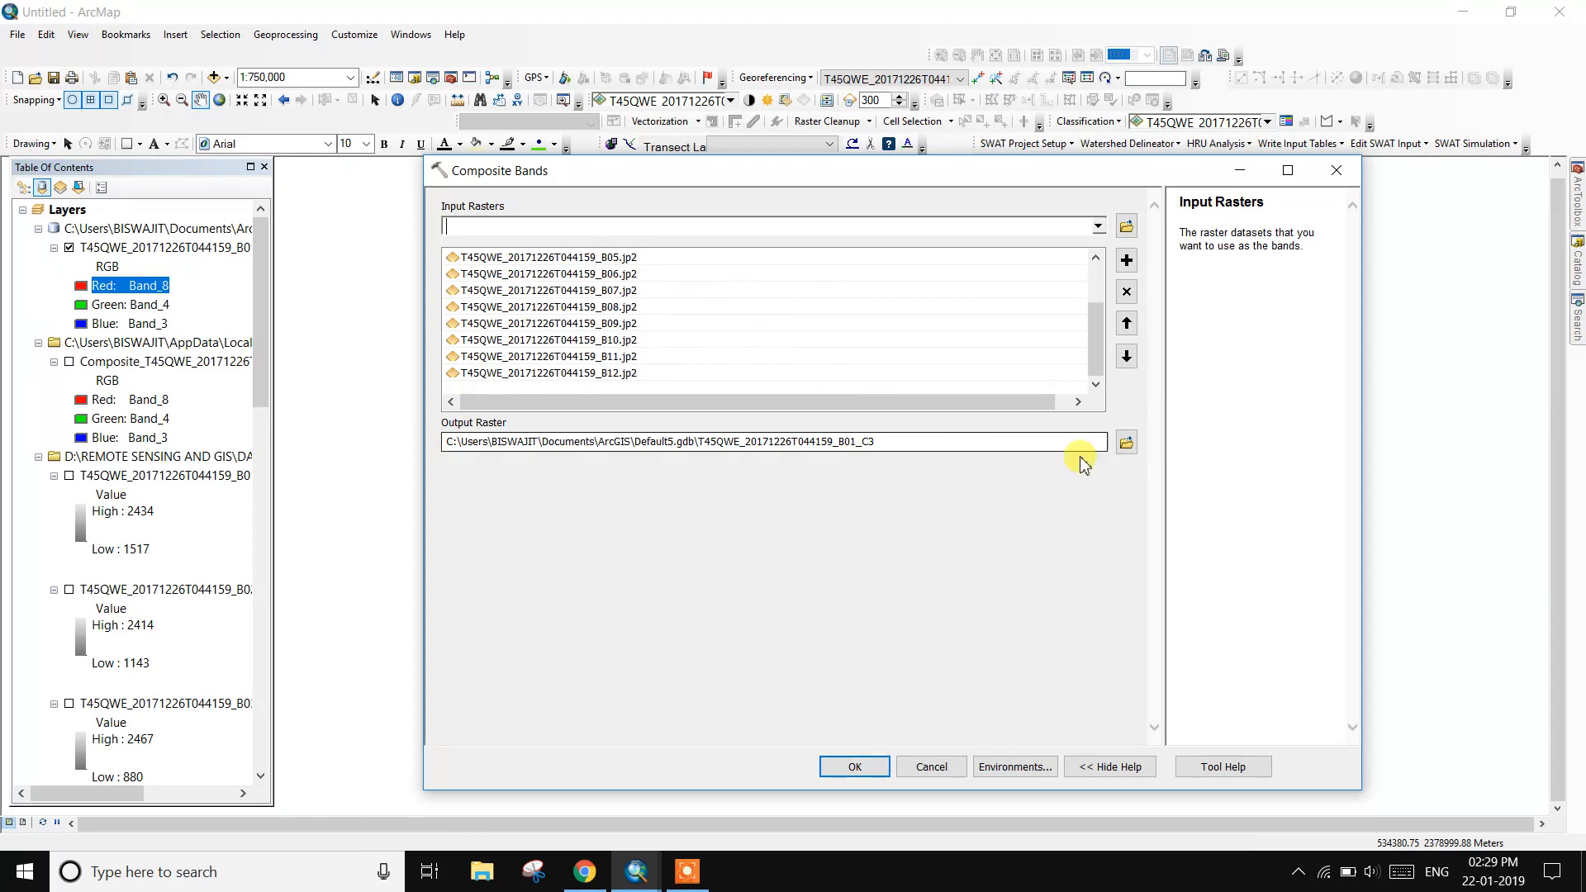
Browse for the output raster location and create a new folder named SENTINAL alongside the SENTINAL-2 folder.
left_click(1127, 443)
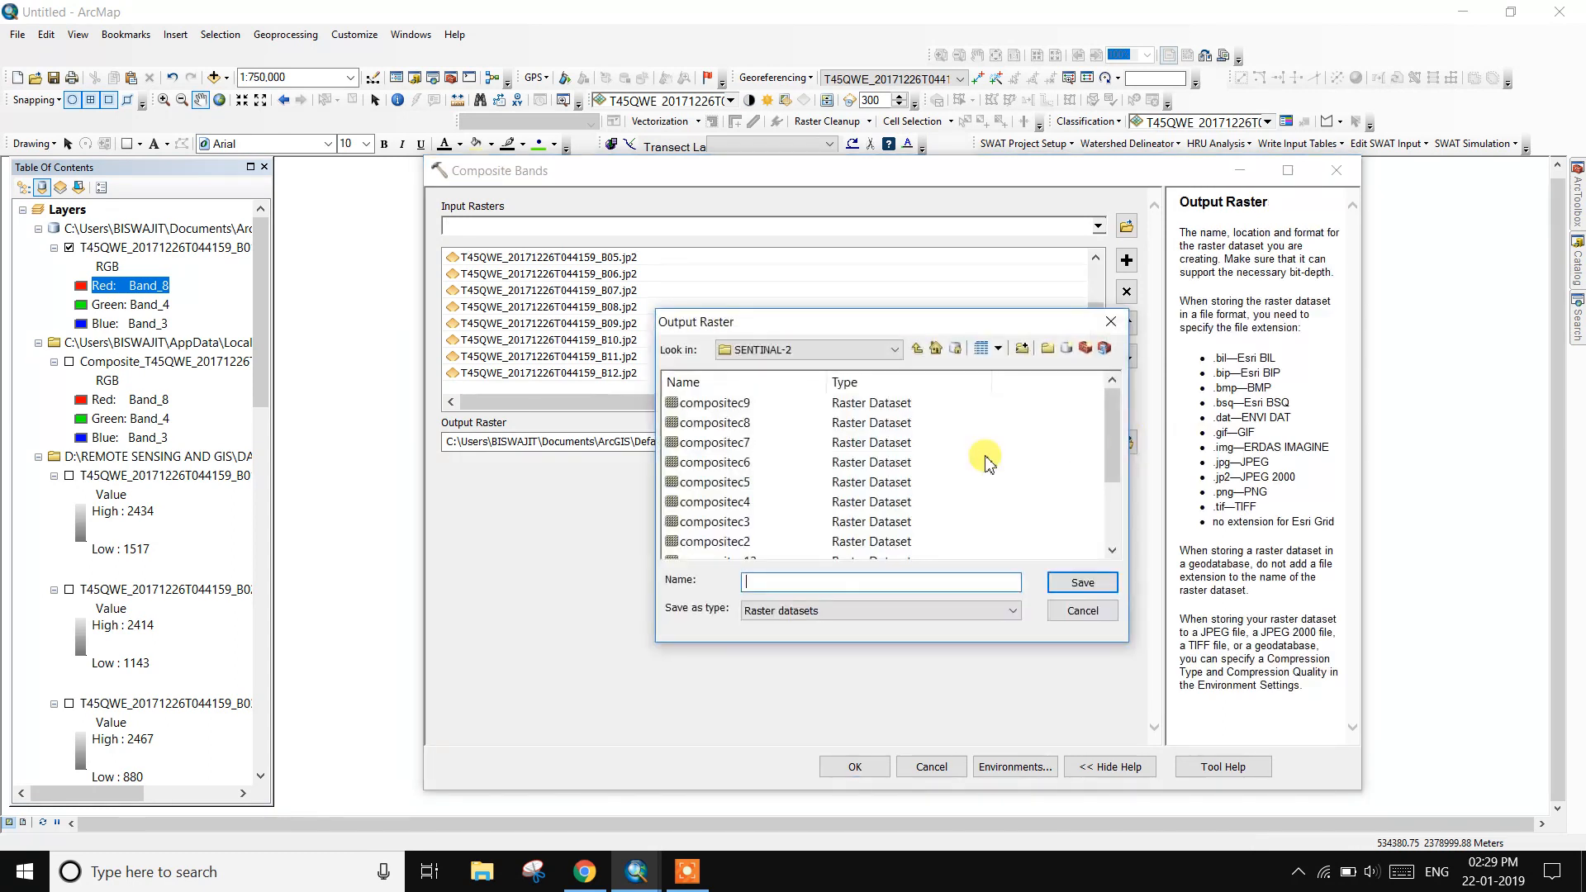
left_click(917, 348)
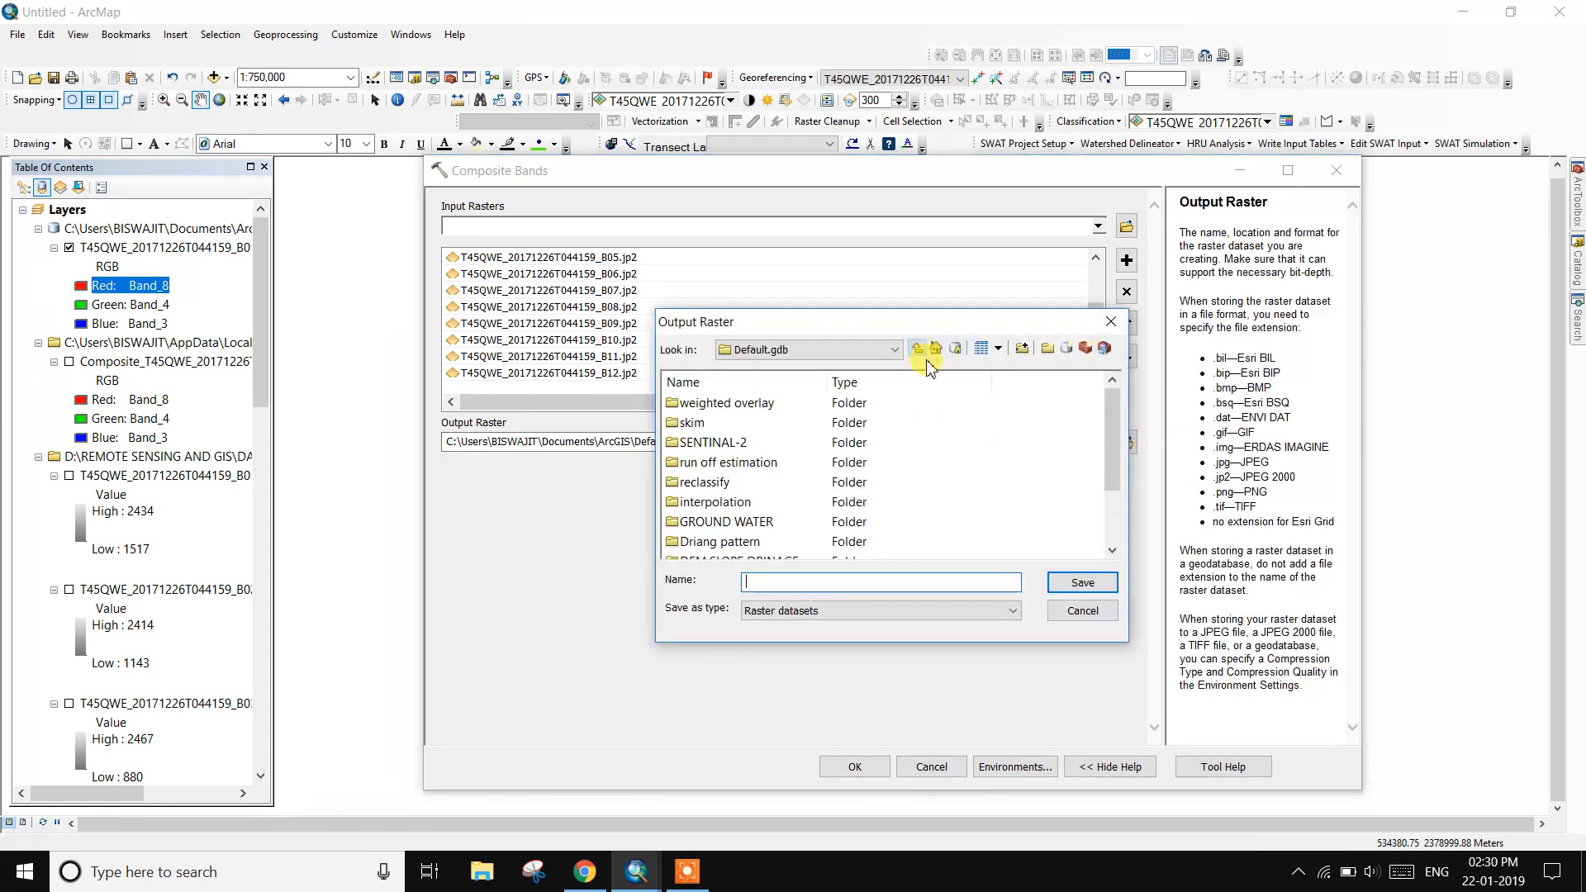
left_click(1048, 348)
type("SENTINAL")
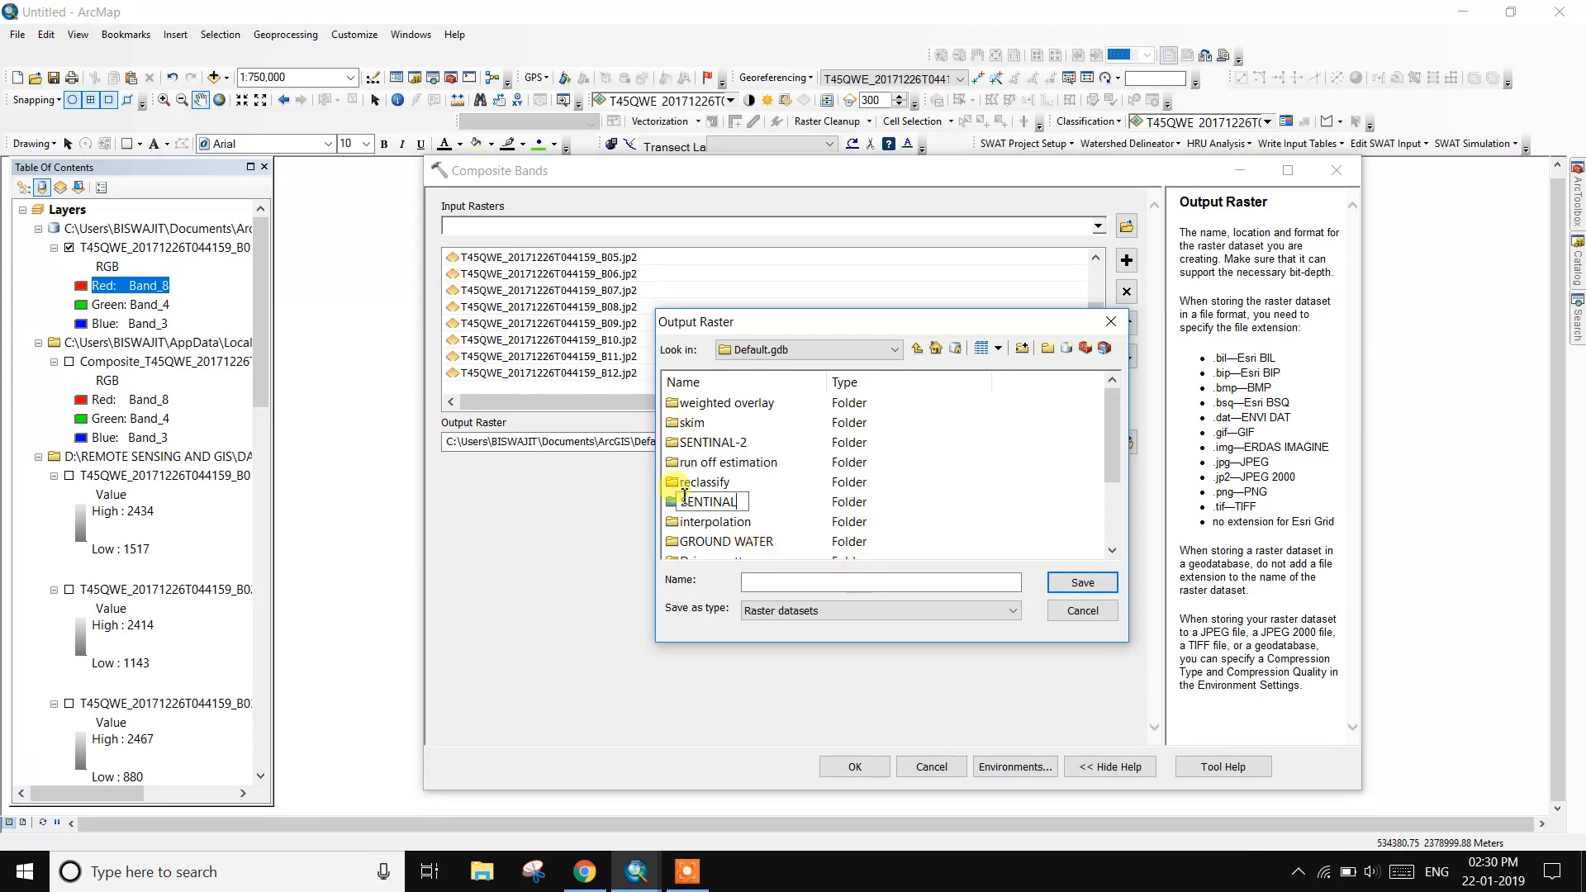
left_click(809, 503)
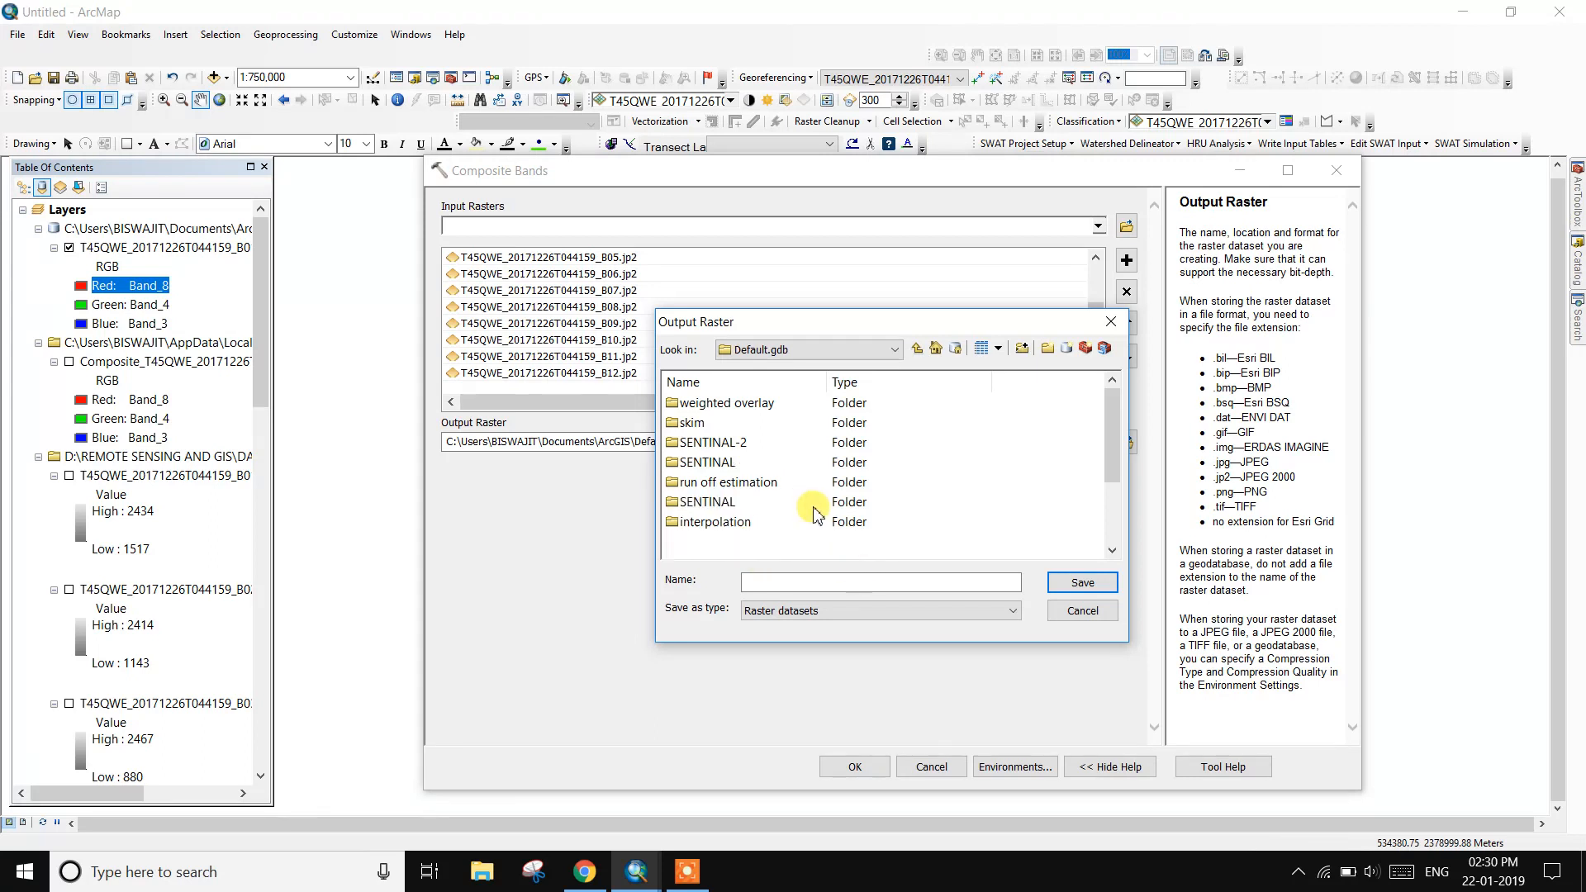
Save the output raster as COMPOSITE in the new SENTINAL folder and run the Composite Bands tool.
double_click(733, 503)
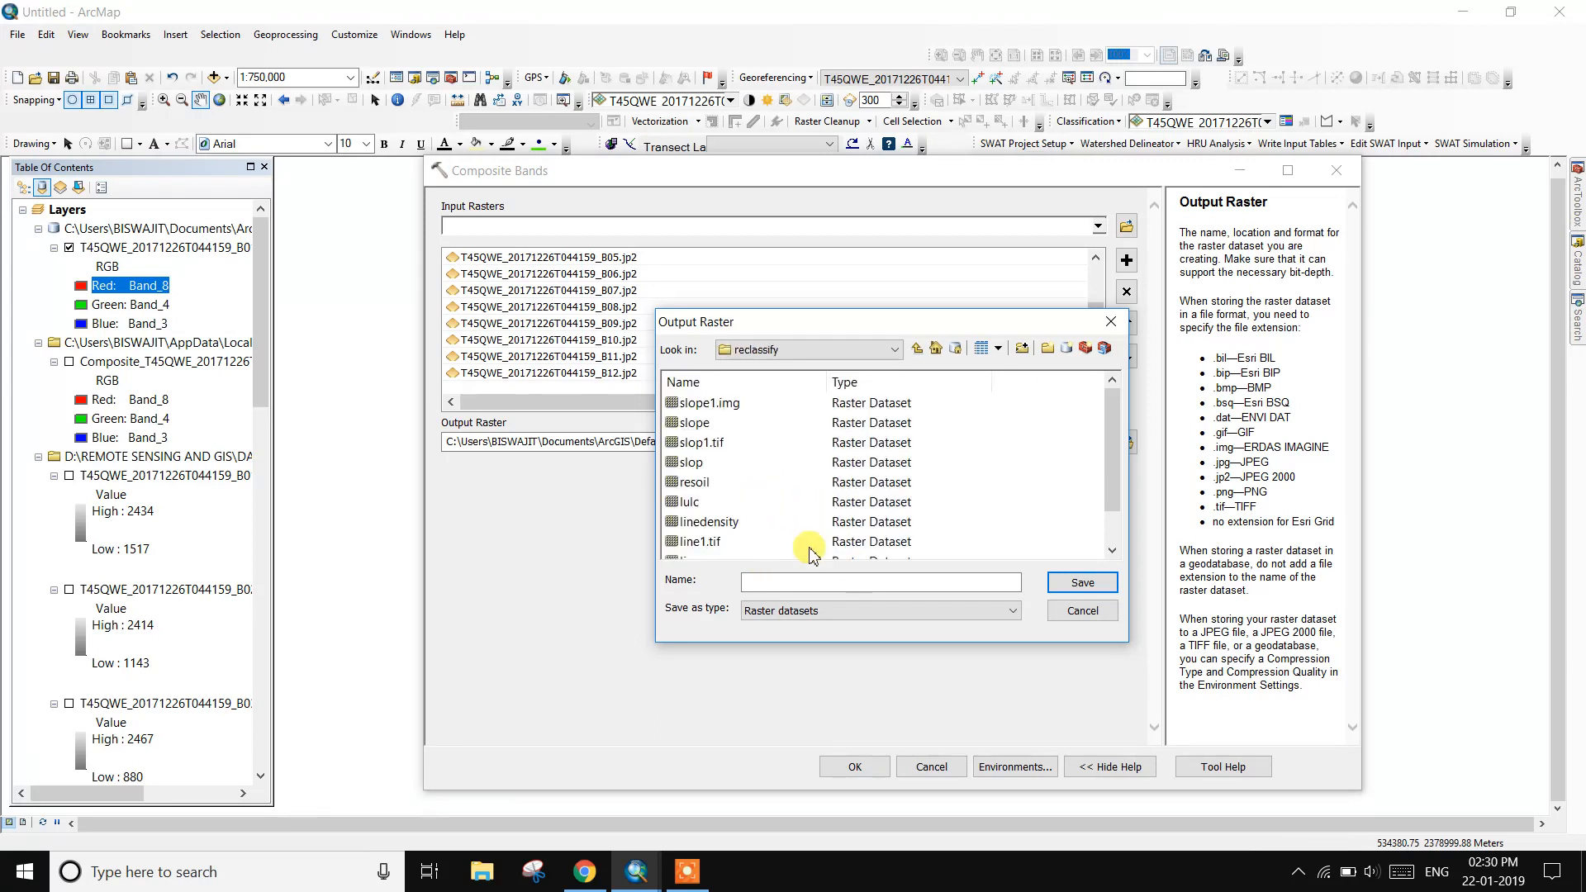
left_click(915, 350)
left_click(719, 463)
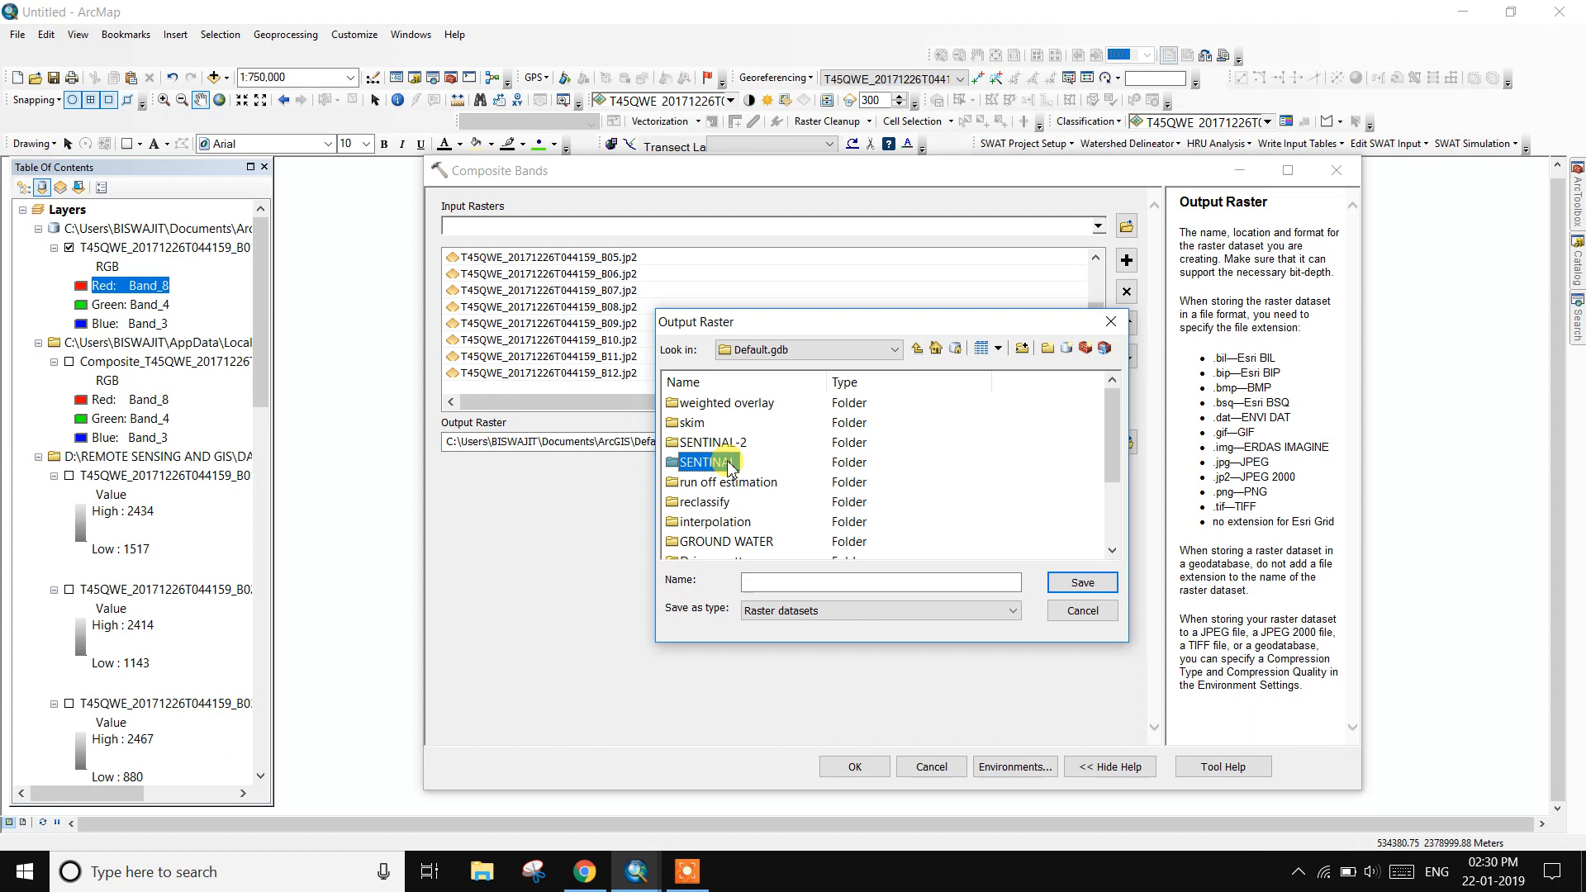
double_click(709, 462)
left_click(778, 583)
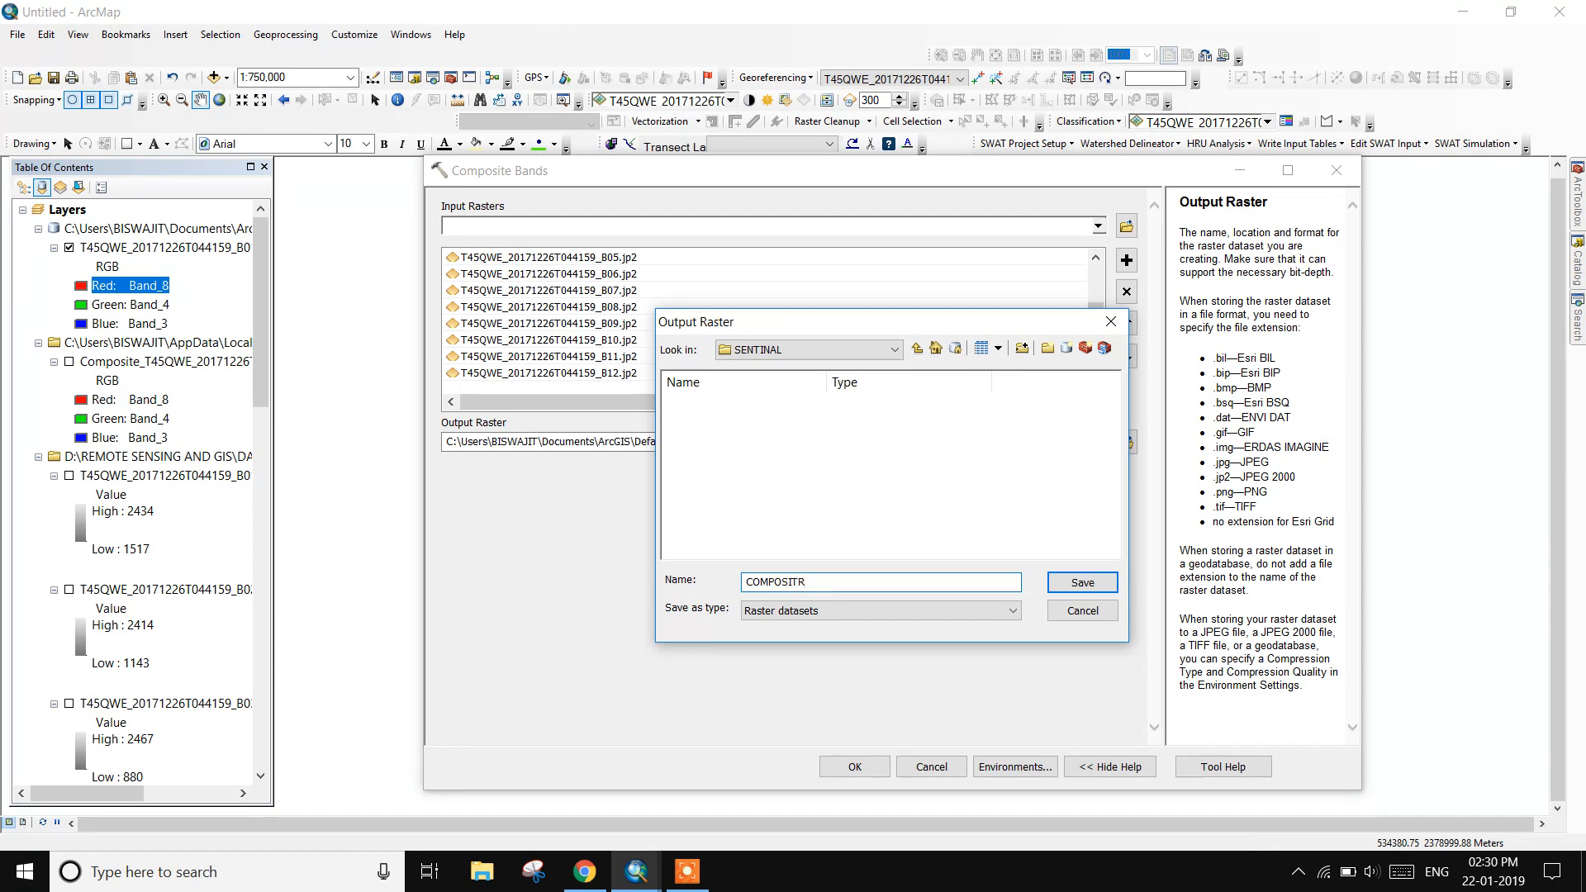
left_click(1053, 587)
left_click(855, 767)
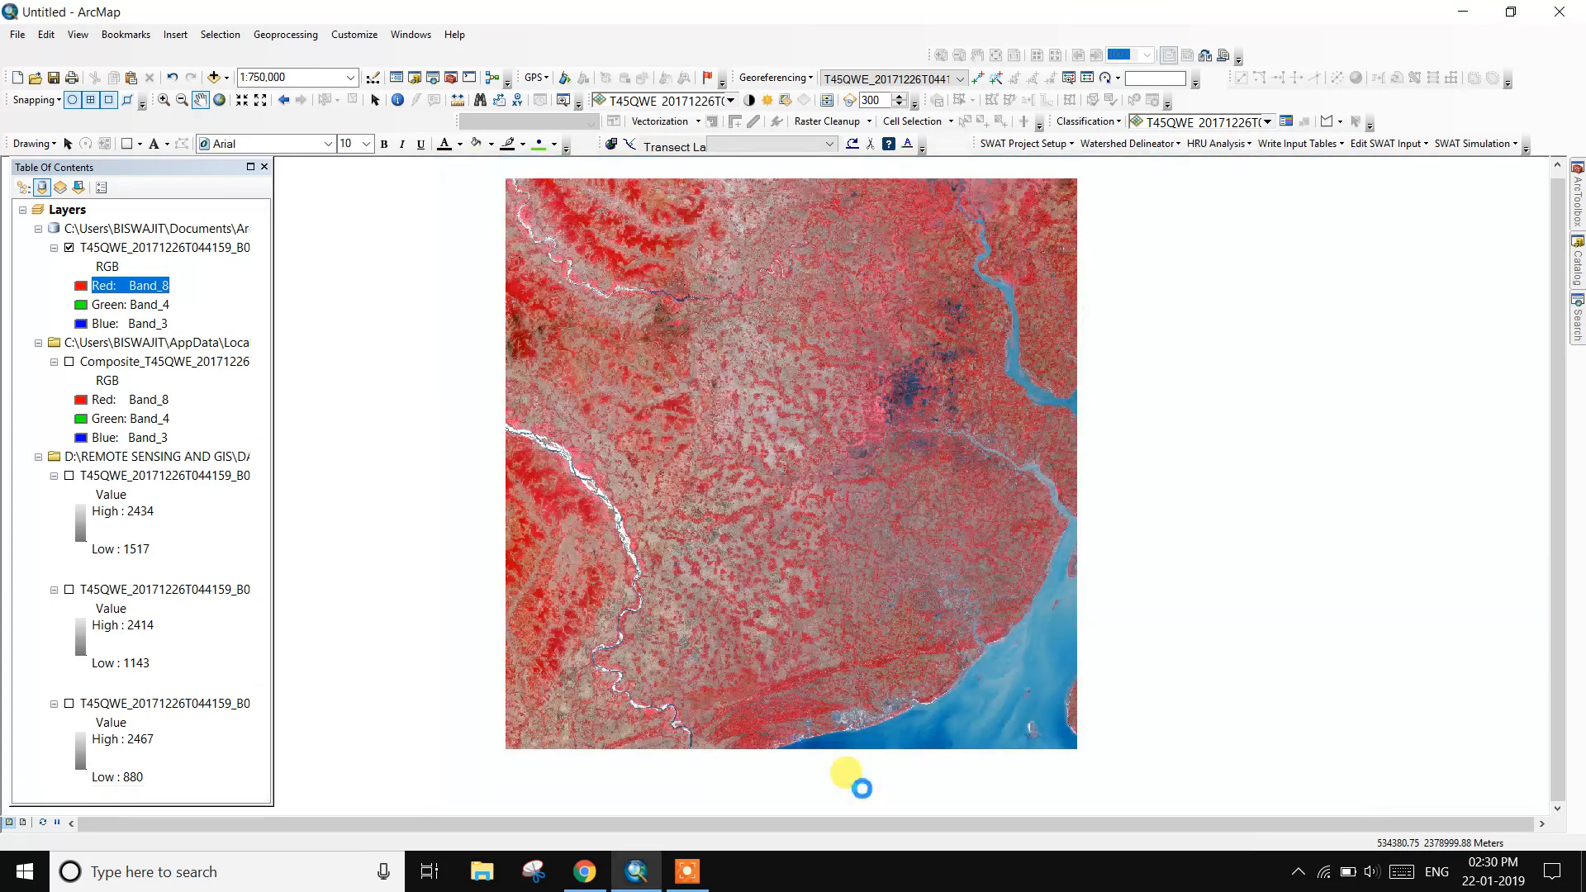
left_click(687, 872)
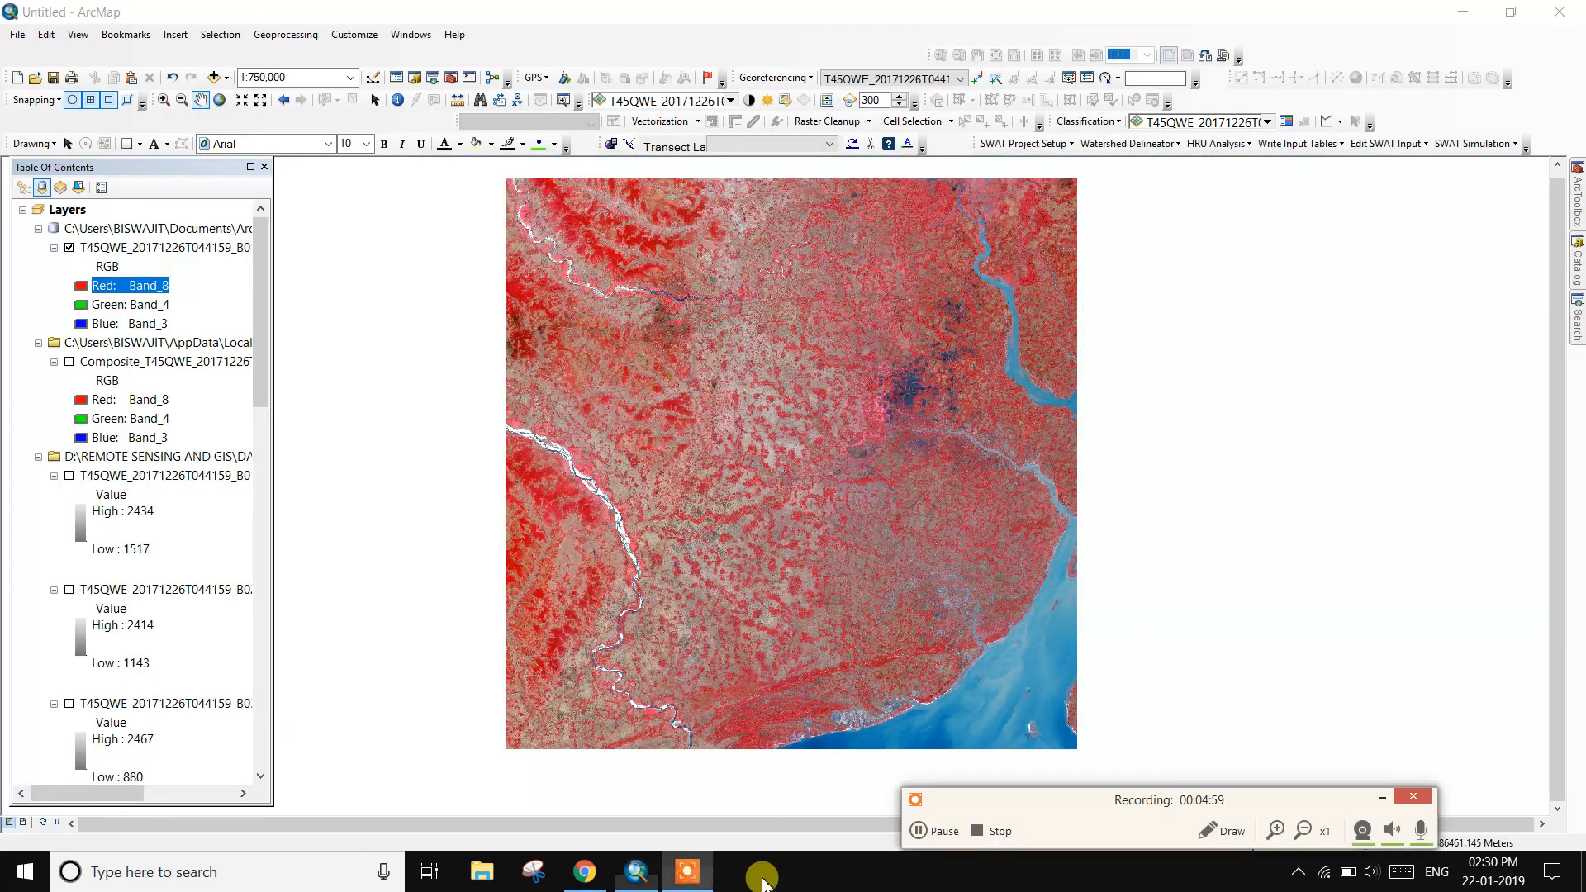
left_click(942, 831)
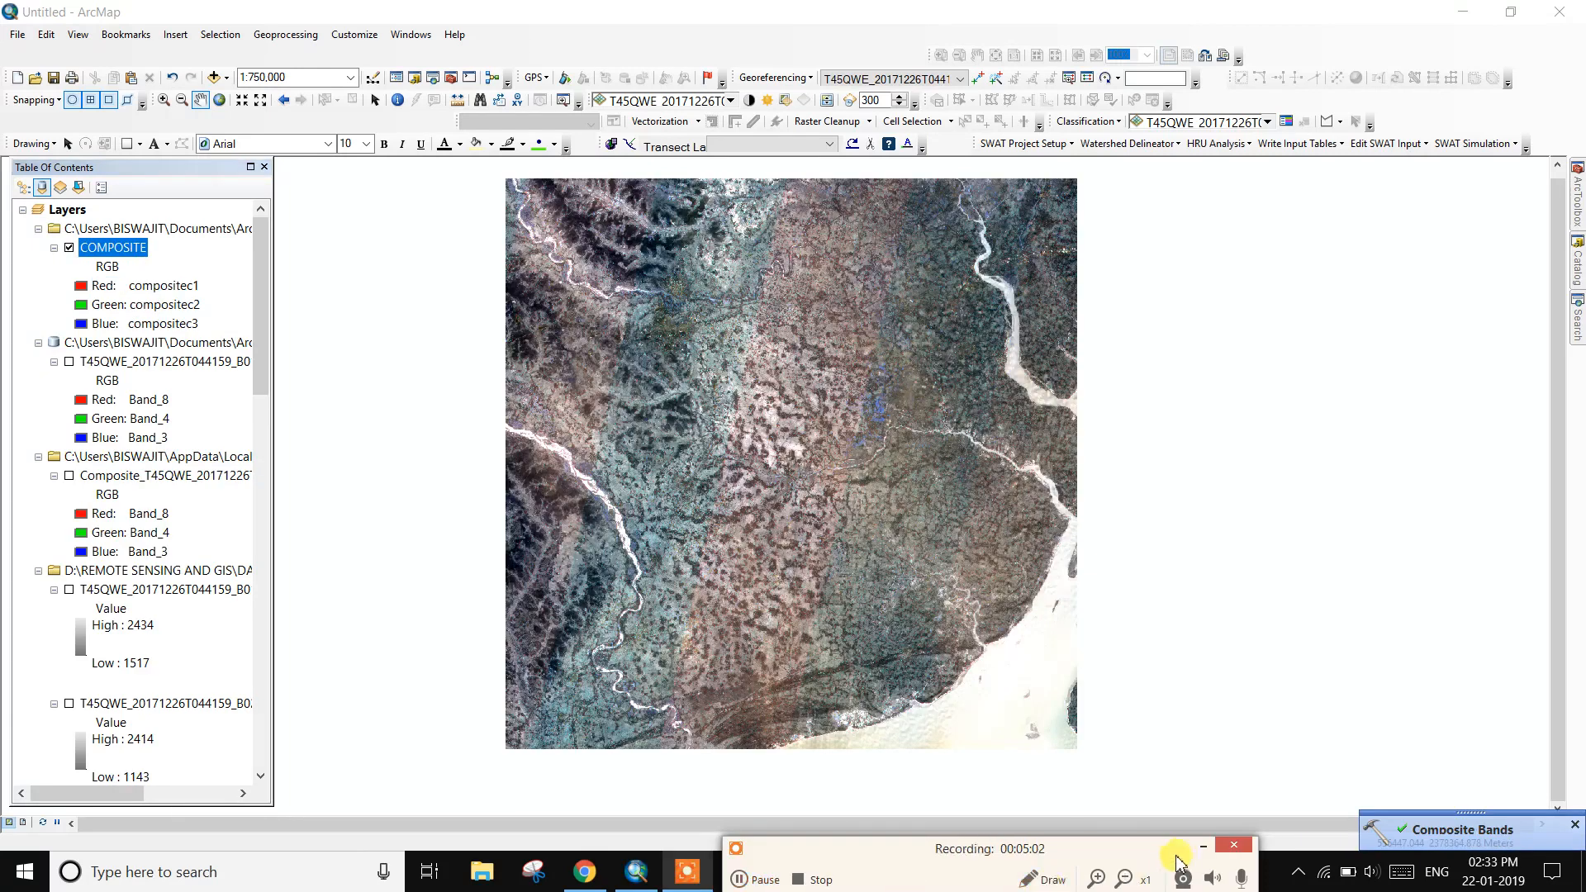
left_click(1200, 849)
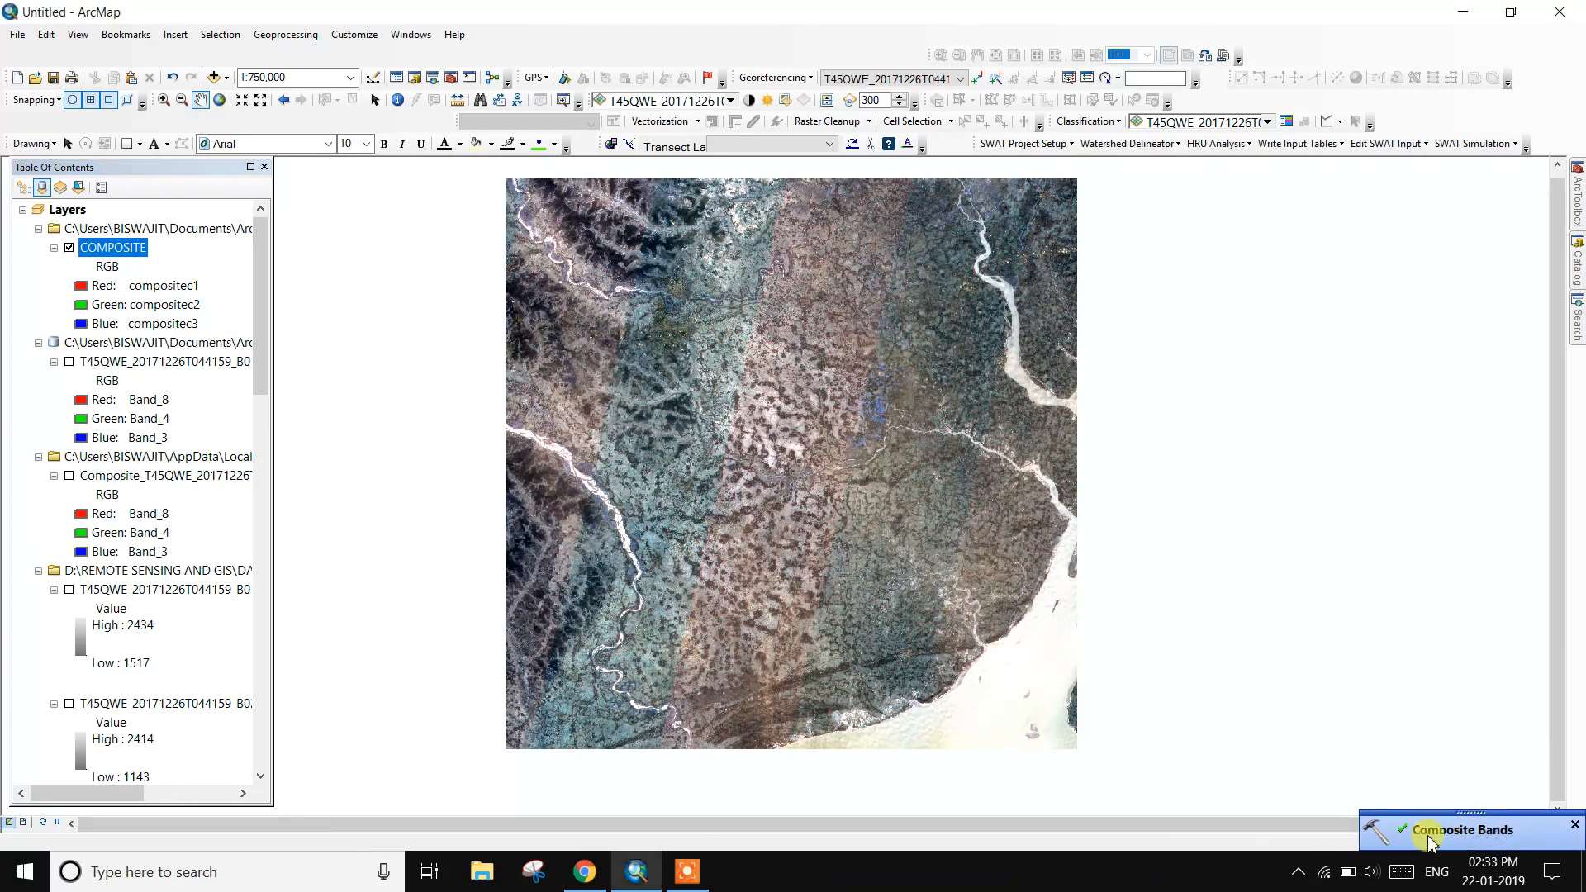
Dismiss the Composite Bands completion notification.
left_click(1575, 826)
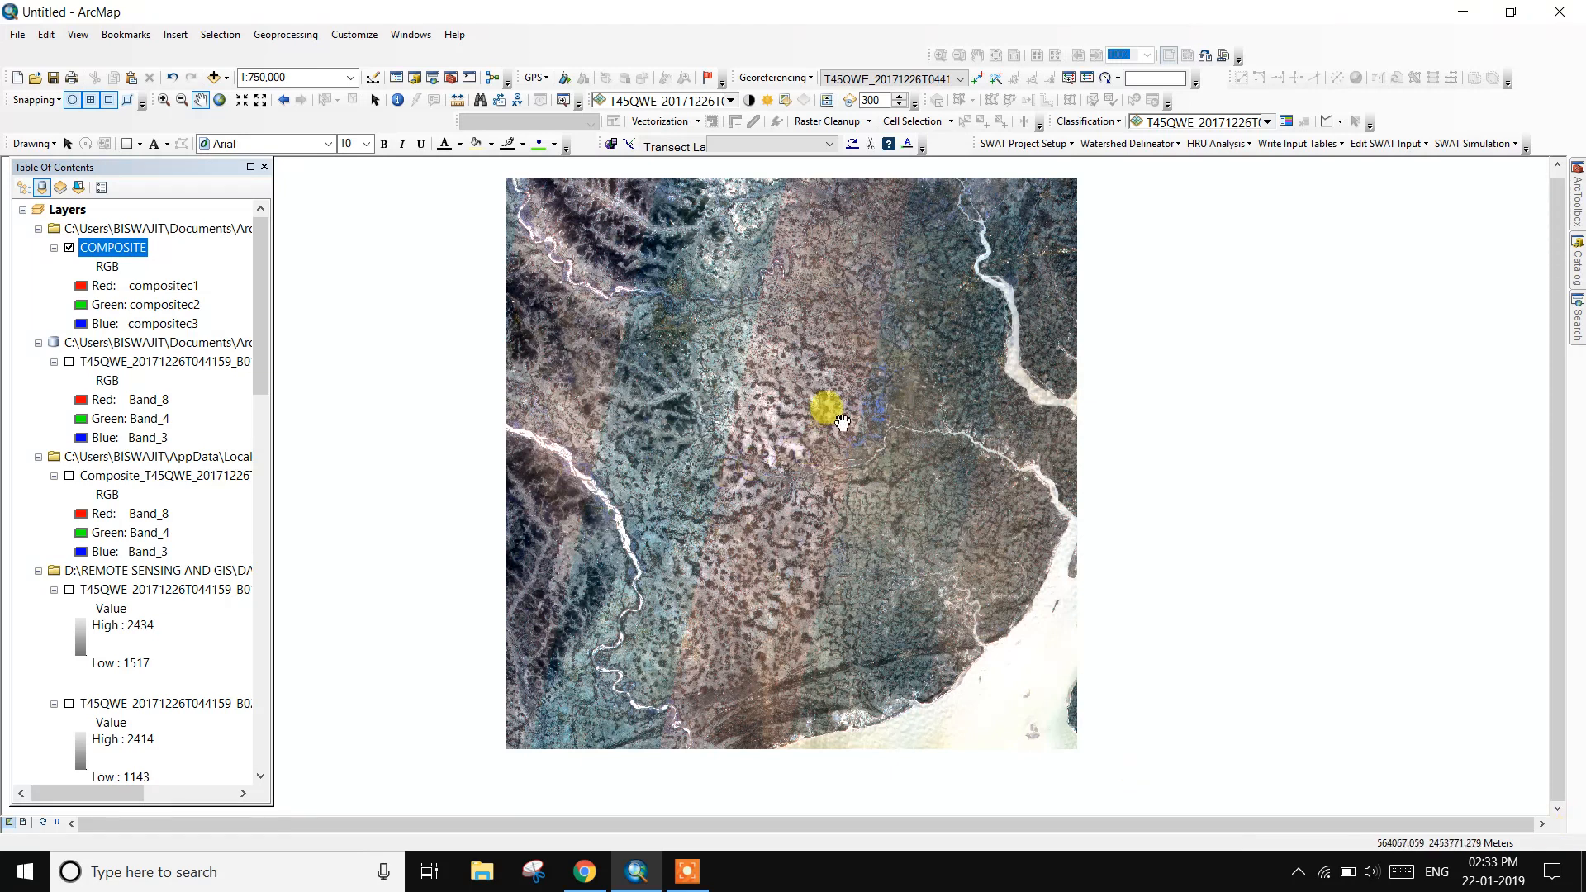
left_click_drag(757, 438, 766, 436)
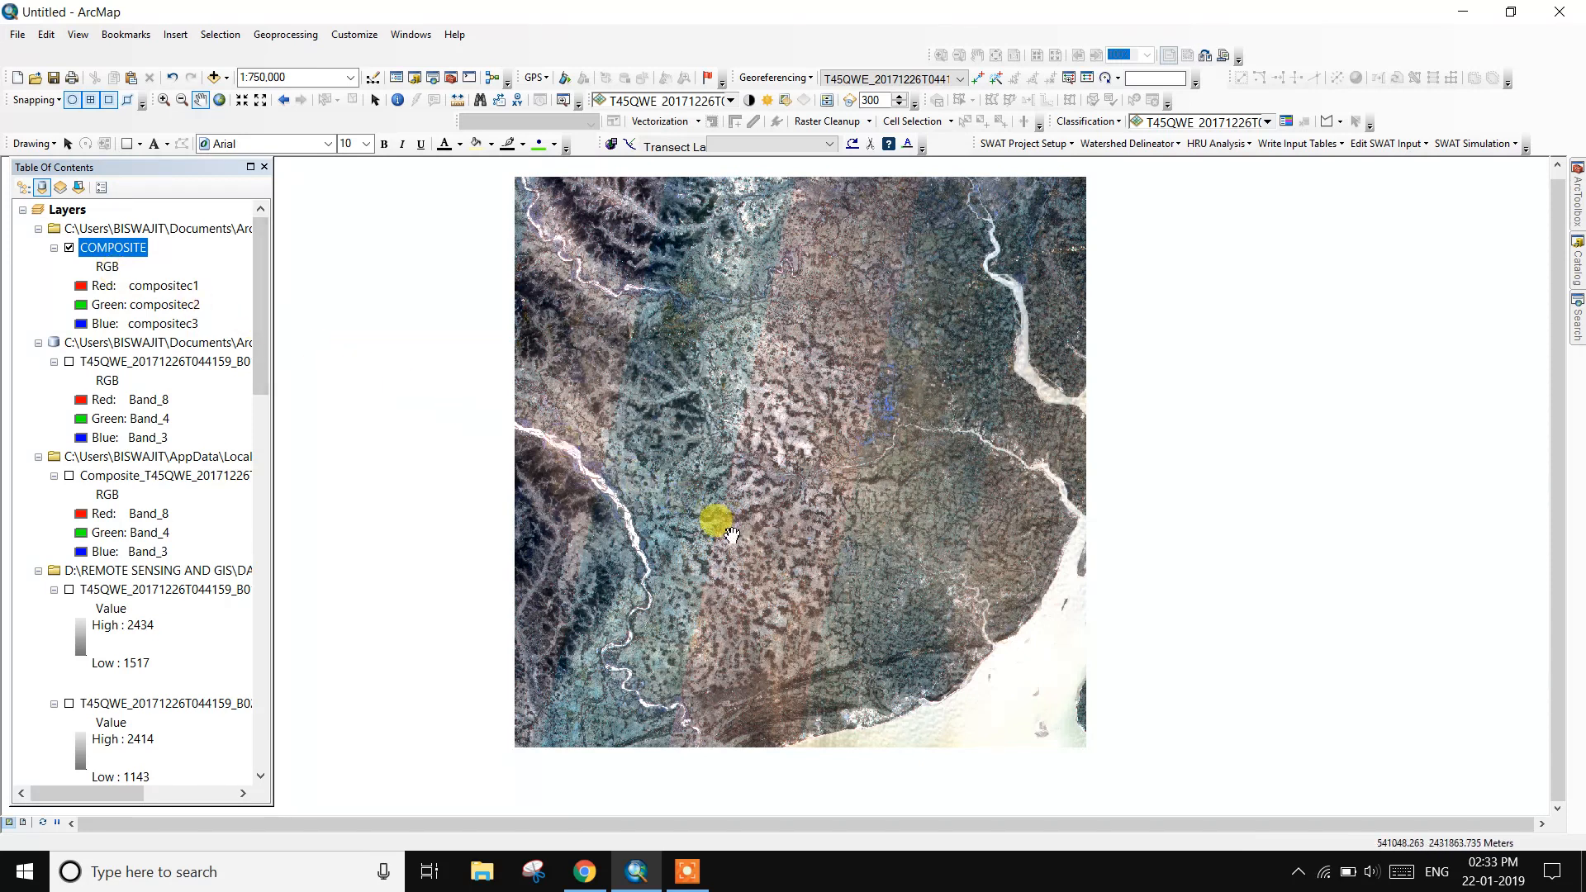
Switch to Chrome, examine the NIR, red and green rows in Wikipedia's Sentinel-2 spectral bands table, and return to ArcMap.
left_click(584, 872)
scroll(570, 620, "up", 3)
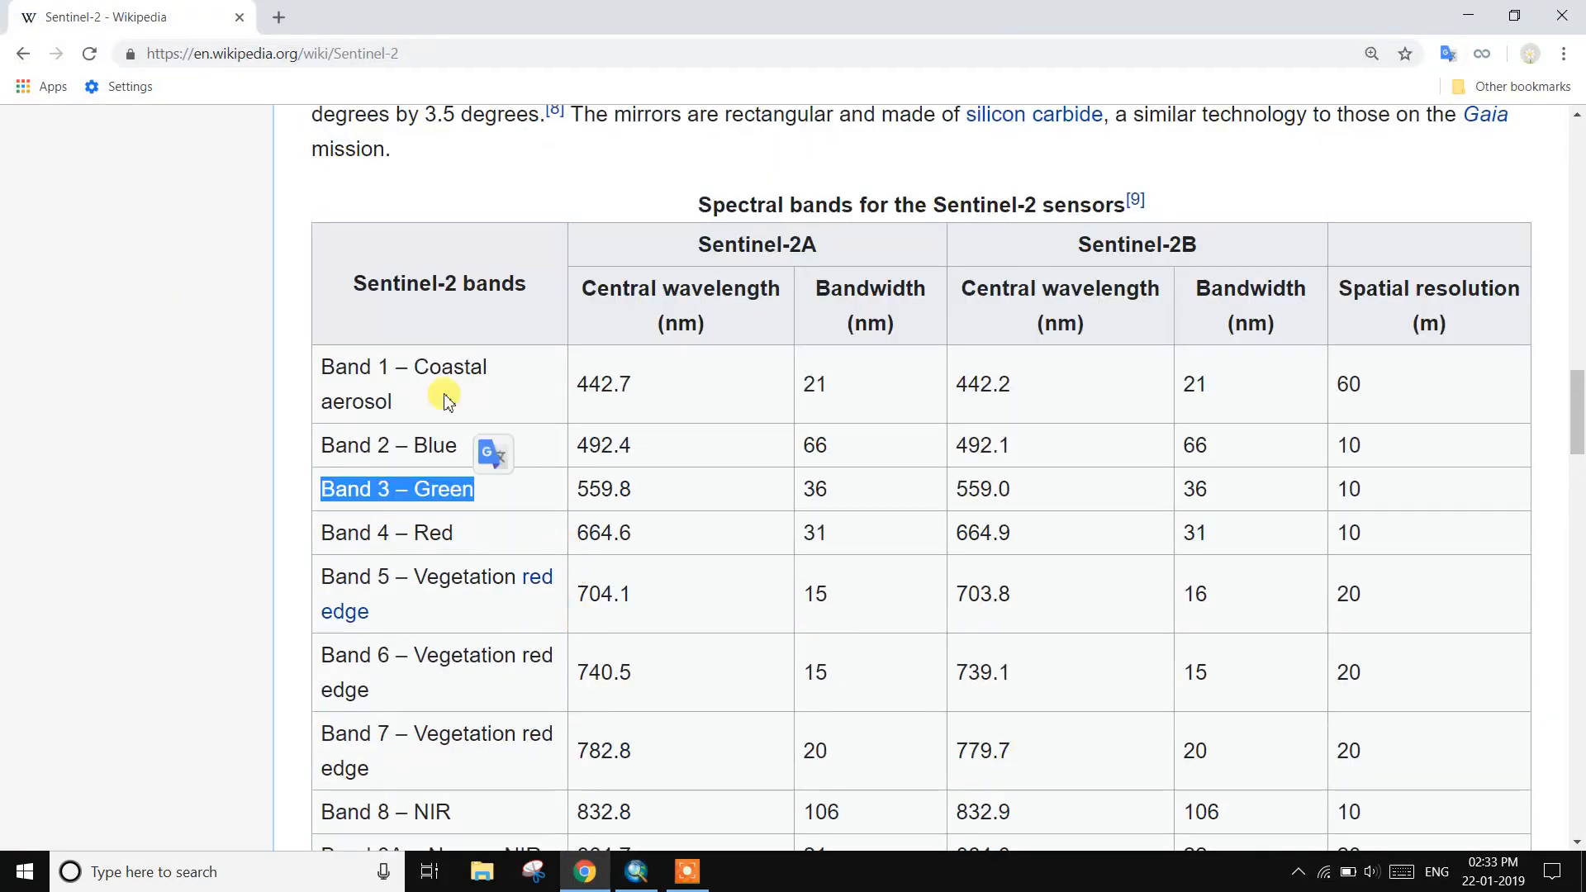
scroll(508, 405, "down", 6)
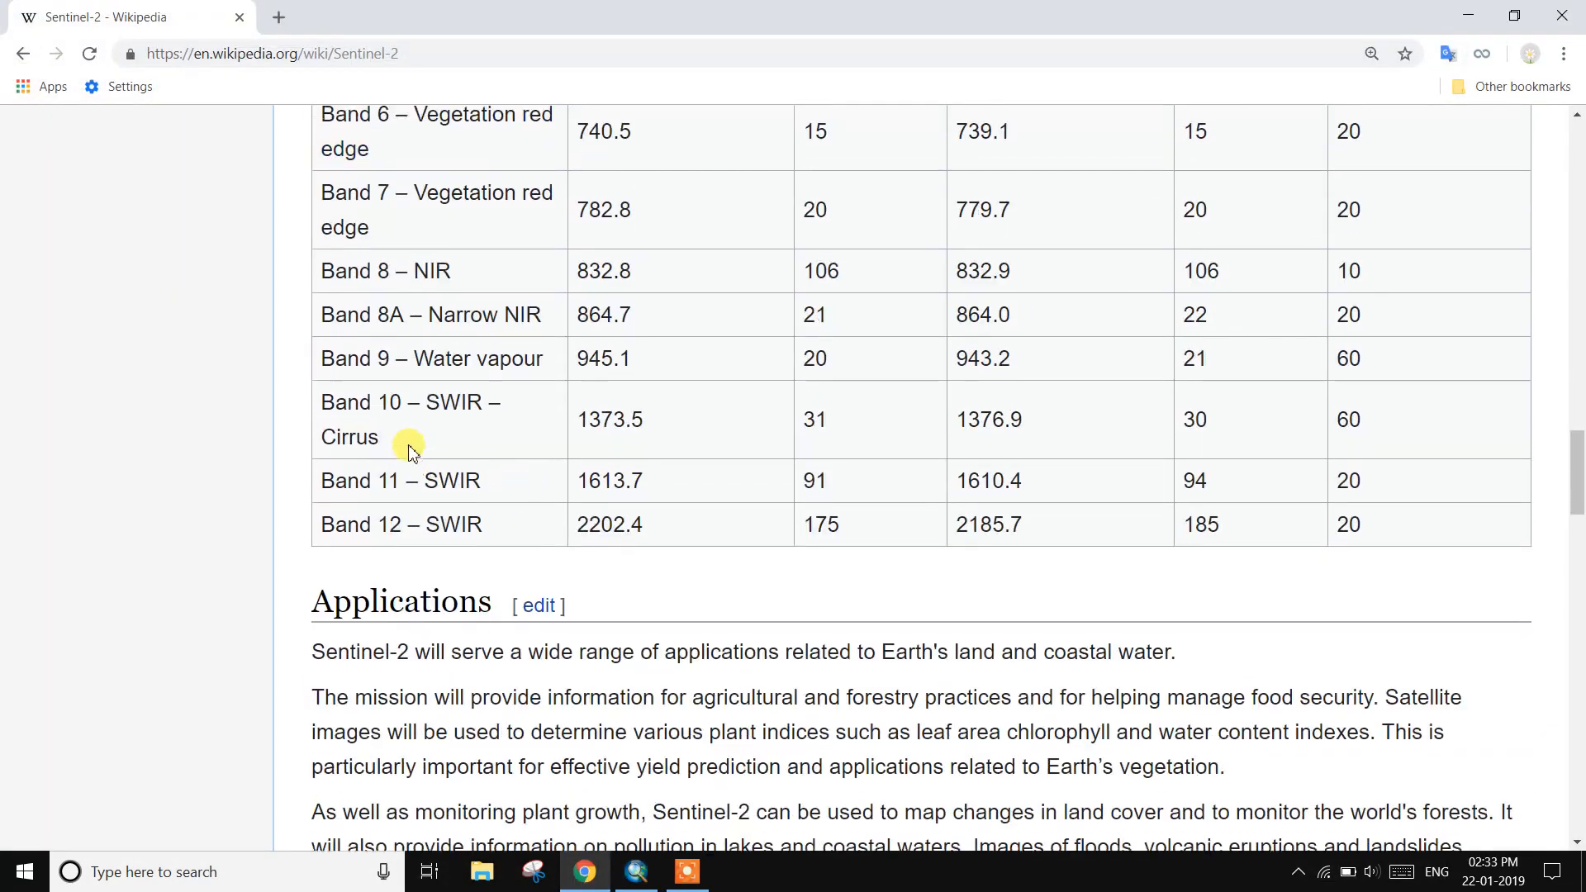
scroll(409, 450, "up", 2)
left_click_drag(325, 399, 482, 410)
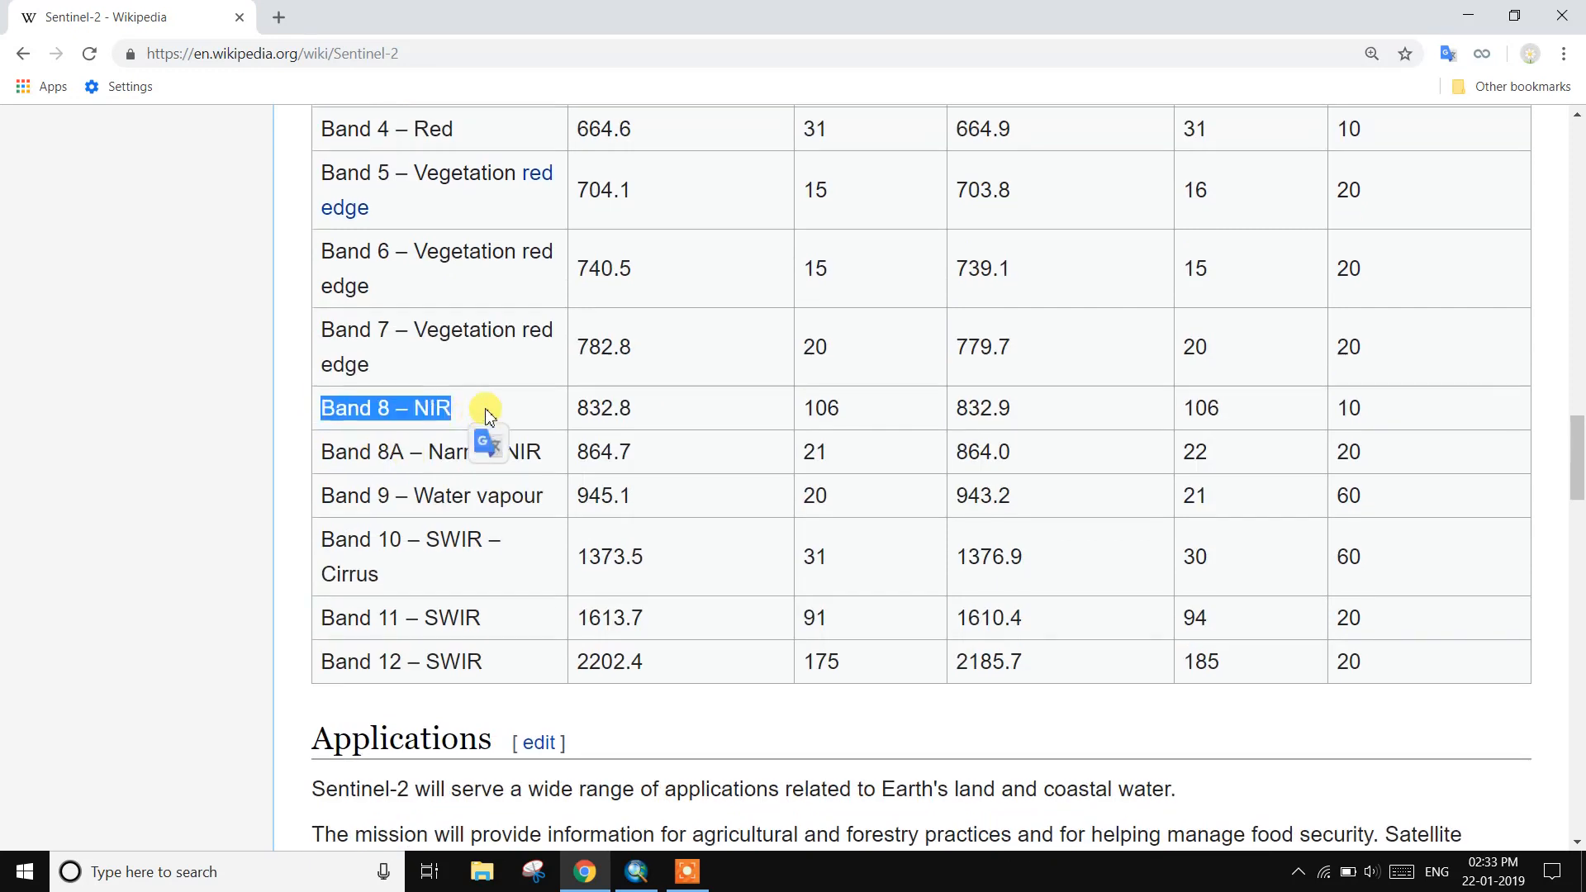
scroll(485, 418, "up", 3)
left_click_drag(321, 398, 465, 409)
left_click_drag(323, 350, 493, 370)
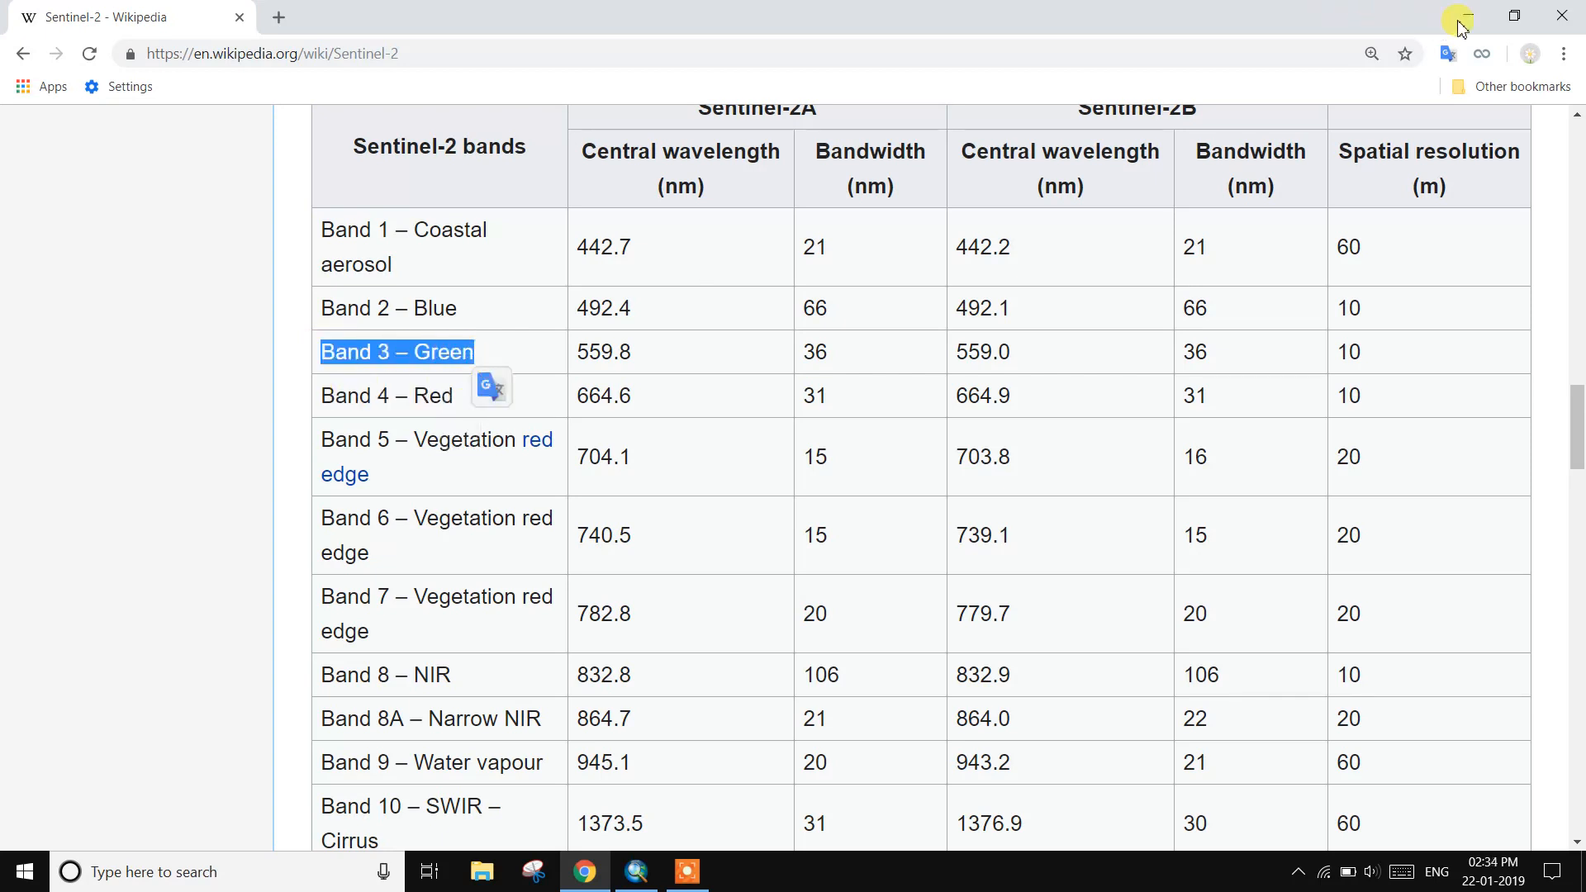
left_click(1461, 18)
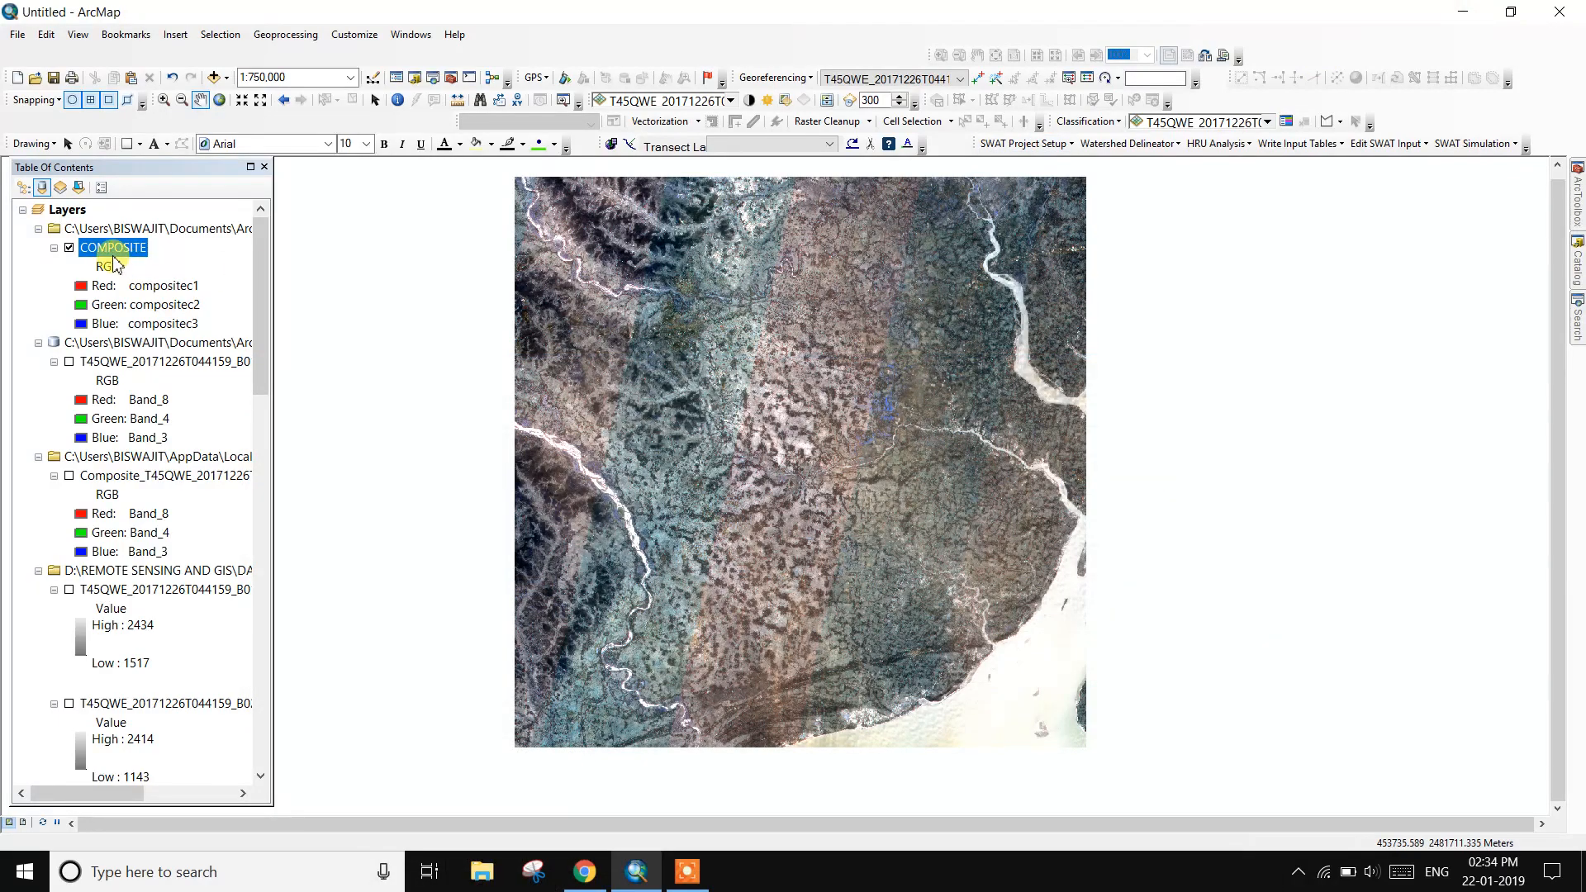
Set the COMPOSITE layer's red channel to compositec8, green to compositec4 and blue to compositec3.
left_click(103, 286)
left_click(101, 285)
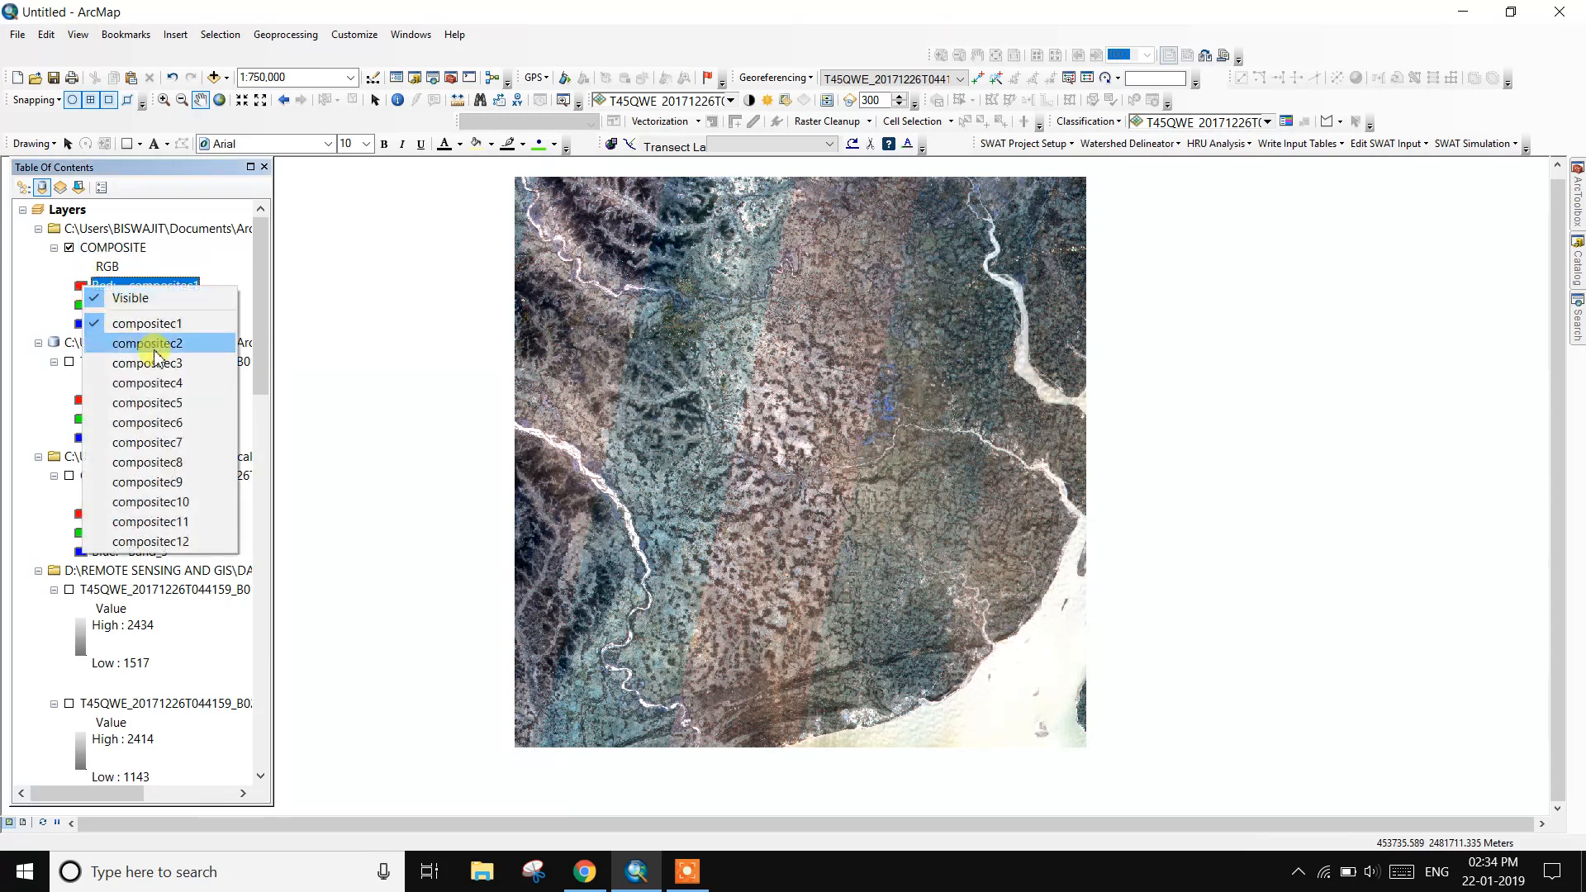
left_click(198, 467)
left_click(101, 305)
left_click(101, 305)
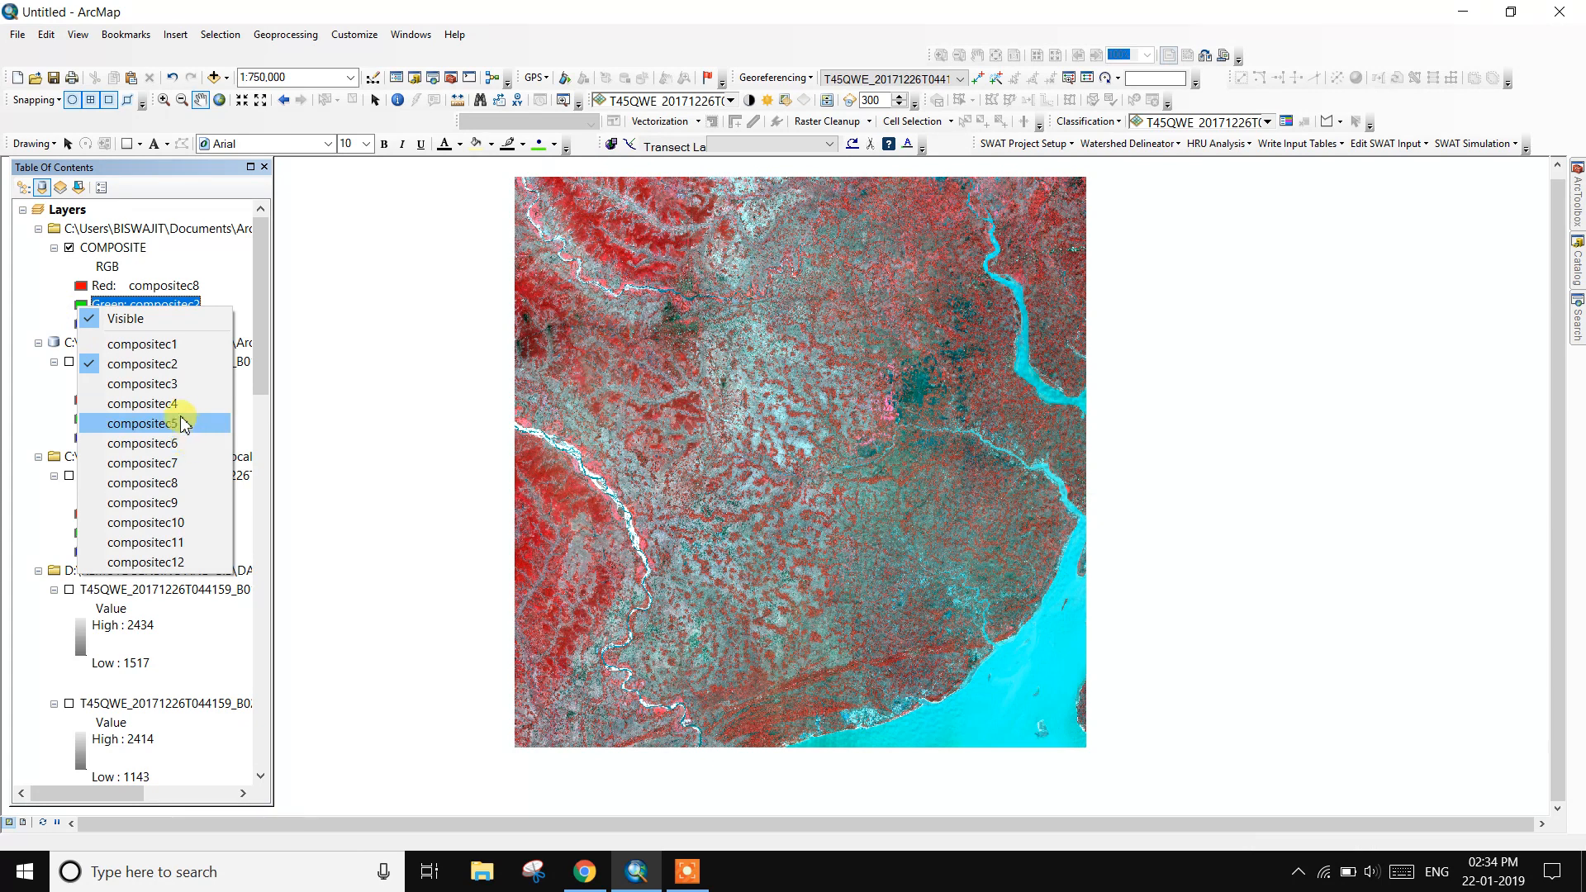
left_click(142, 403)
left_click(103, 324)
left_click(103, 324)
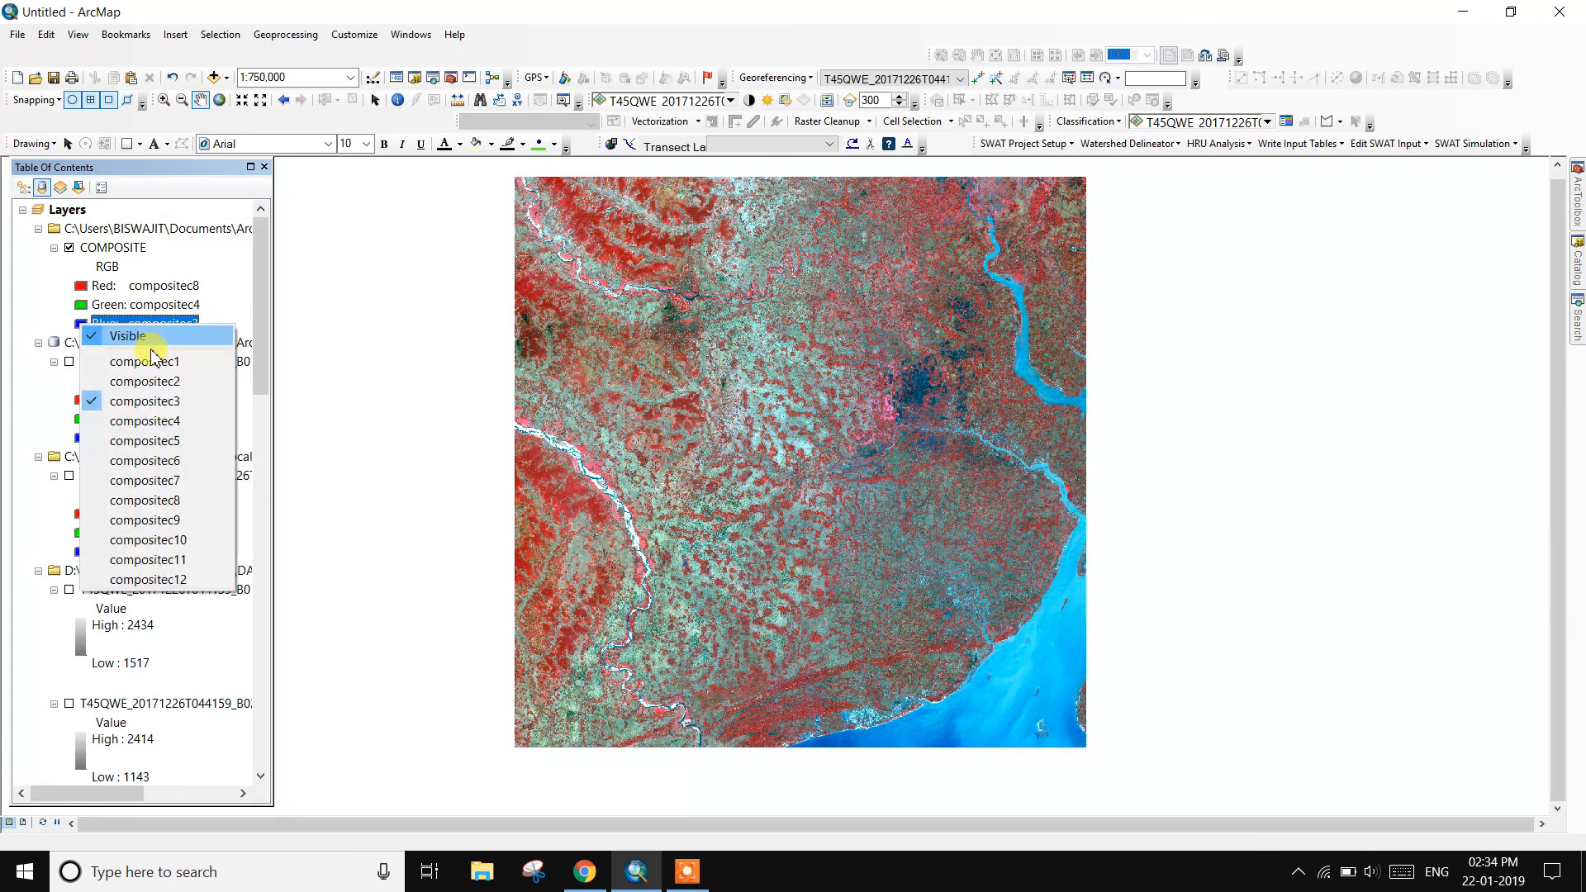
left_click(195, 401)
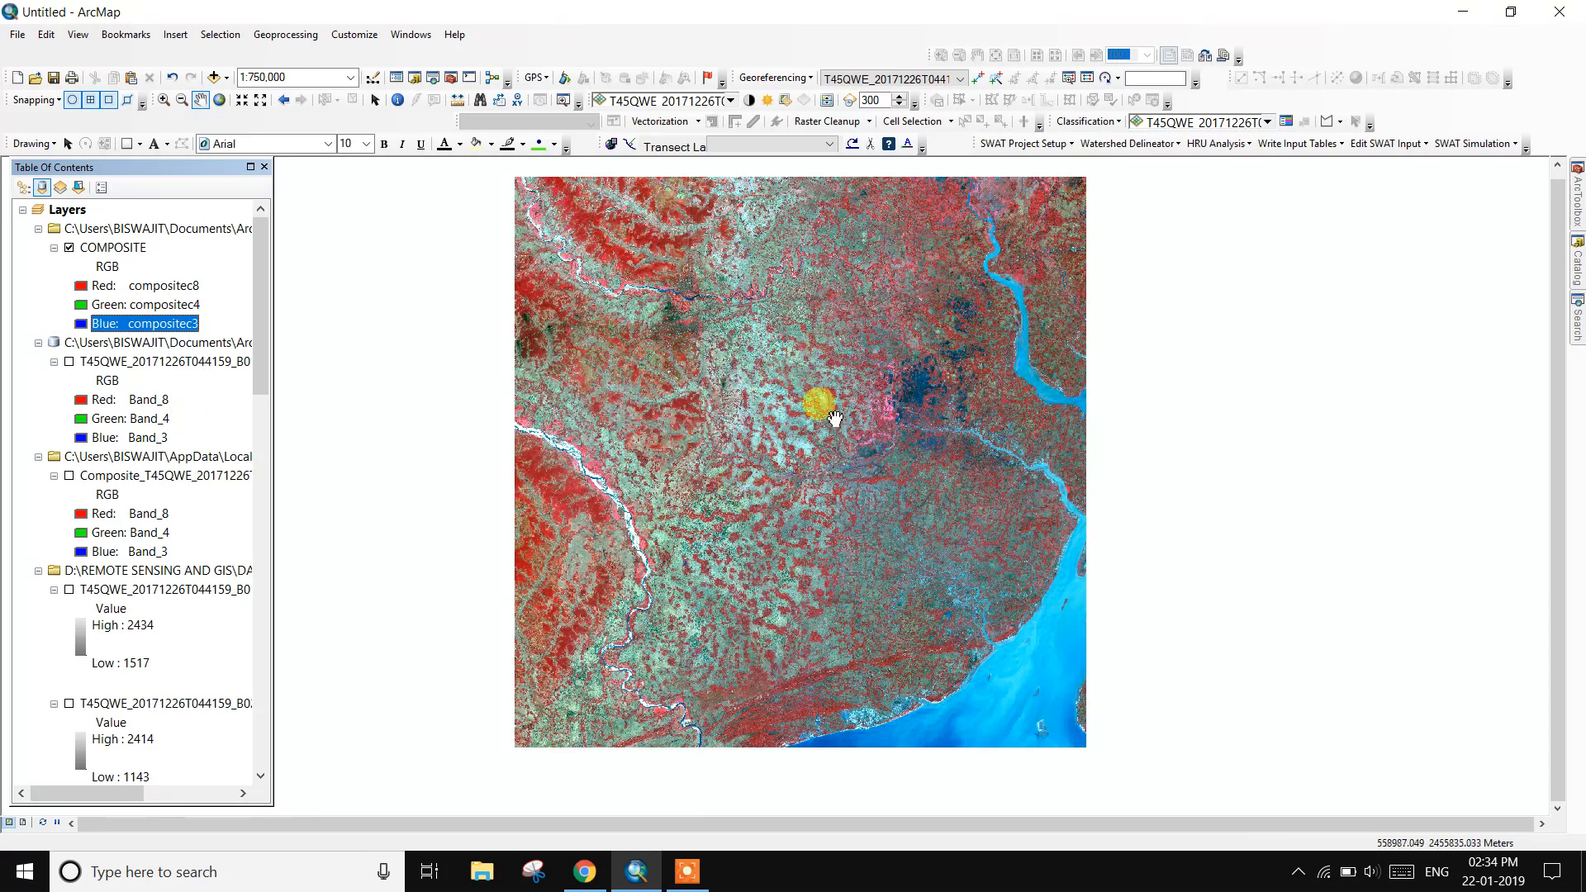
Open the COMPOSITE layer's properties, choose compositec8 for the red channel of the RGB composite symbology, and apply it.
double_click(116, 249)
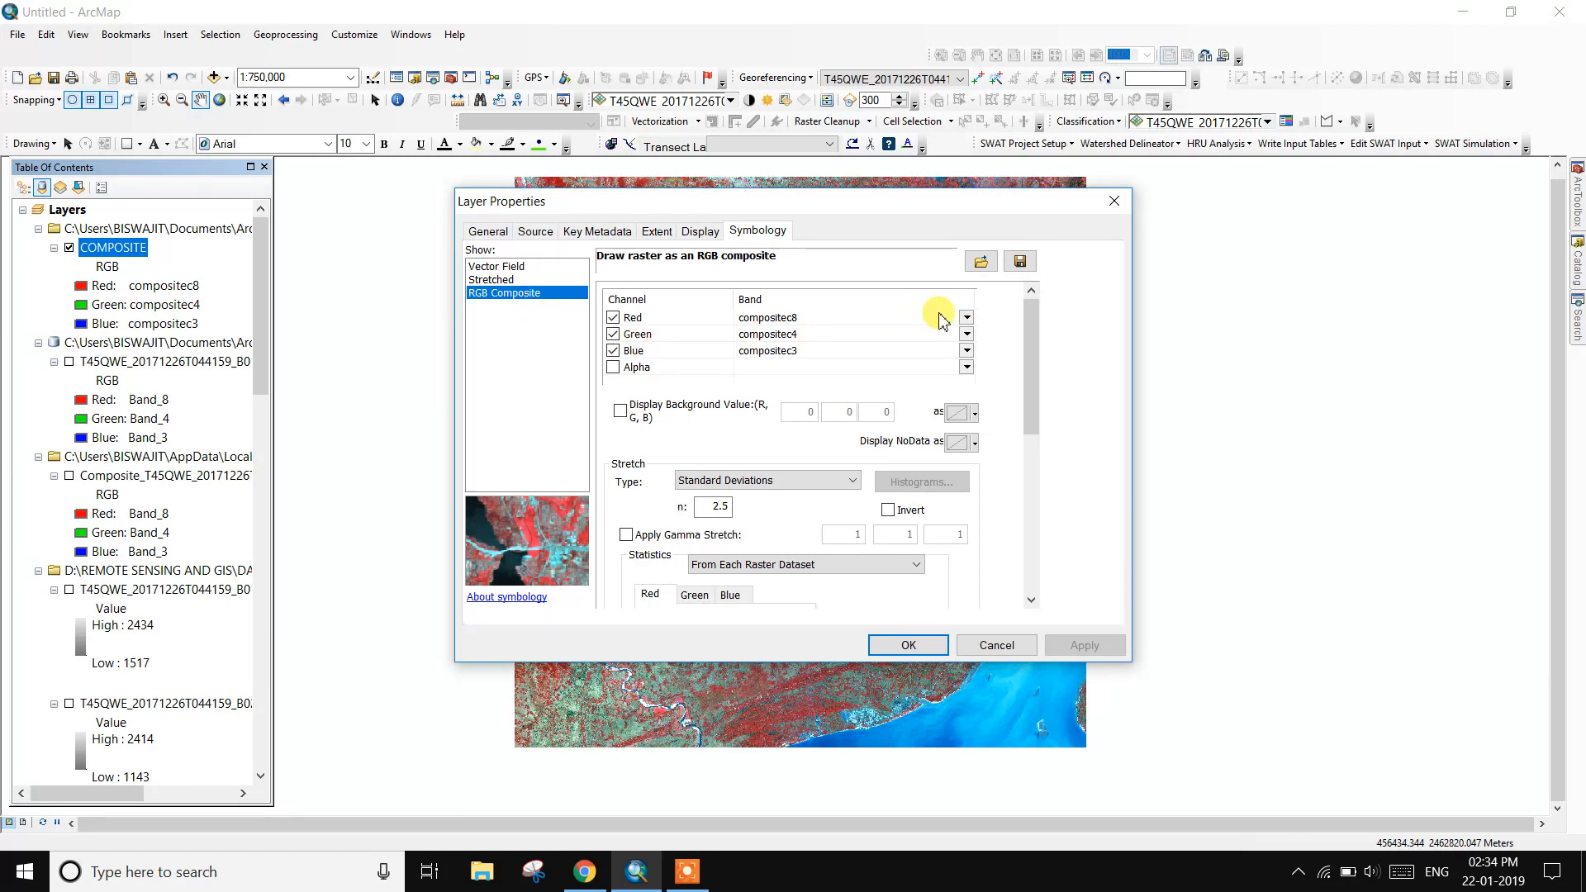
left_click(965, 318)
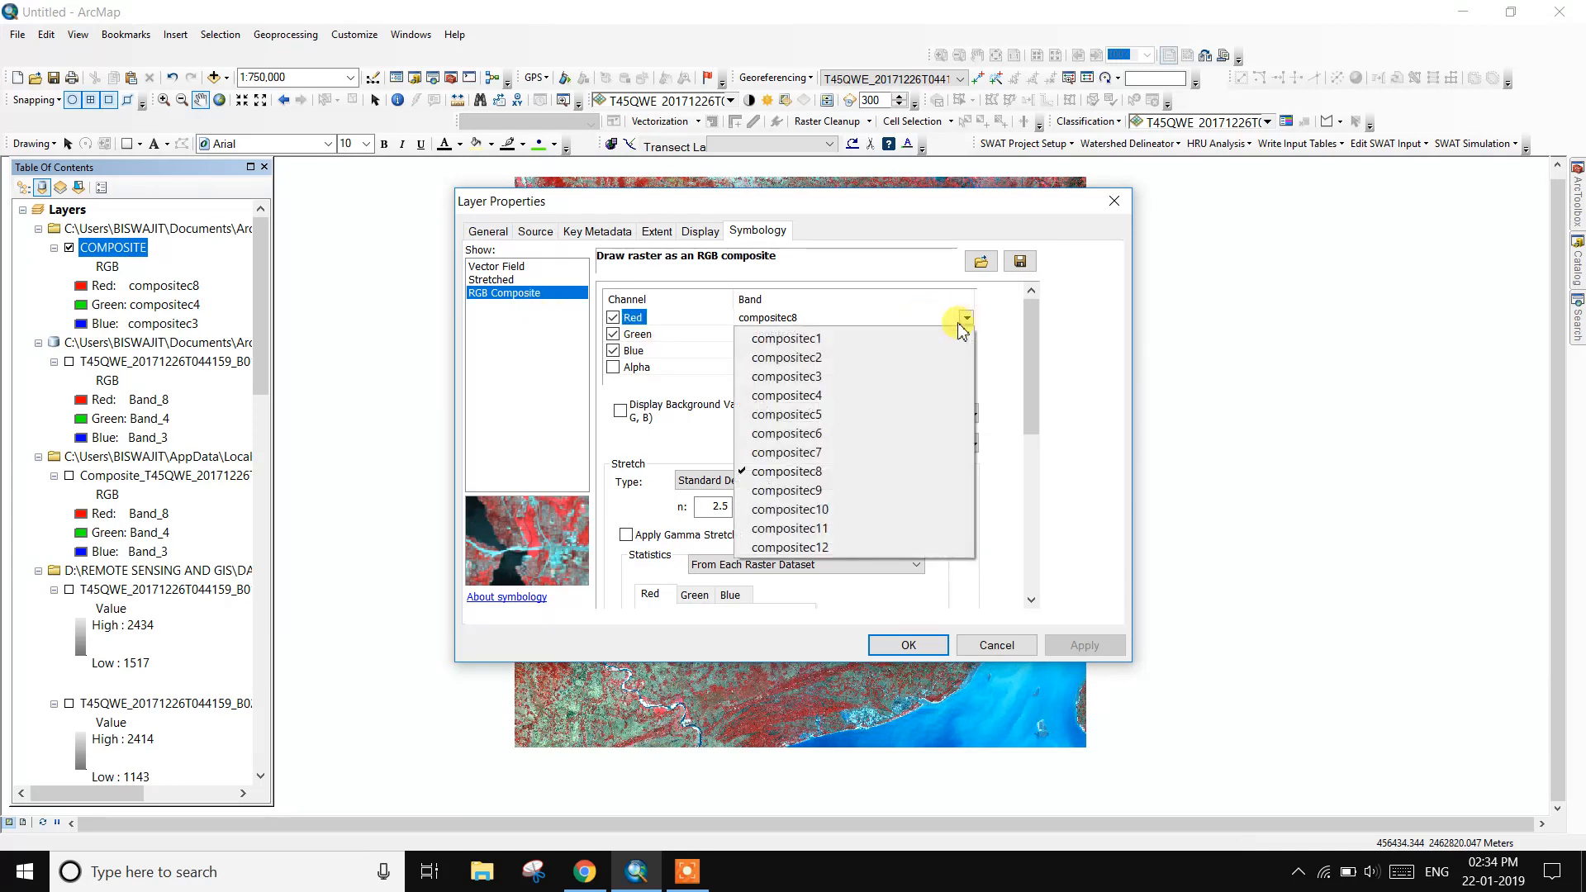
left_click(831, 471)
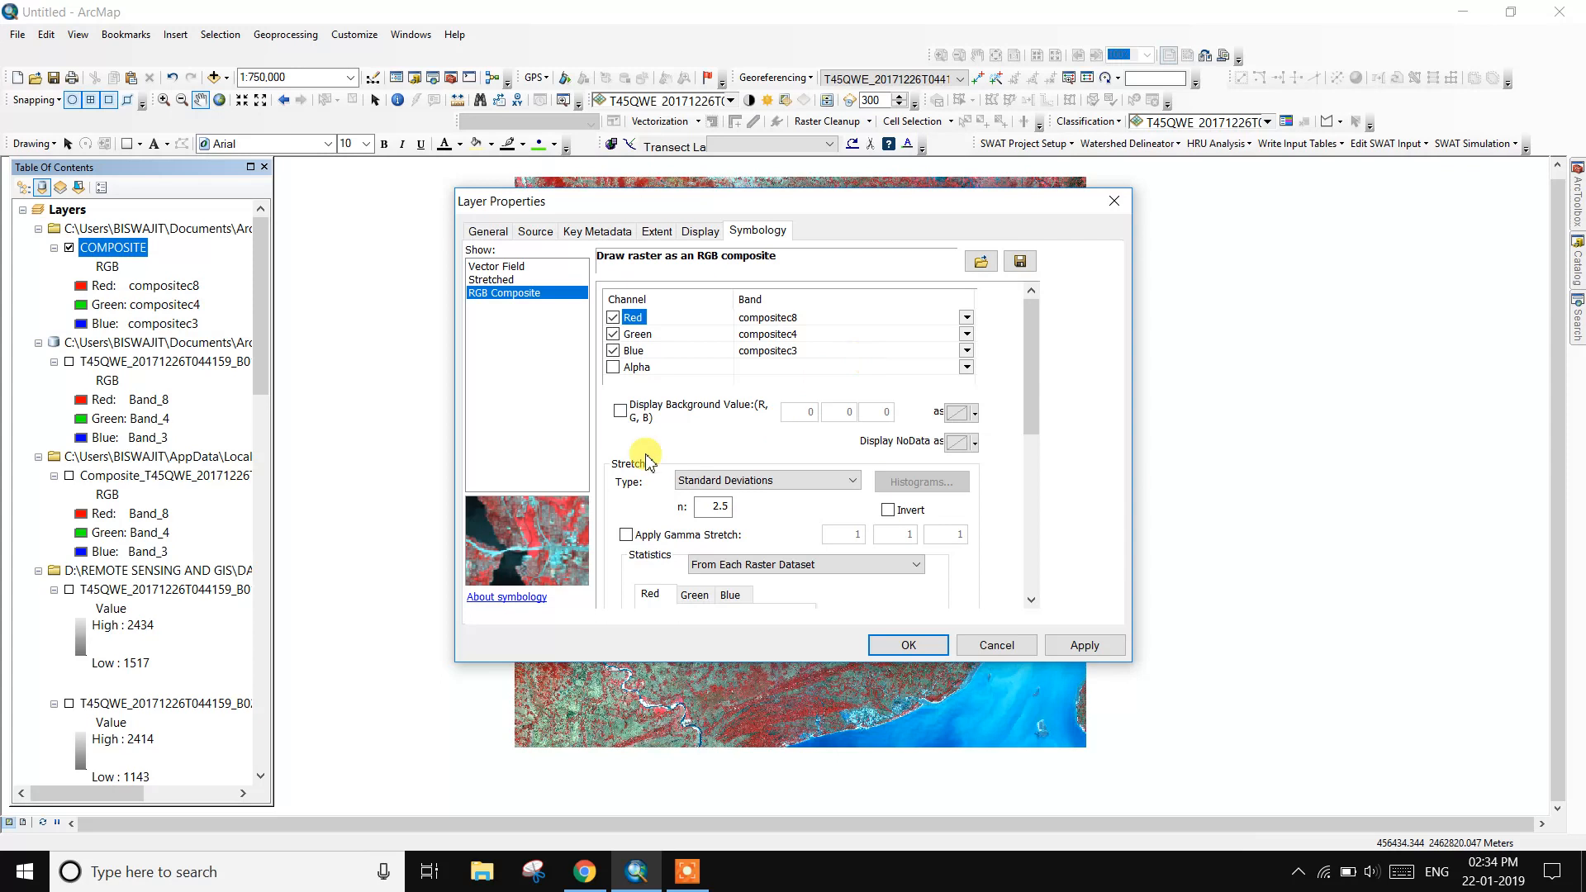
left_click(1056, 640)
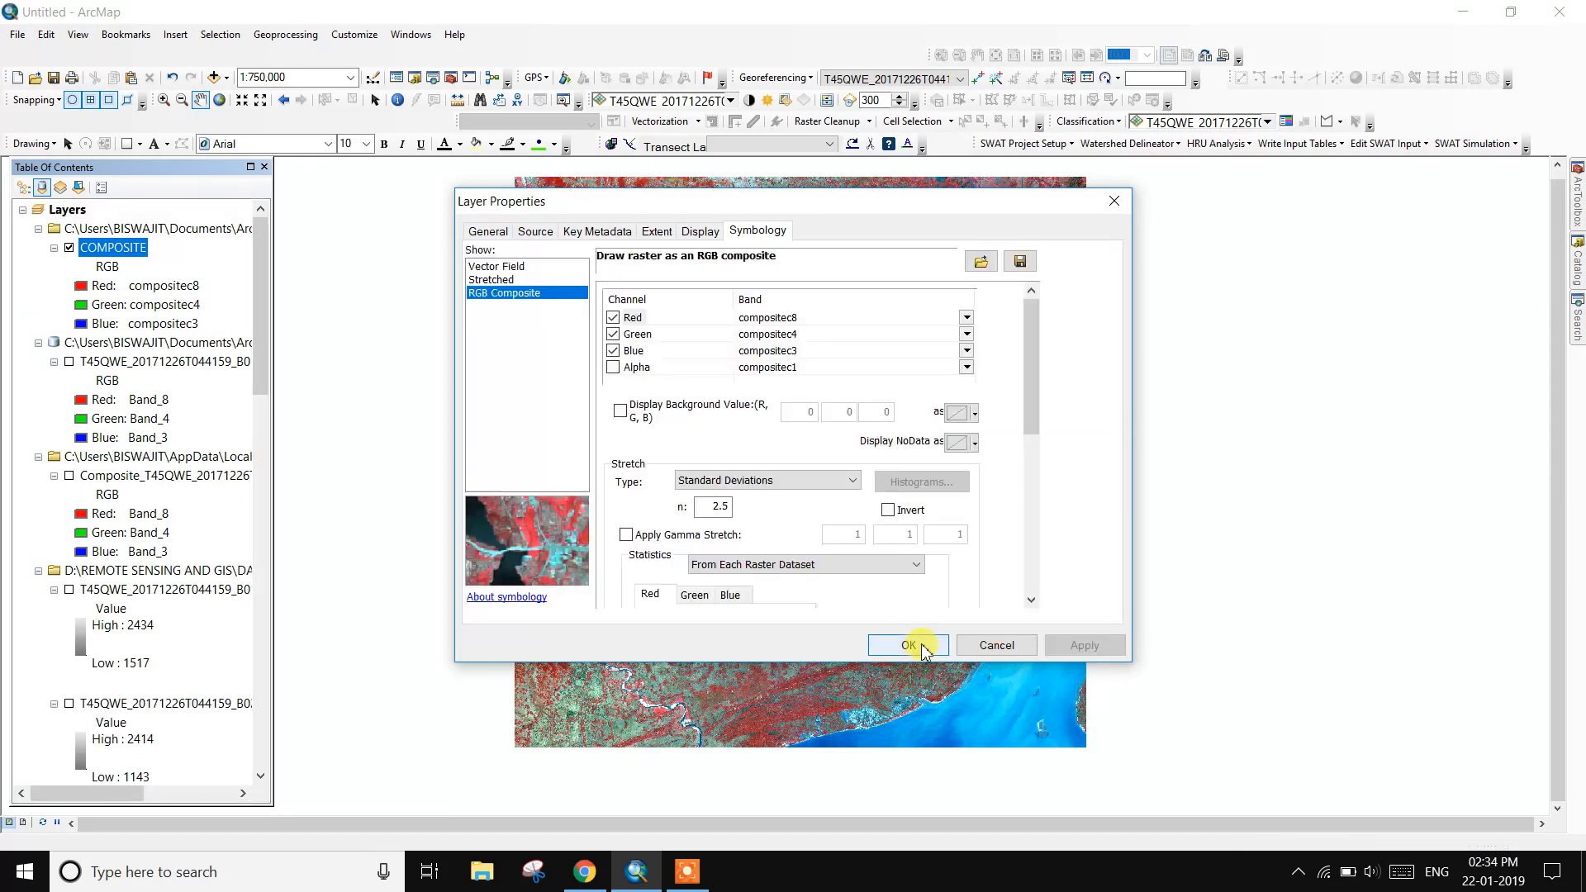
left_click(909, 645)
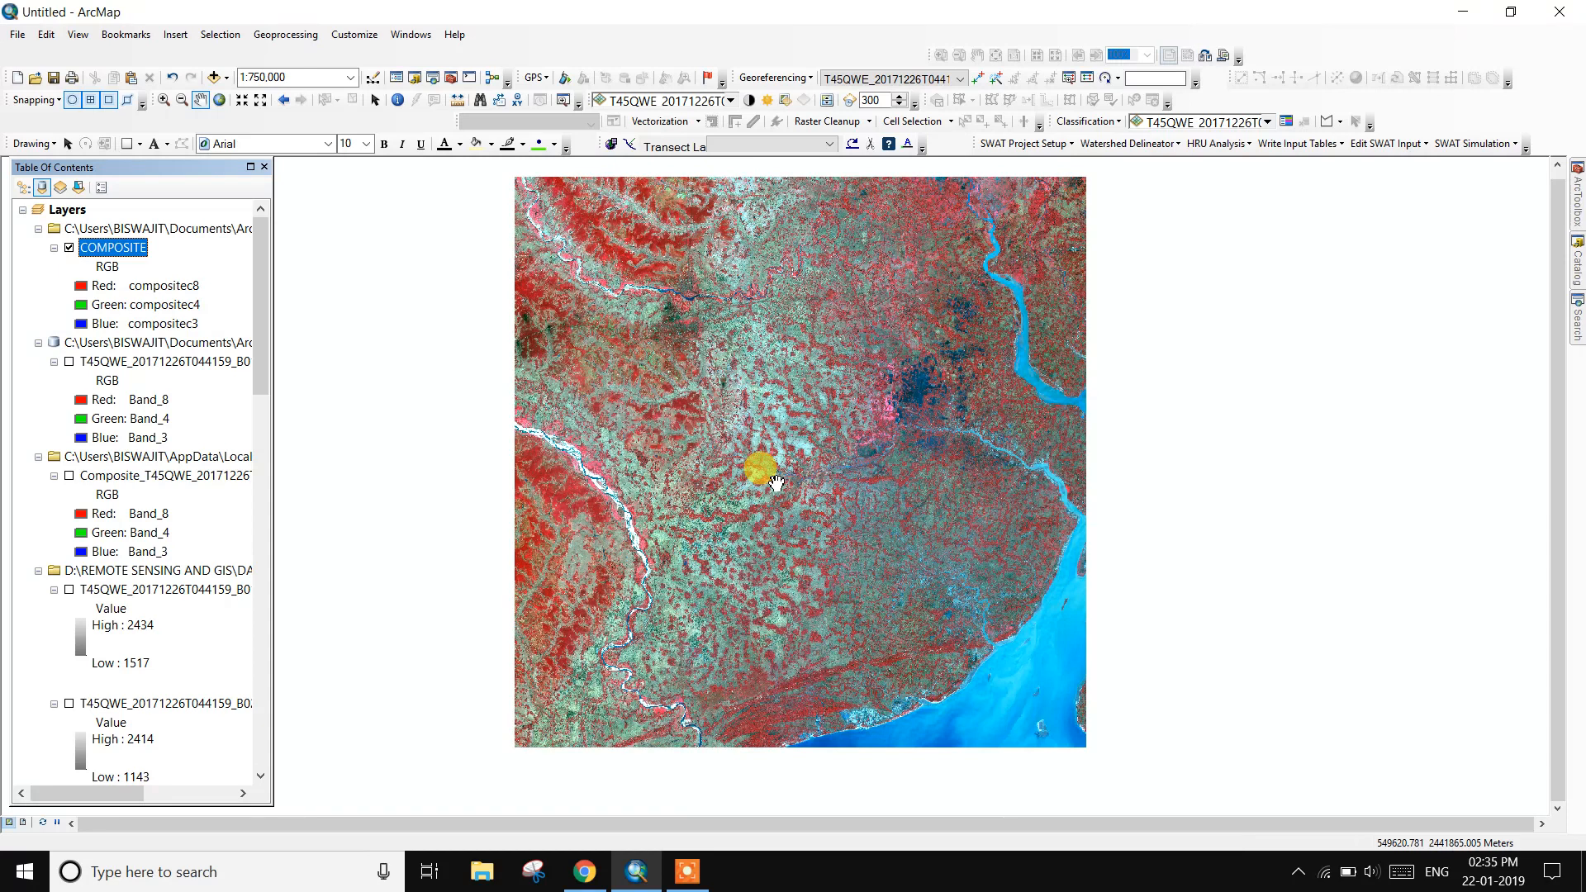
left_click(687, 872)
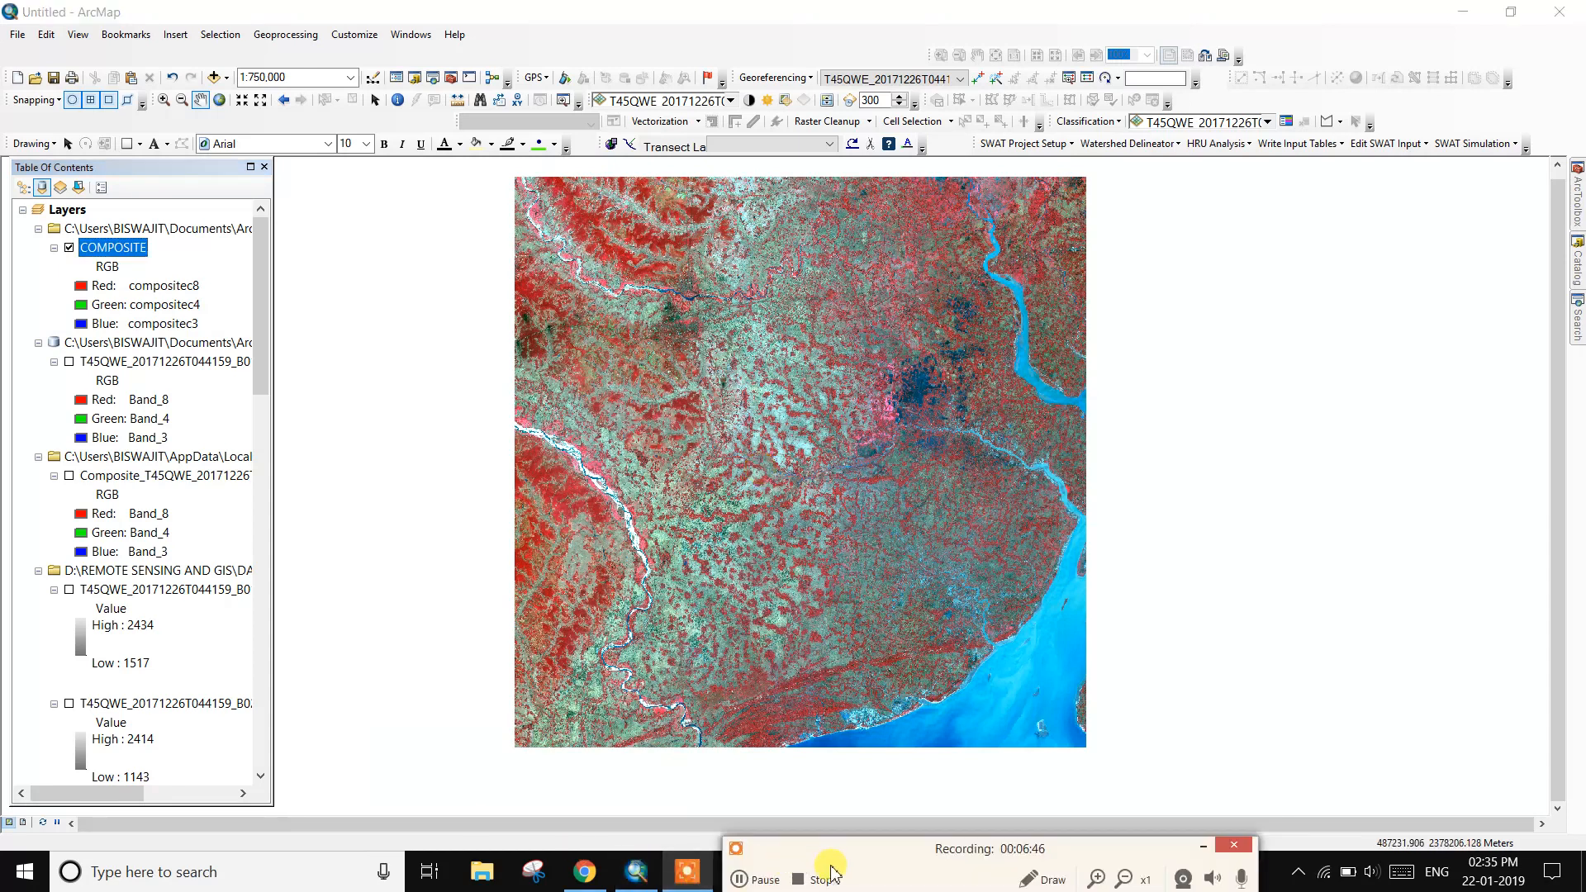